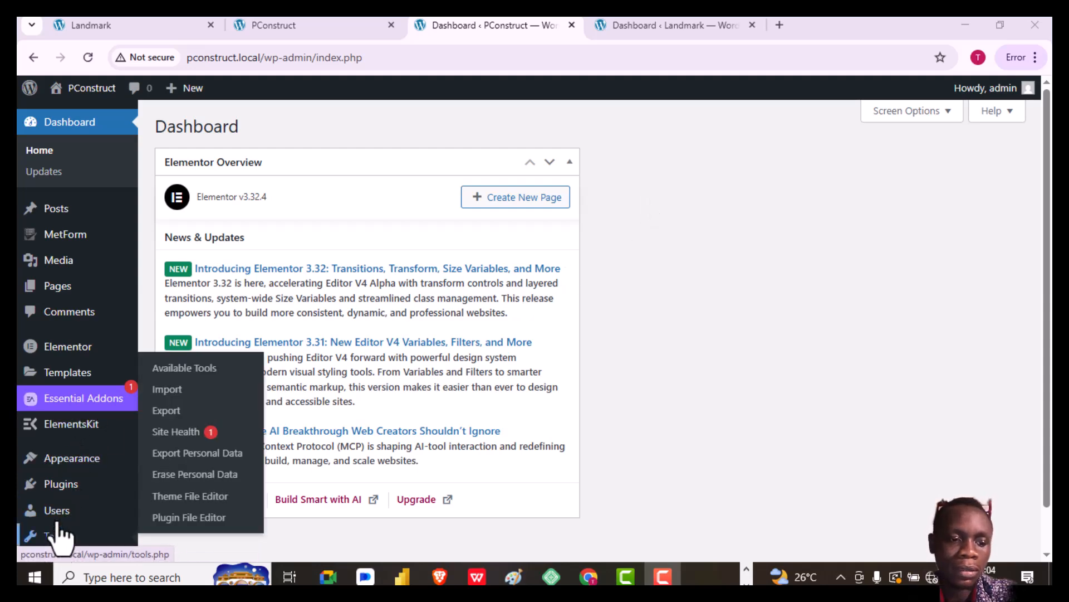
# Open the Reading settings of the PConstruct site.
pyautogui.moveTo(82, 438)
pyautogui.scroll(-2, 82, 440)
pyautogui.moveTo(70, 519)
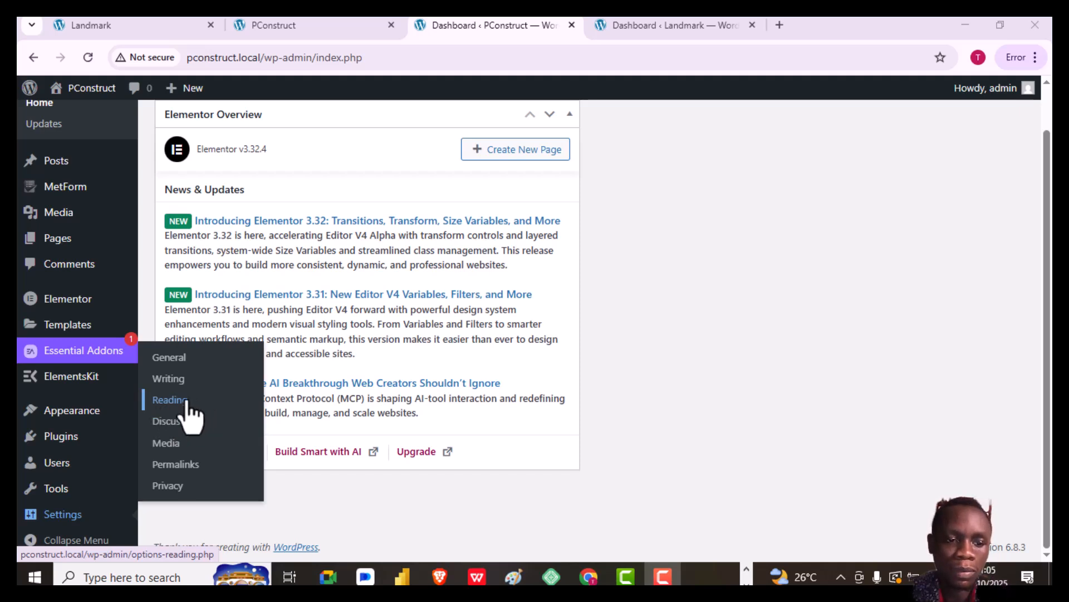
pyautogui.click(171, 401)
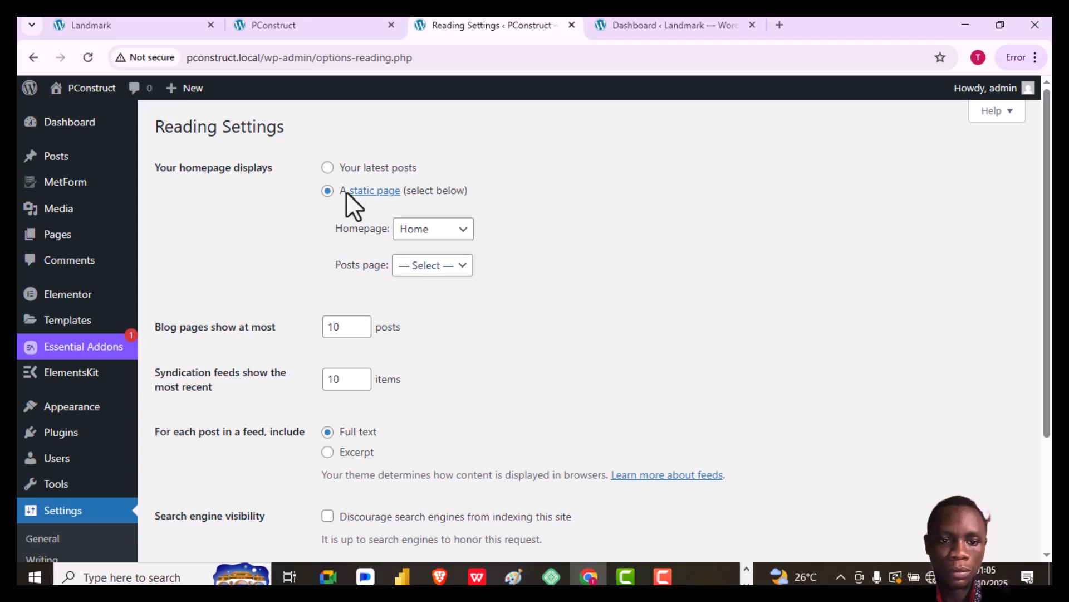
# Switch the homepage display to the latest posts.
pyautogui.click(328, 168)
pyautogui.click(327, 190)
pyautogui.click(328, 168)
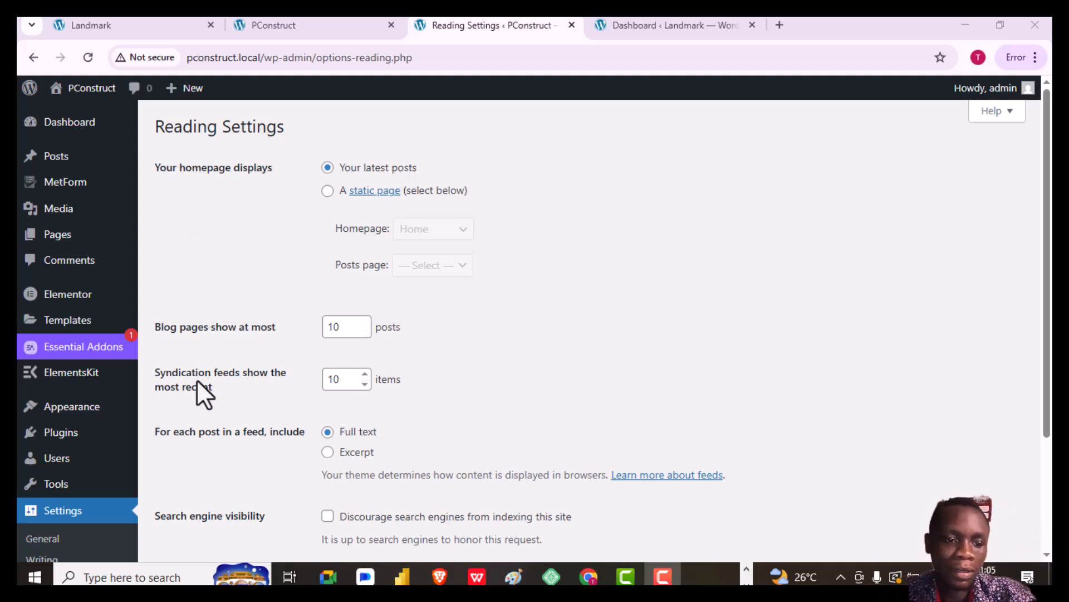
pyautogui.scroll(-3, 197, 379)
pyautogui.scroll(3, 196, 380)
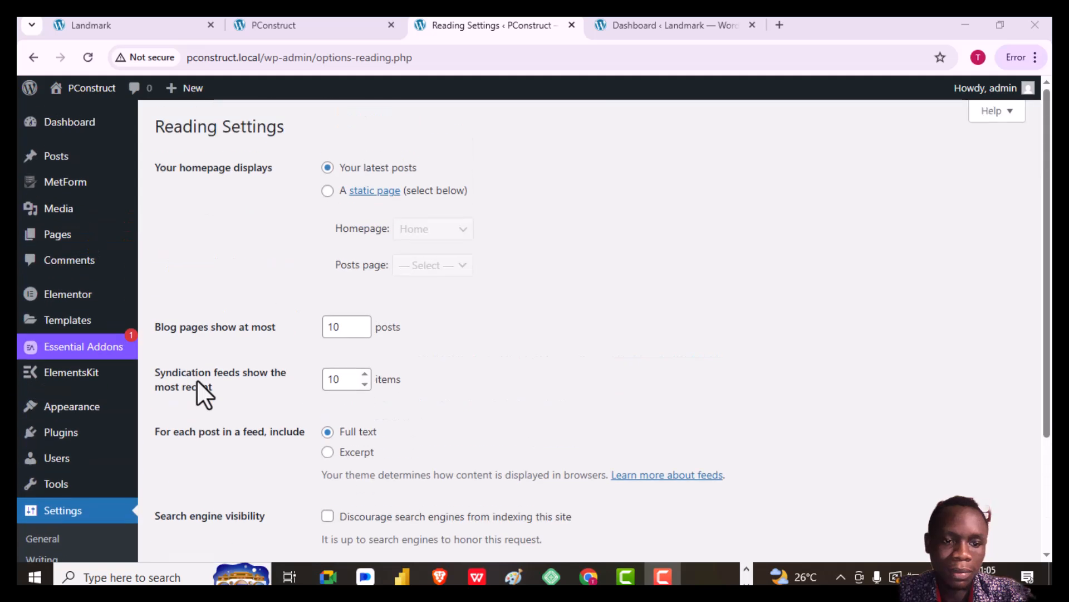
# Set the homepage to display a static page, with Home as the homepage.
pyautogui.click(327, 191)
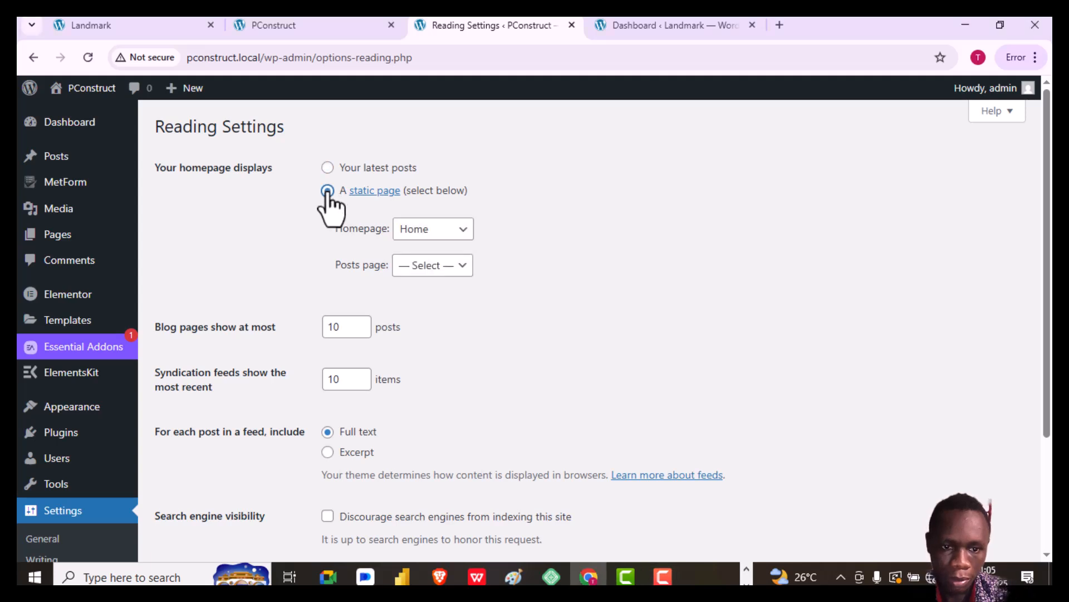
pyautogui.click(398, 231)
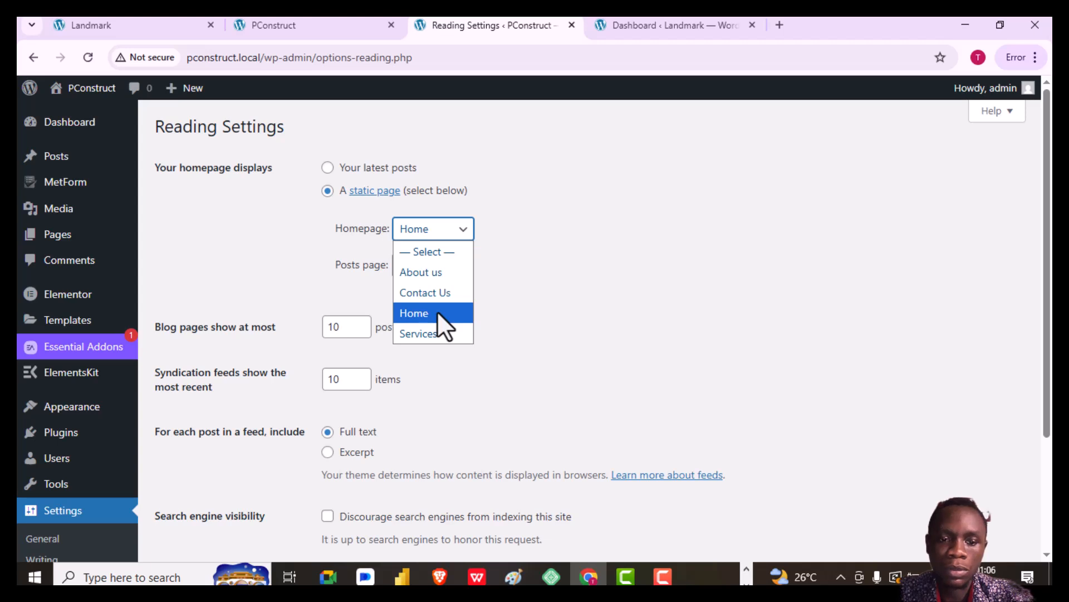
pyautogui.click(437, 312)
# Look through the posts page choices, leave it unassigned and save the reading settings.
pyautogui.click(435, 265)
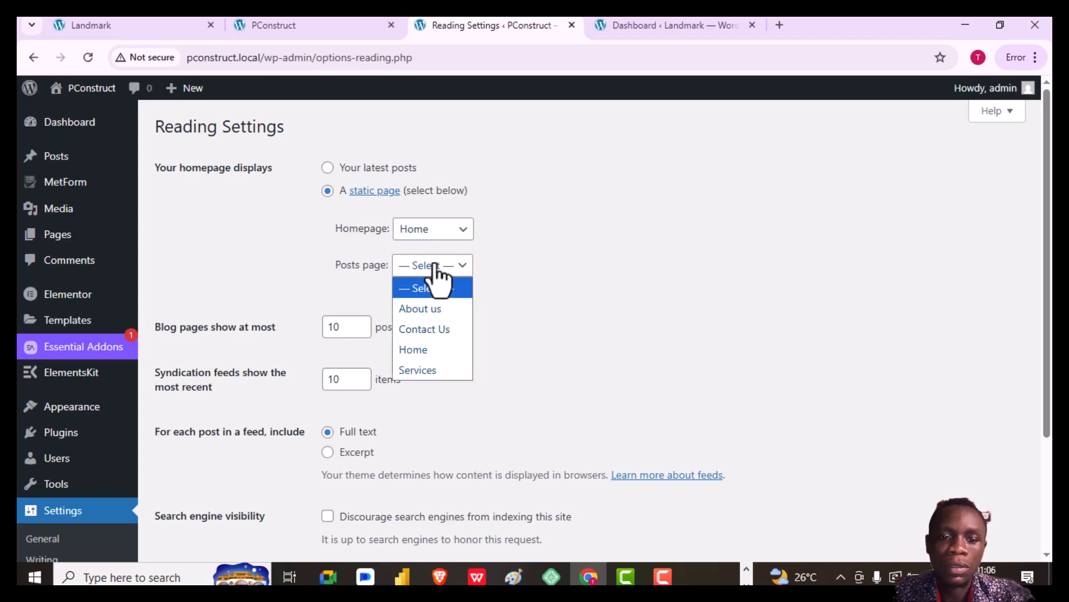
pyautogui.click(435, 265)
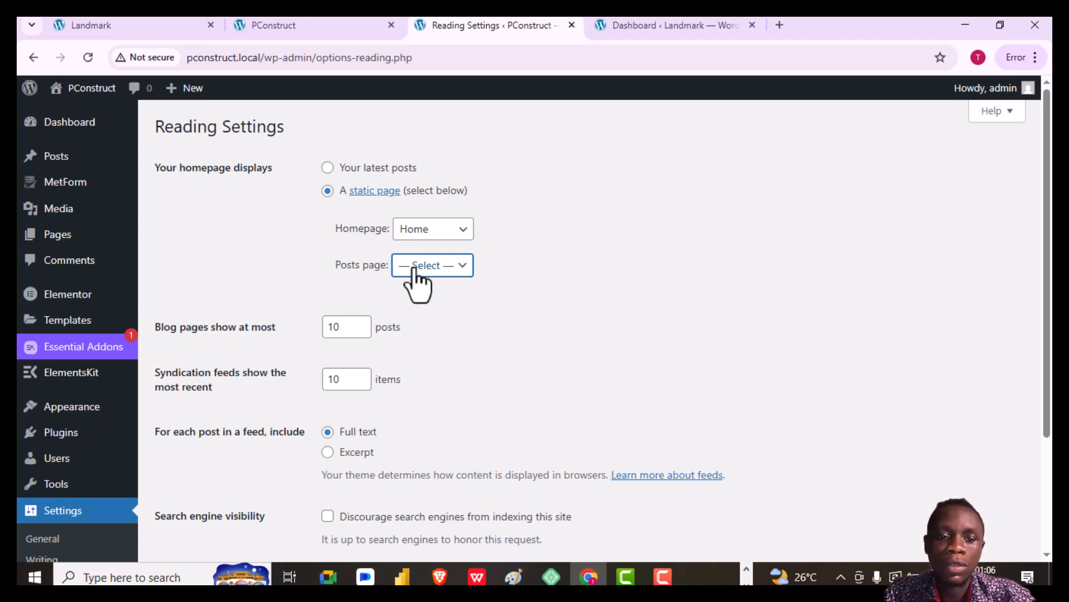
pyautogui.click(436, 266)
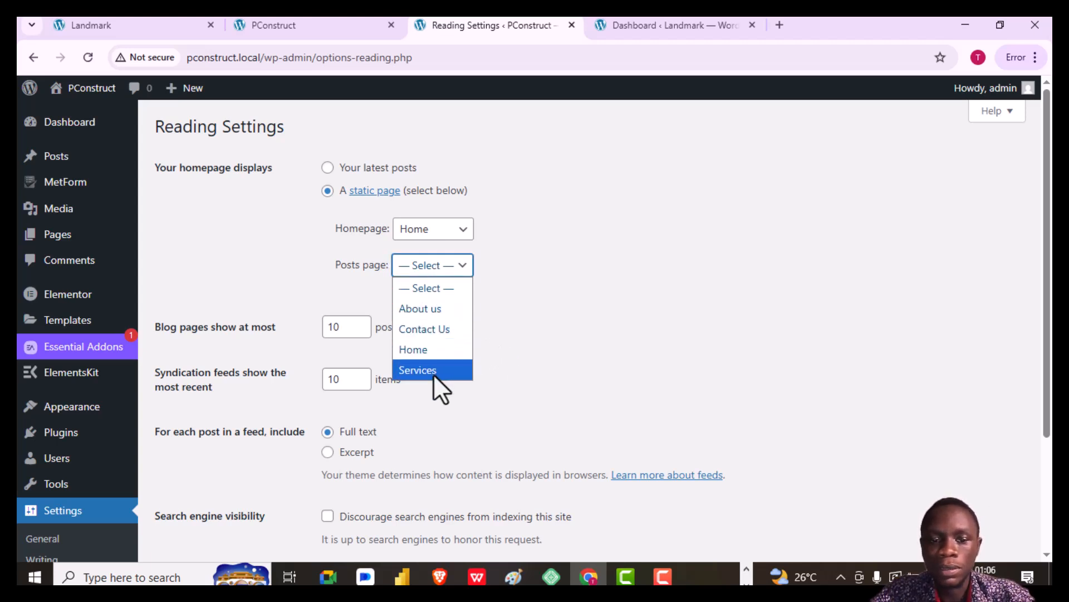
pyautogui.click(439, 265)
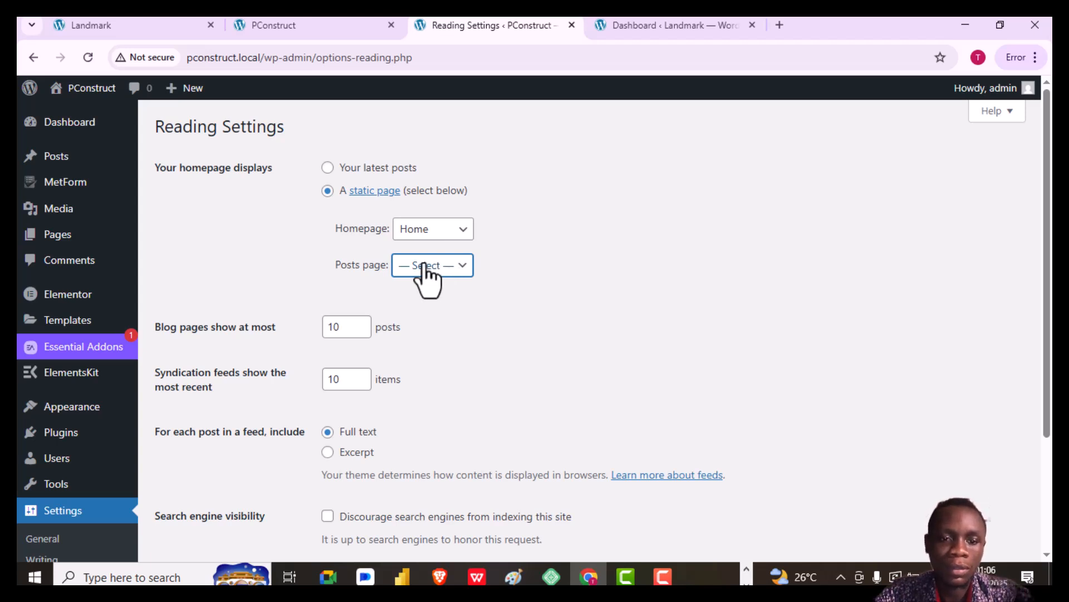
pyautogui.click(425, 265)
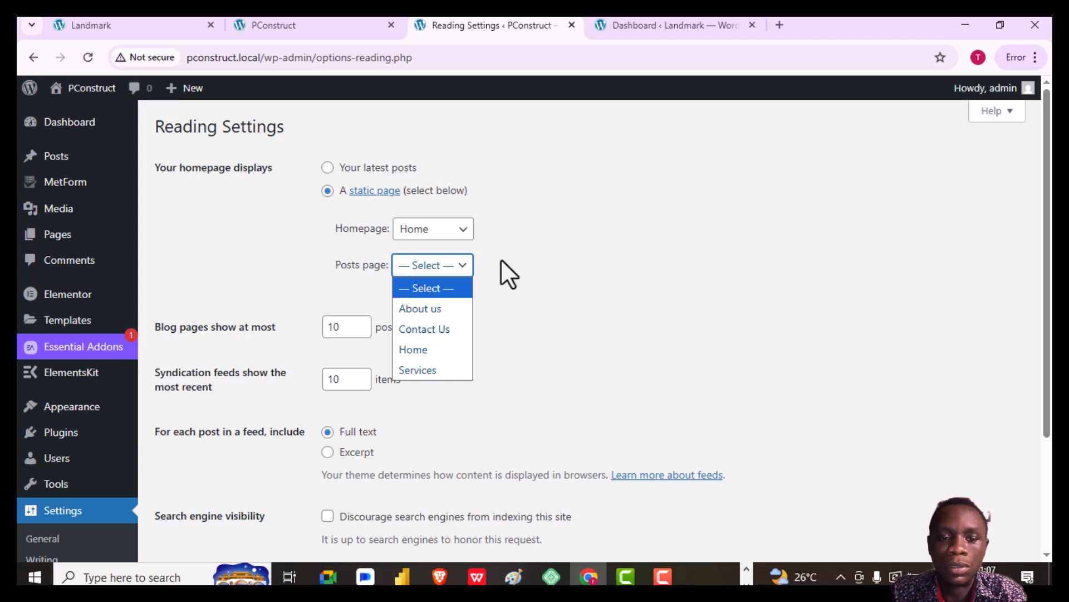
pyautogui.click(452, 262)
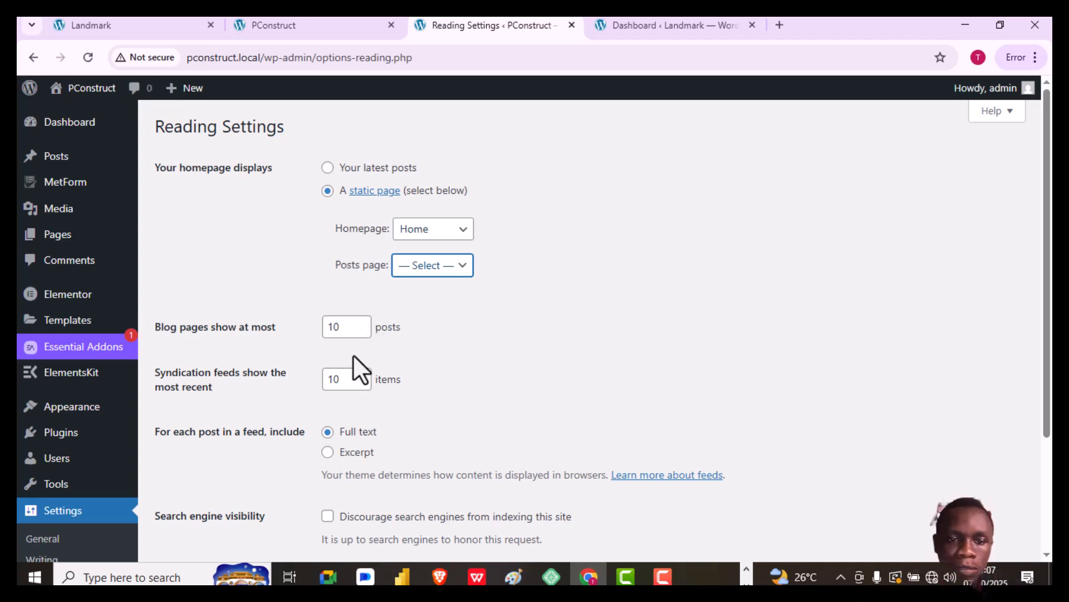
pyautogui.scroll(-3, 353, 364)
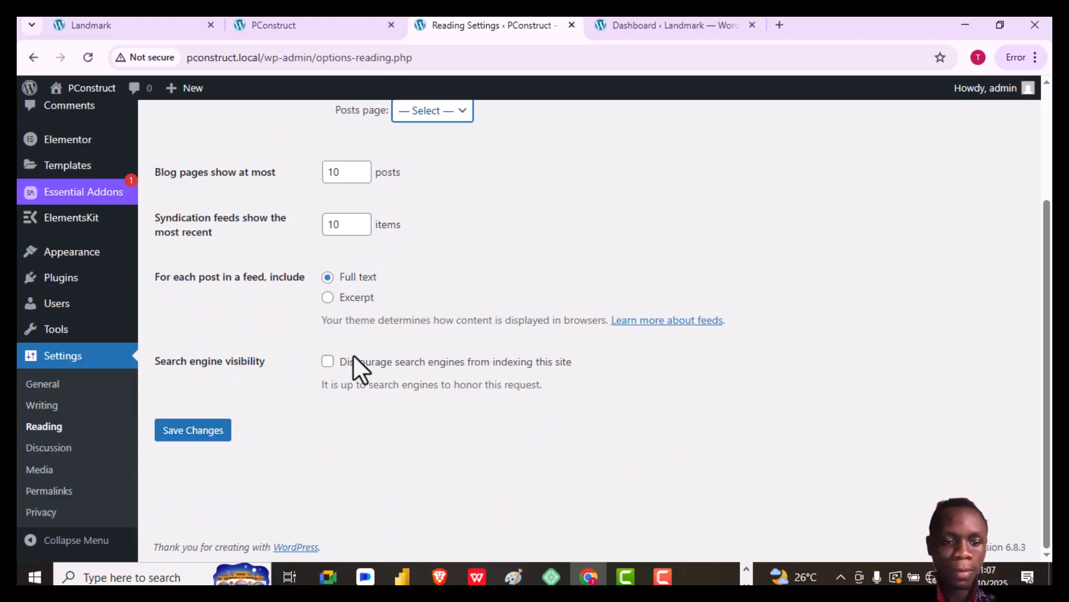
pyautogui.click(190, 431)
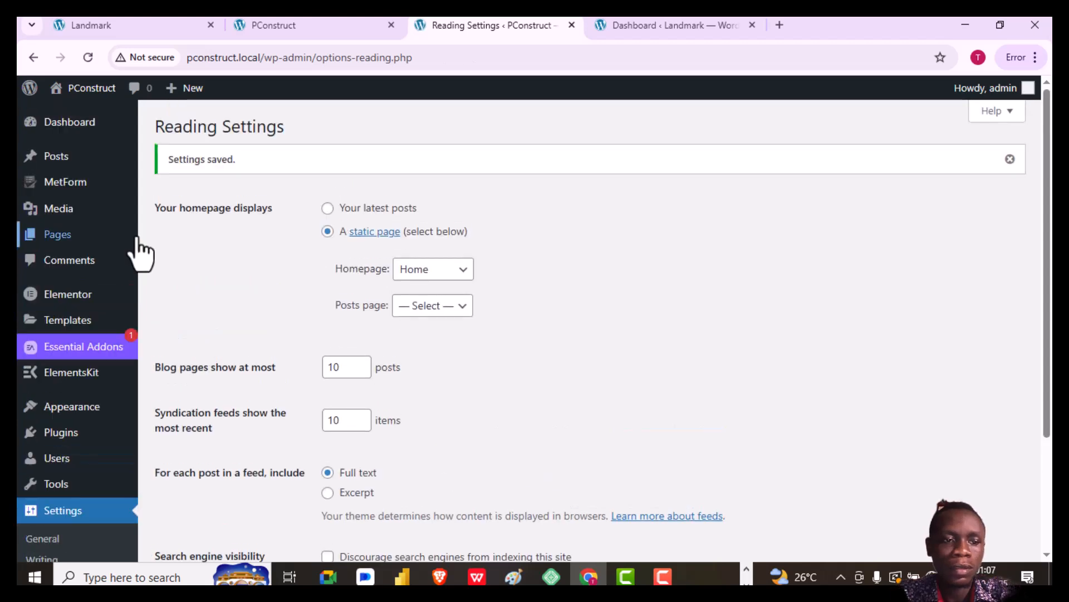
# Visit the live PConstruct site from the admin area.
pyautogui.moveTo(85, 214)
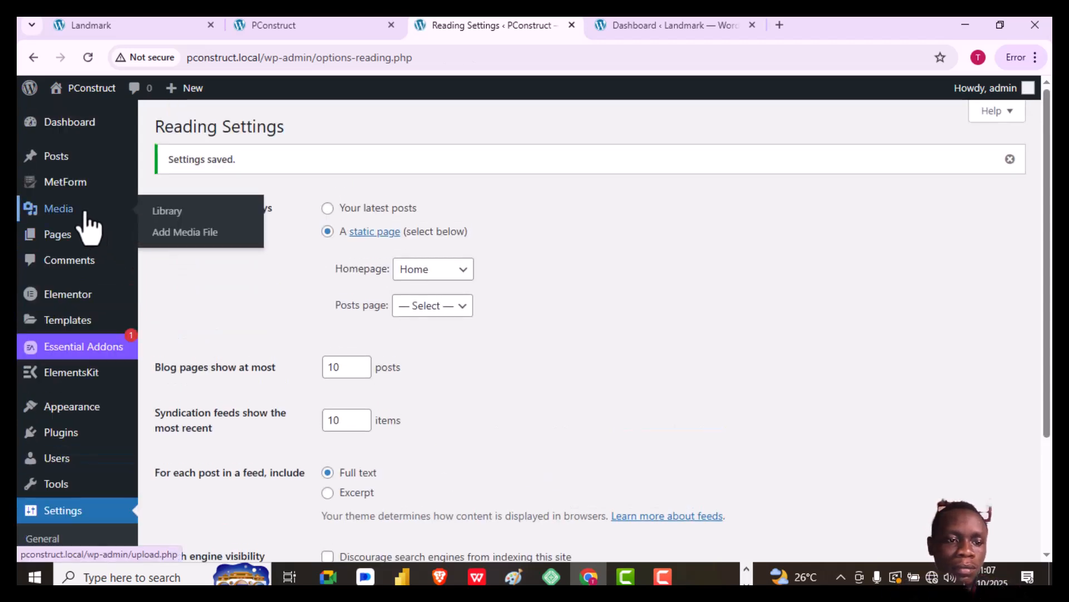
pyautogui.moveTo(71, 119)
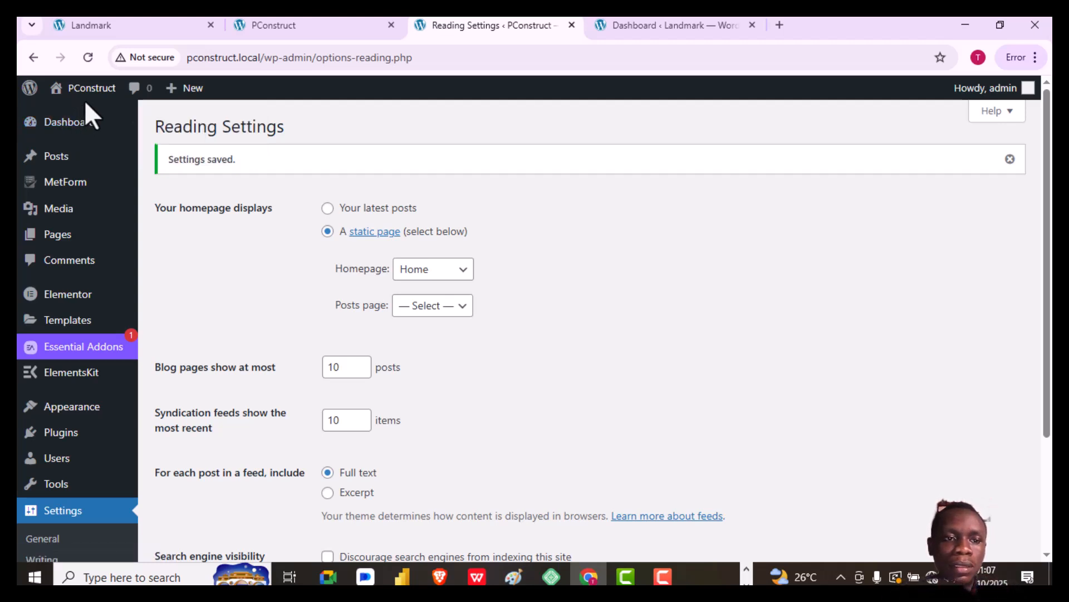
pyautogui.moveTo(100, 112)
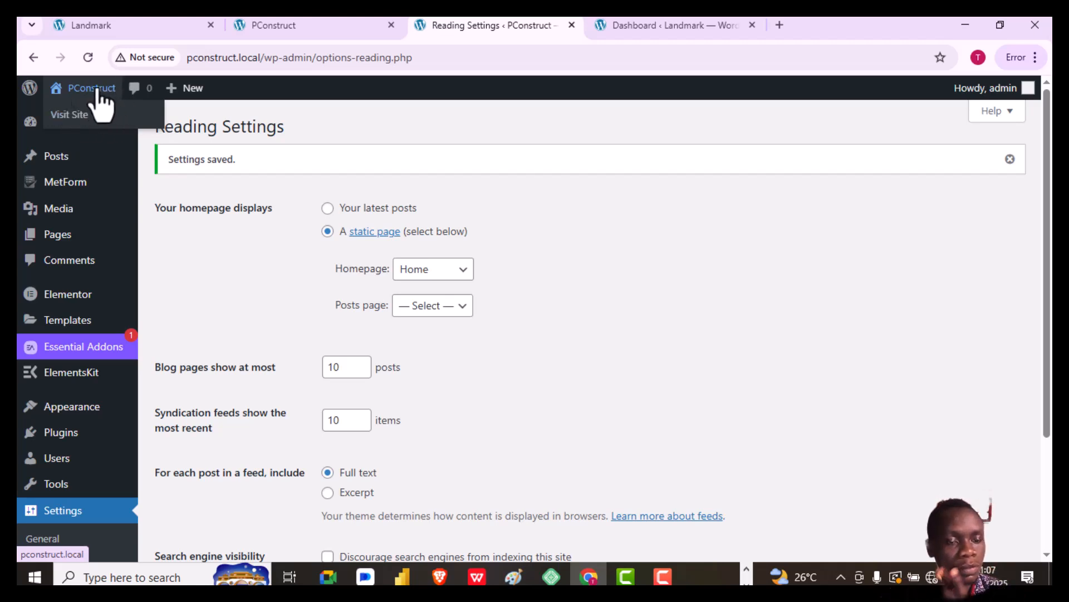
pyautogui.click(66, 118)
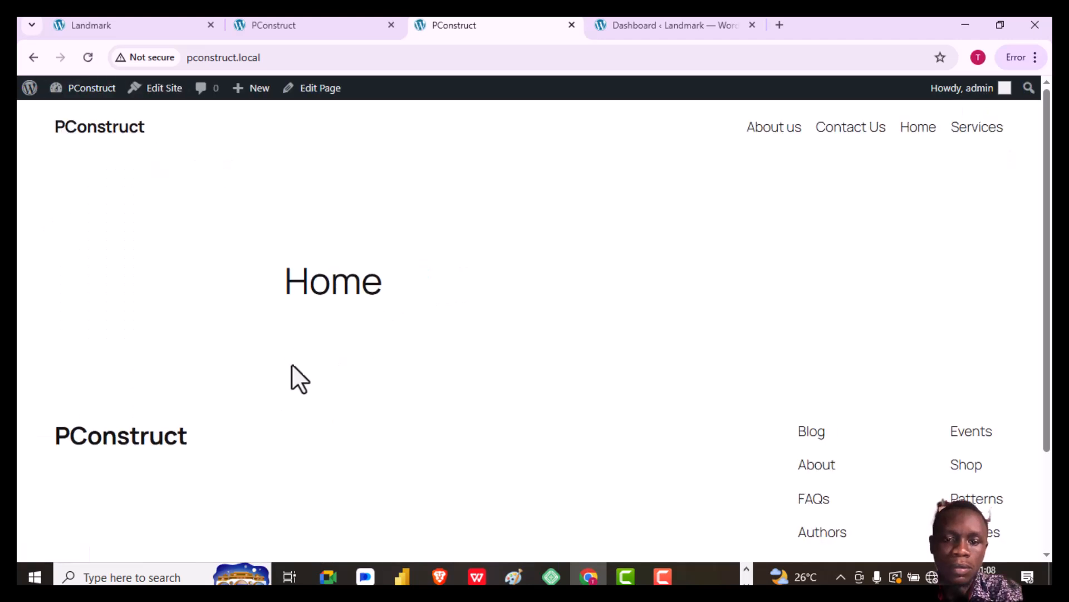
# Examine the live homepage, checking its page title and the content down to the footer.
pyautogui.doubleClick(310, 286)
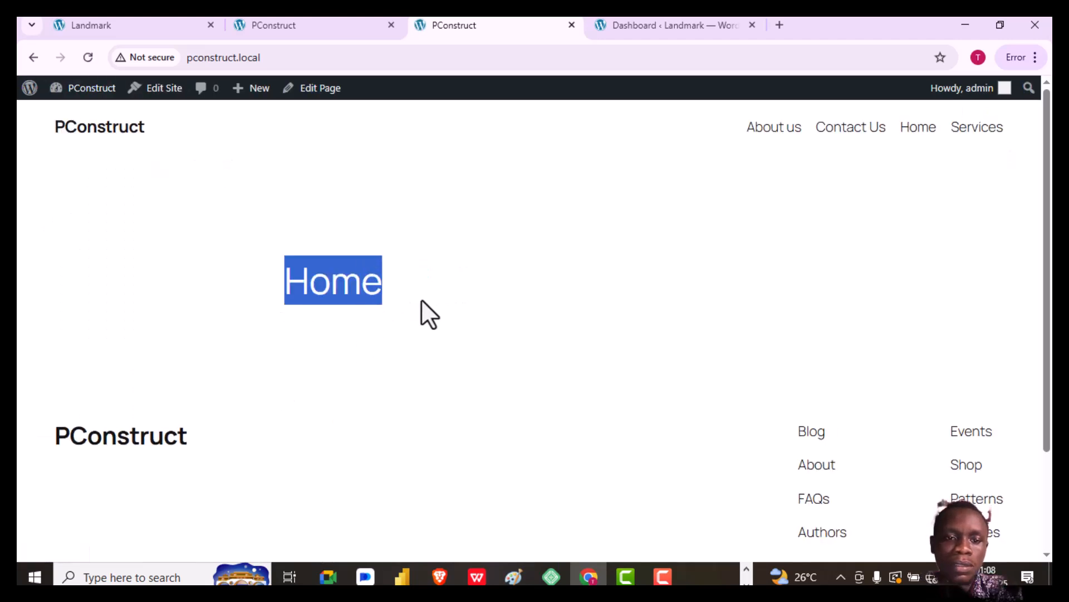
pyautogui.click(283, 282)
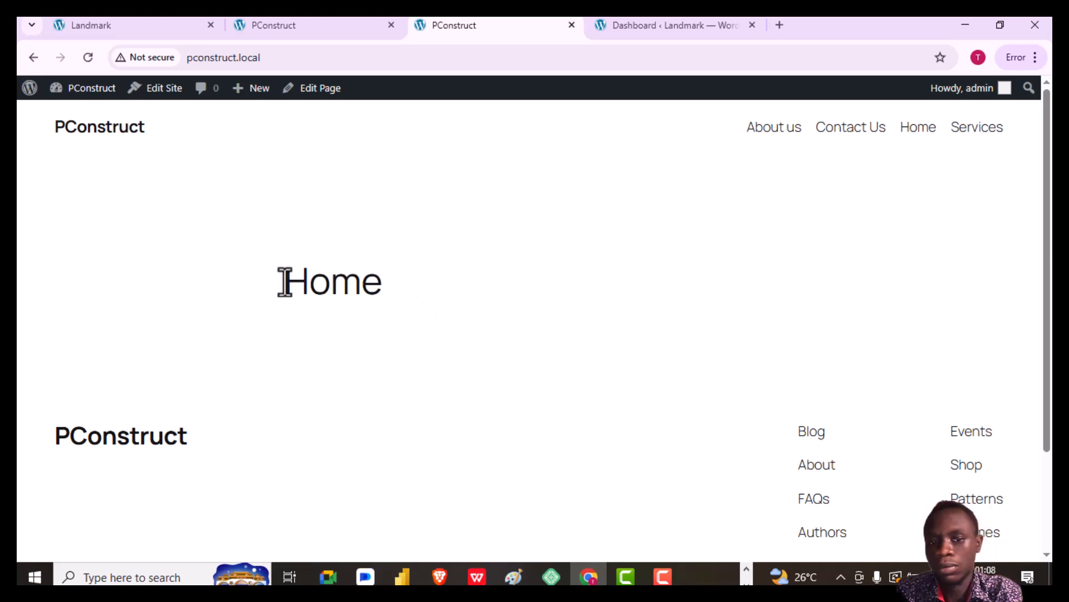
pyautogui.doubleClick(285, 283)
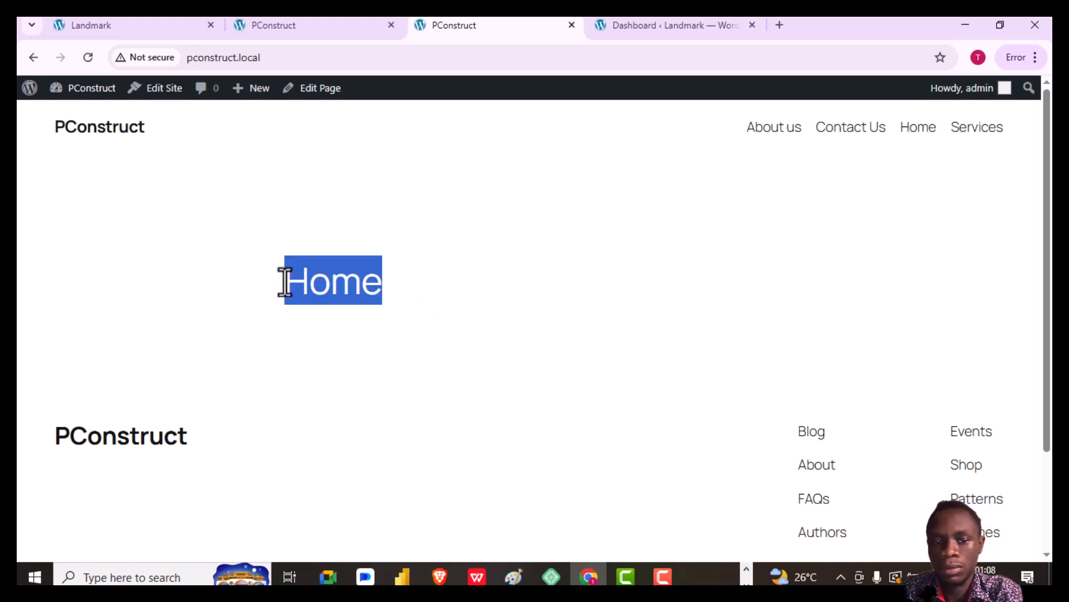
pyautogui.click(370, 282)
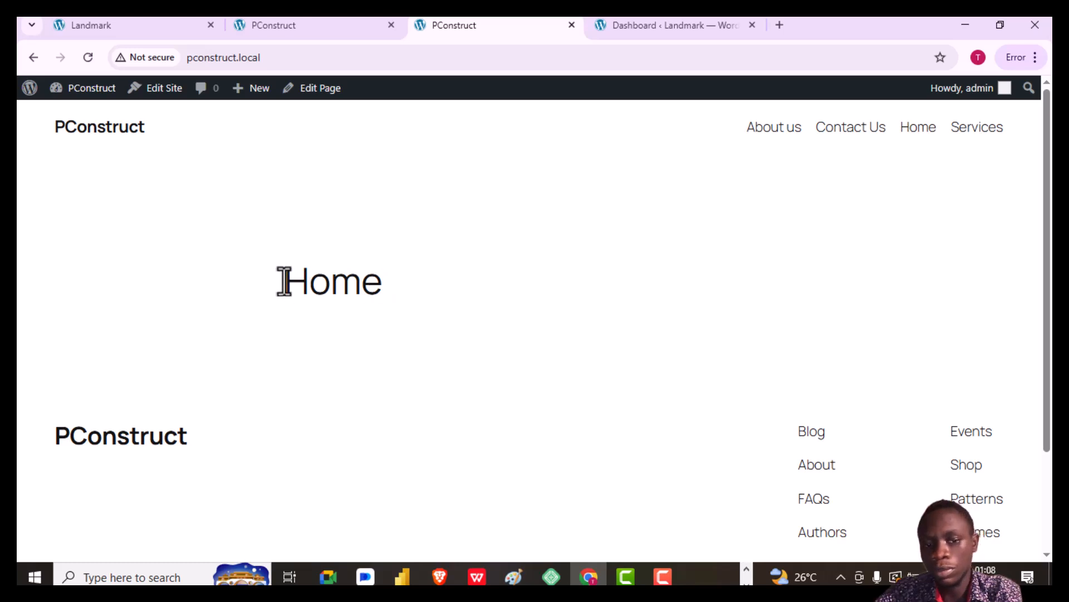
pyautogui.doubleClick(304, 282)
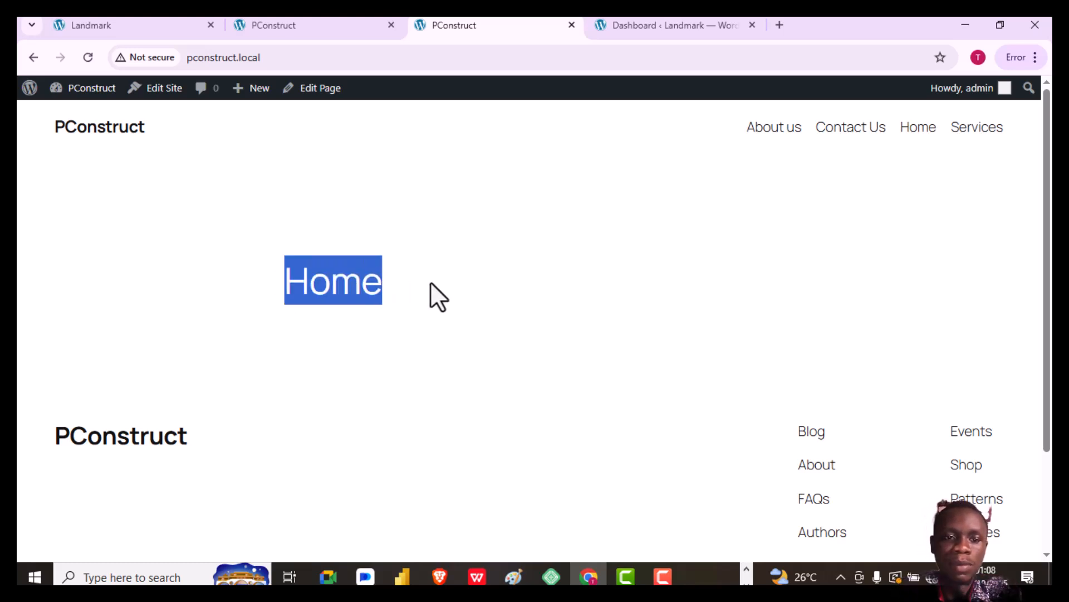
pyautogui.click(400, 285)
pyautogui.doubleClick(291, 283)
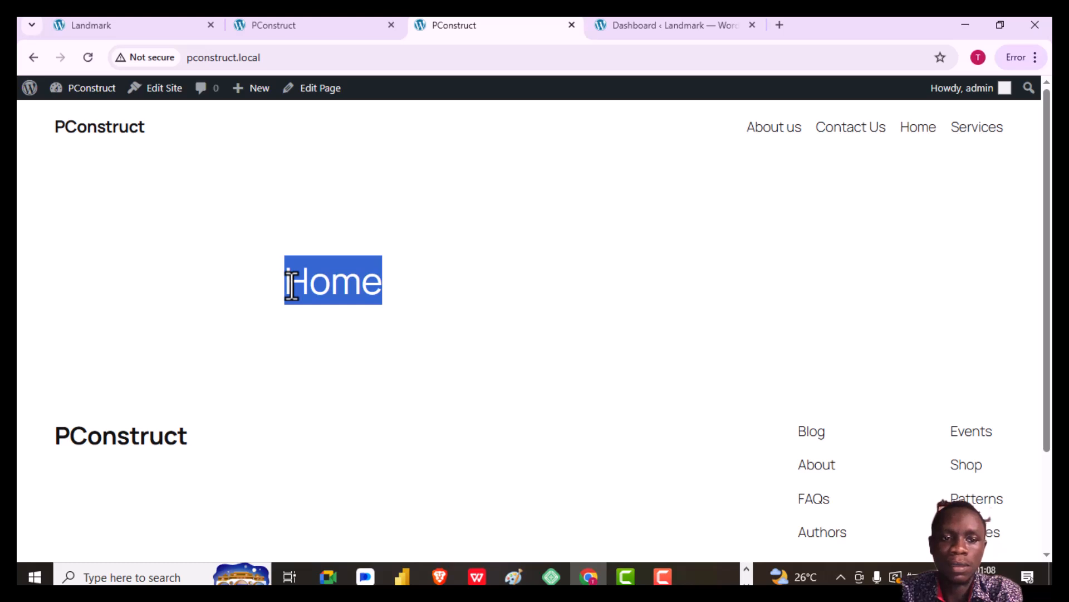
pyautogui.click(291, 284)
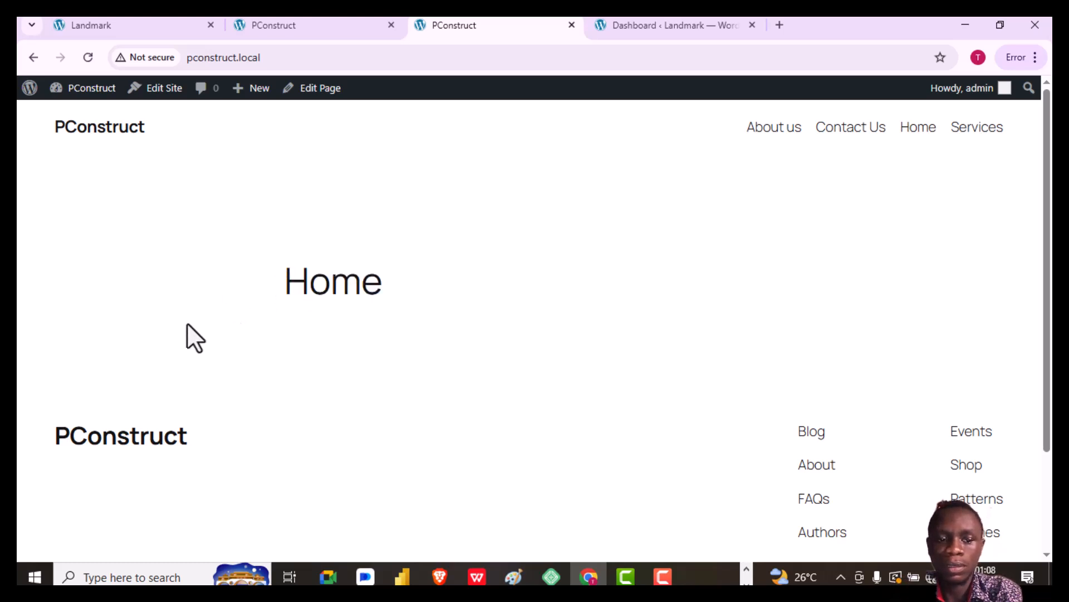
pyautogui.scroll(-3, 296, 345)
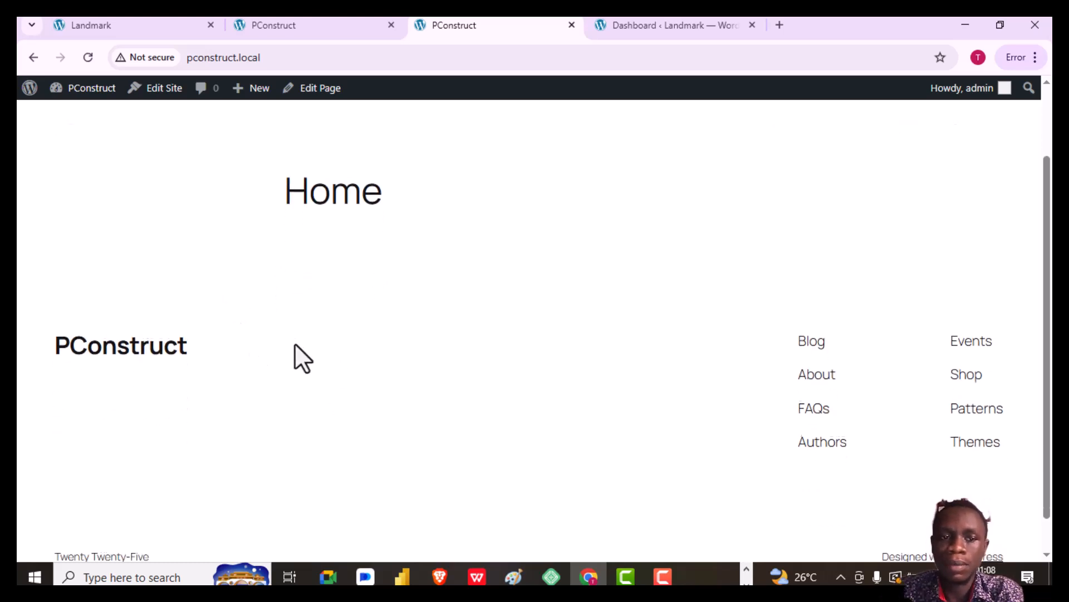
pyautogui.scroll(2, 295, 344)
pyautogui.scroll(-1, 295, 345)
pyautogui.scroll(1, 295, 344)
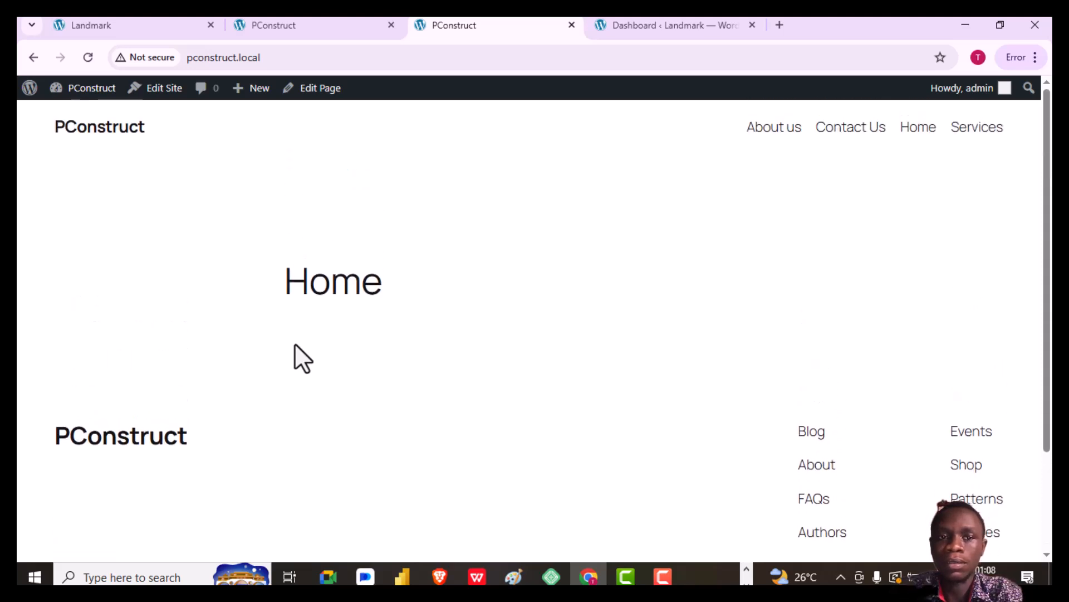
pyautogui.moveTo(282, 285); pyautogui.dragTo(378, 305)
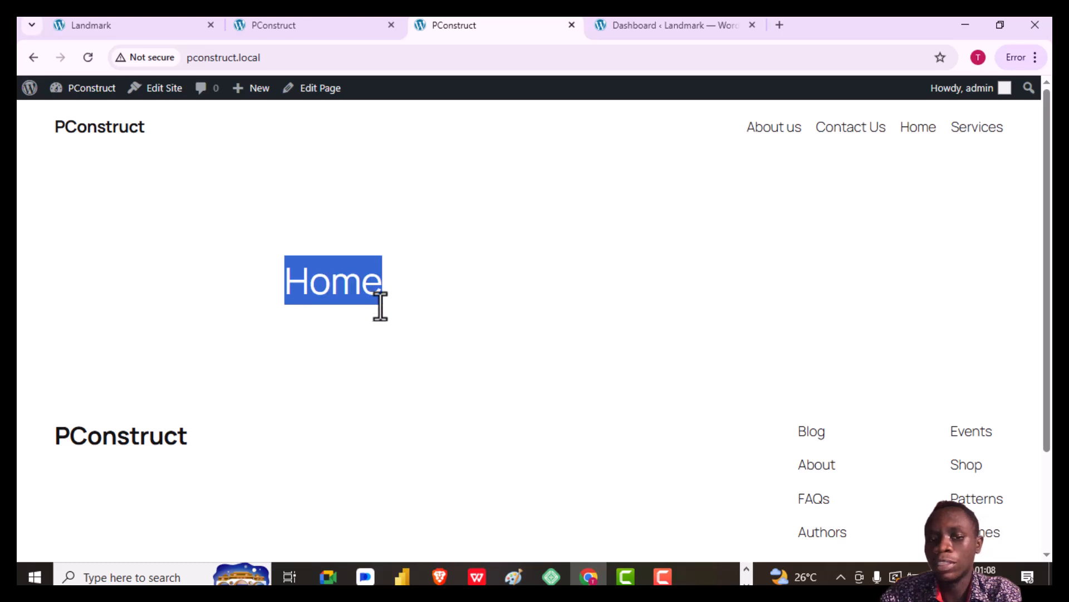
pyautogui.click(380, 305)
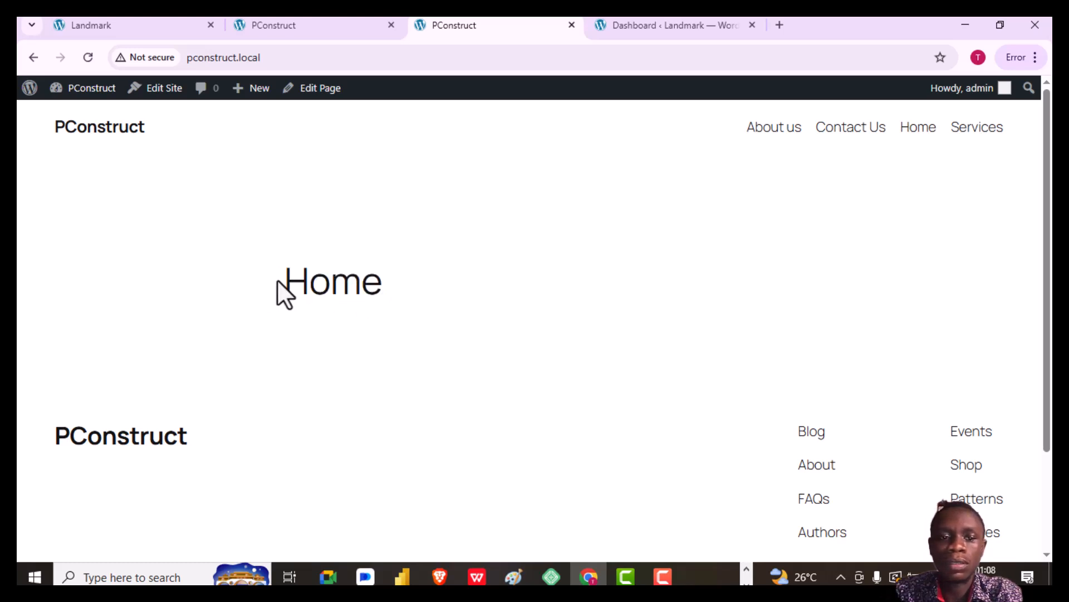
pyautogui.moveTo(282, 282); pyautogui.dragTo(402, 301)
pyautogui.click(402, 301)
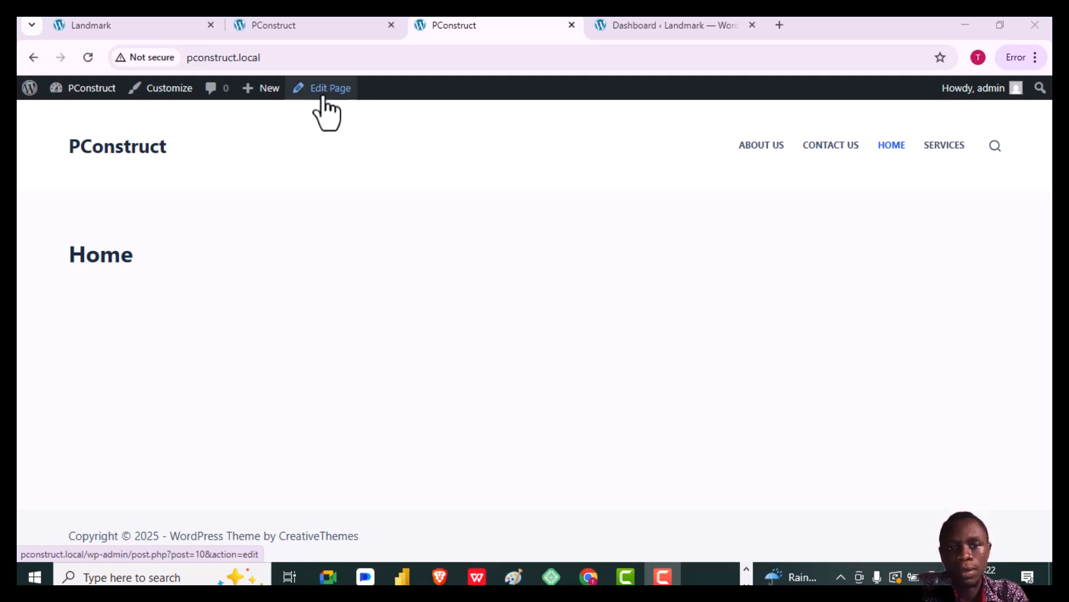
# Return to the PConstruct admin dashboard and open the list of all pages.
pyautogui.click(312, 37)
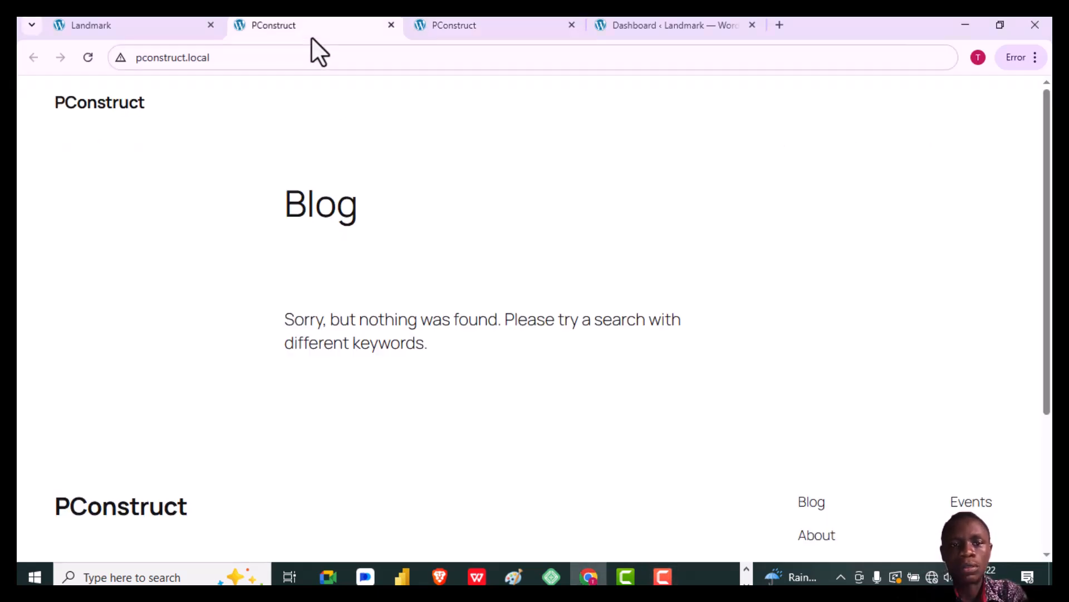
pyautogui.click(450, 22)
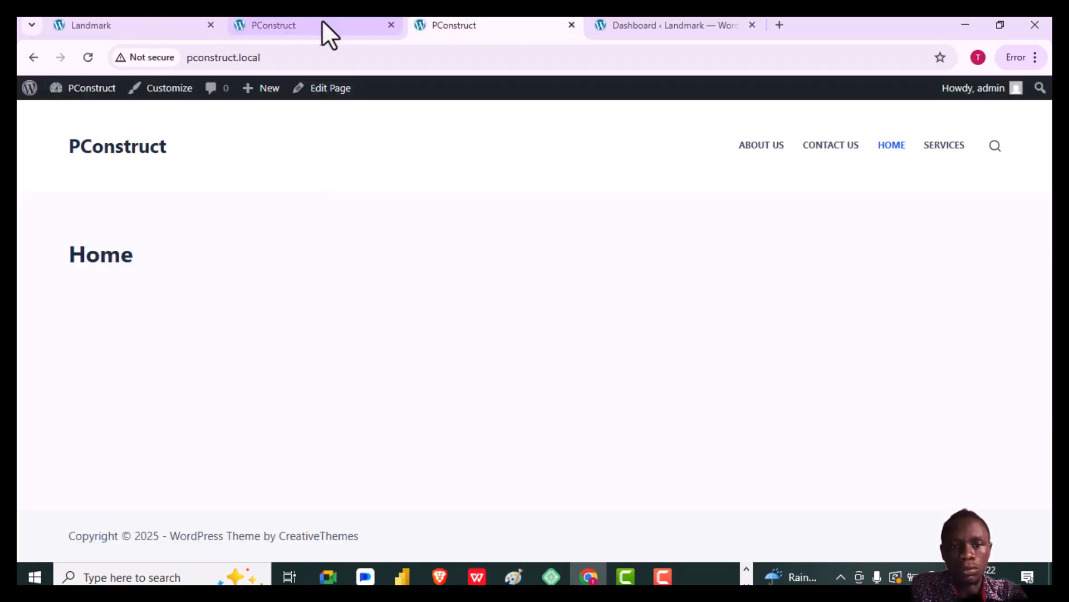
pyautogui.moveTo(71, 92)
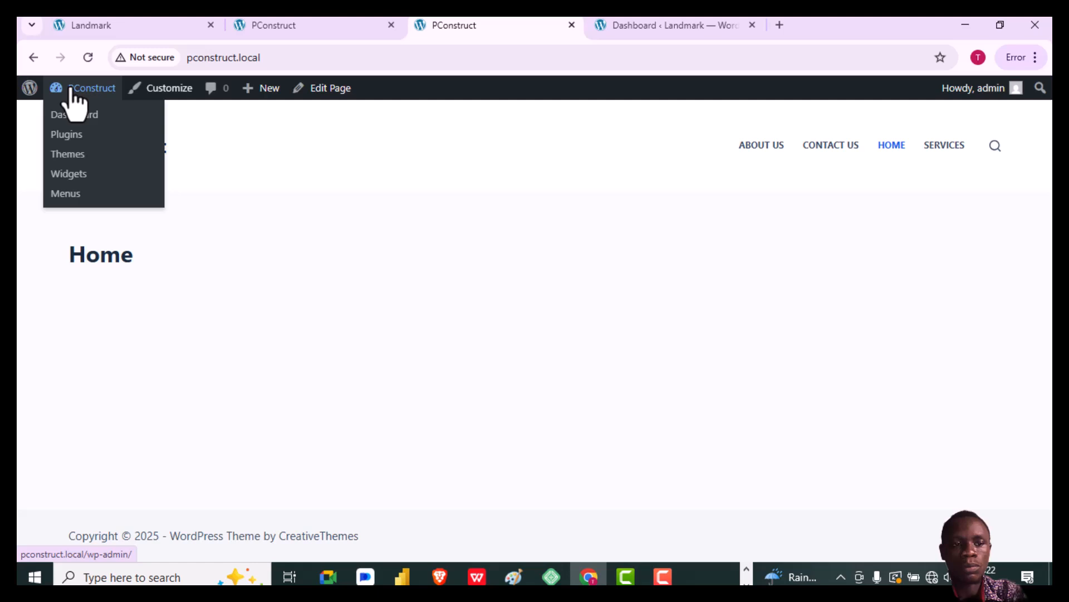
pyautogui.click(85, 118)
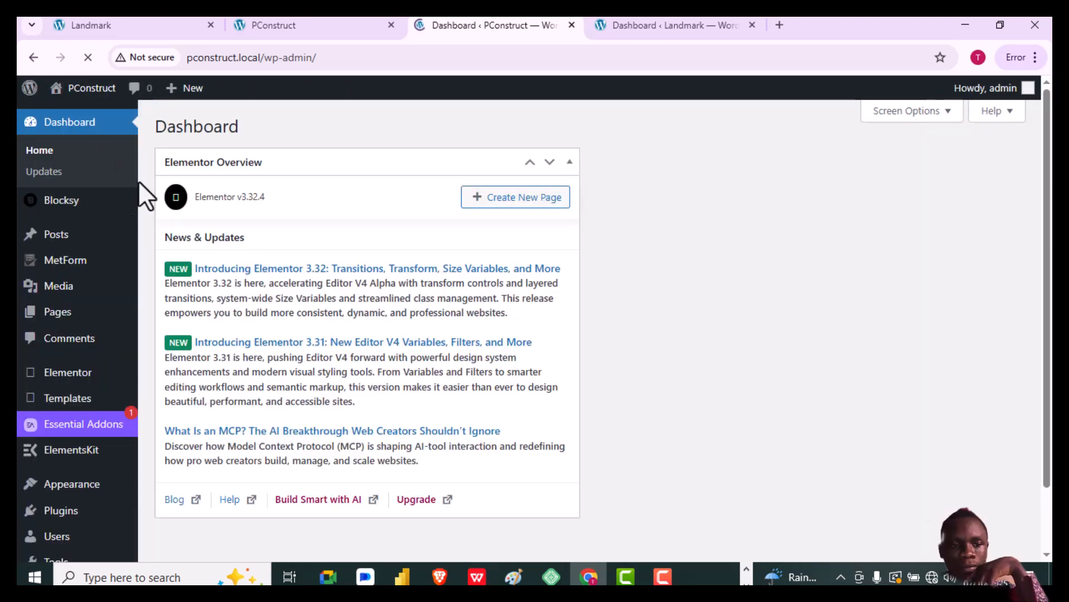
pyautogui.click(96, 319)
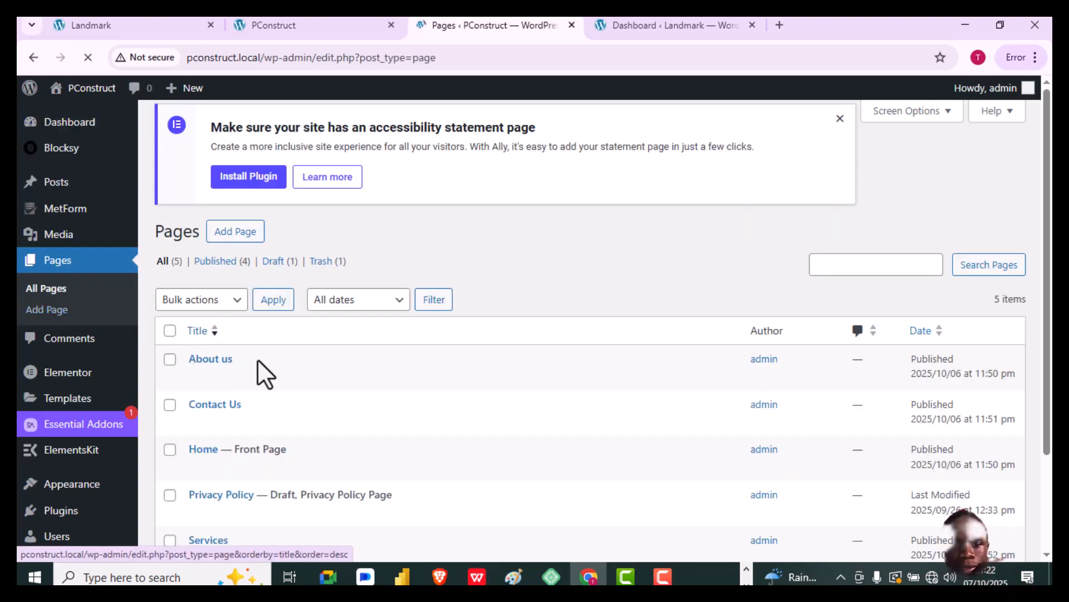
# Open the Home page for editing with Elementor and skip the AI announcement.
pyautogui.scroll(-1, 228, 373)
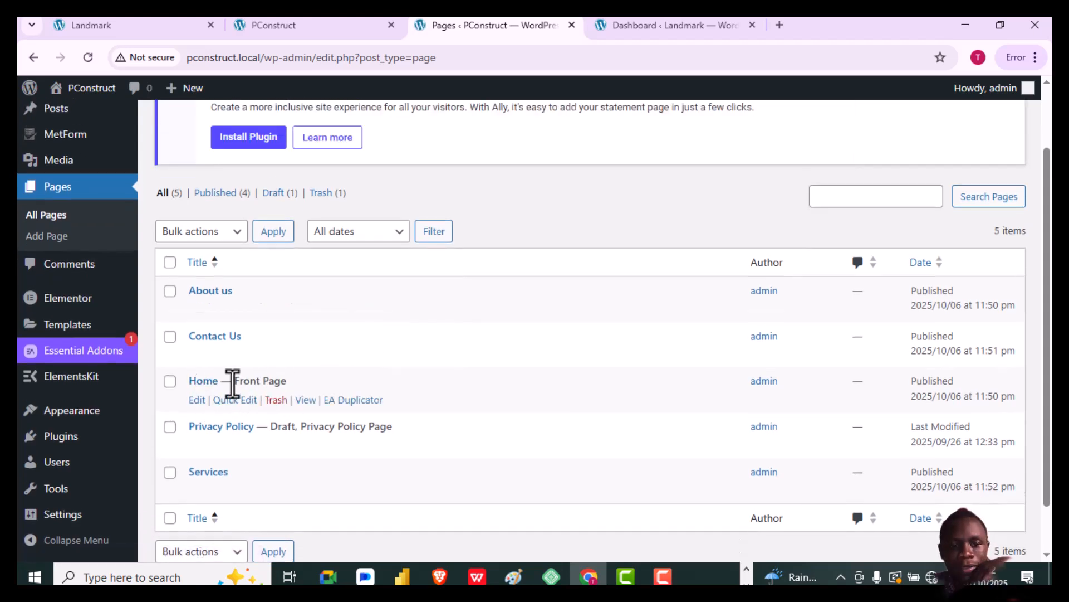
pyautogui.click(197, 400)
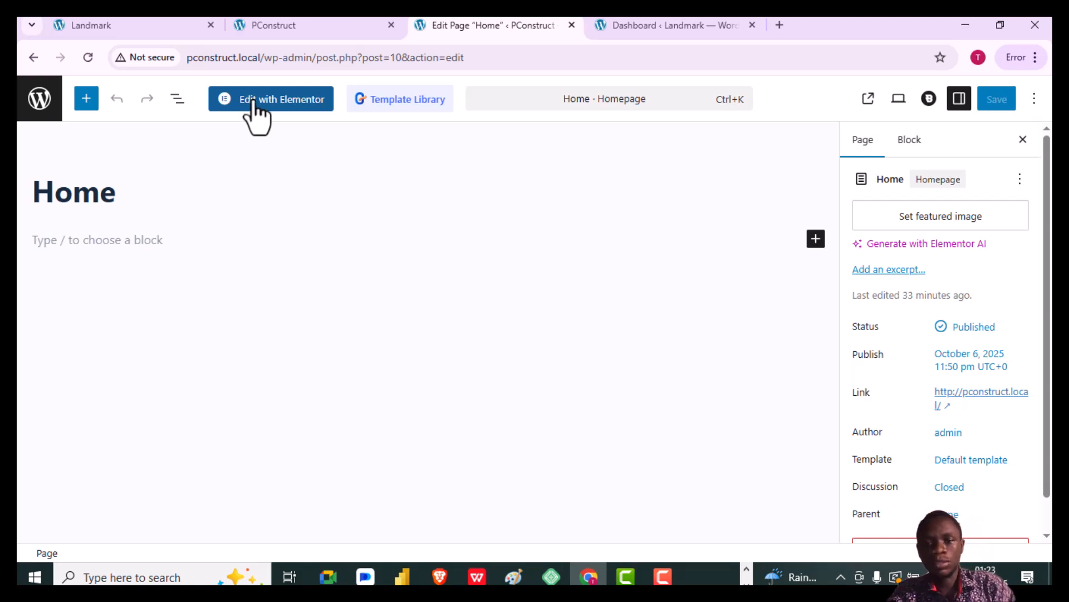
pyautogui.click(296, 112)
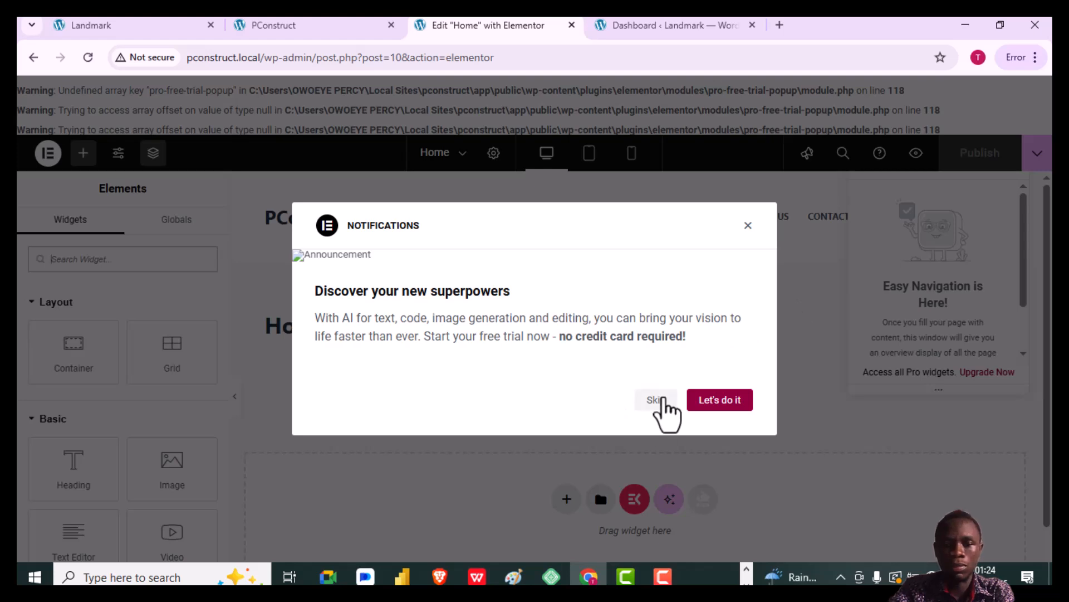
pyautogui.click(657, 401)
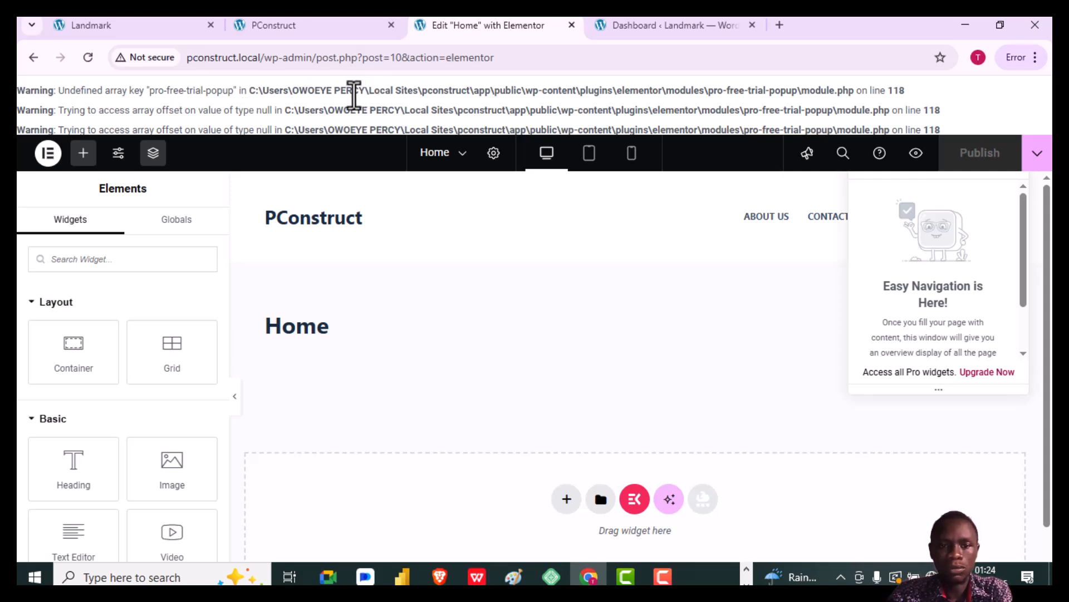
pyautogui.moveTo(354, 96); pyautogui.dragTo(577, 120)
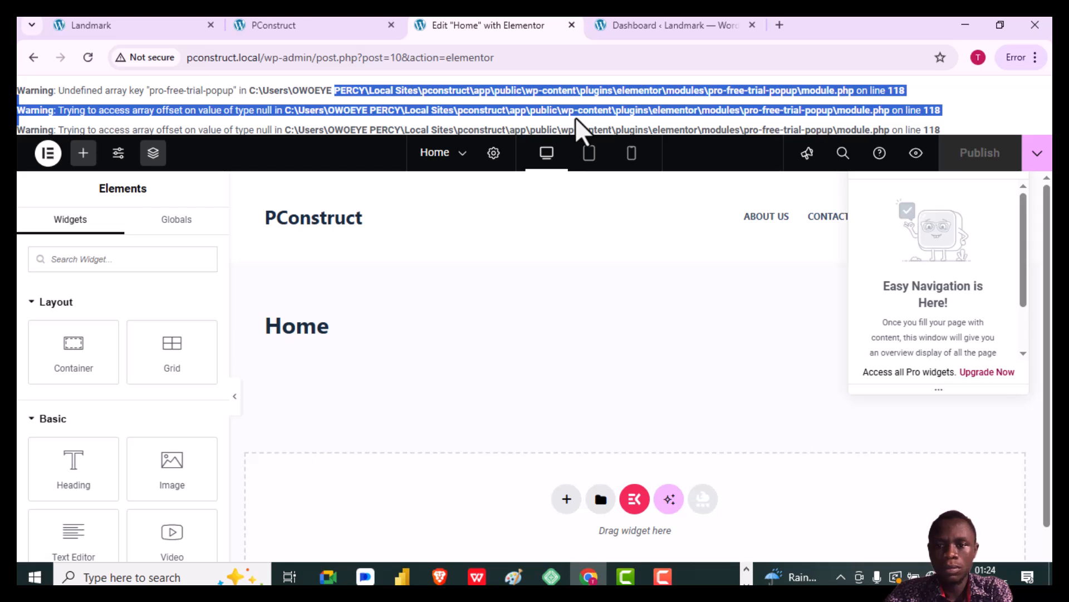
pyautogui.click(329, 101)
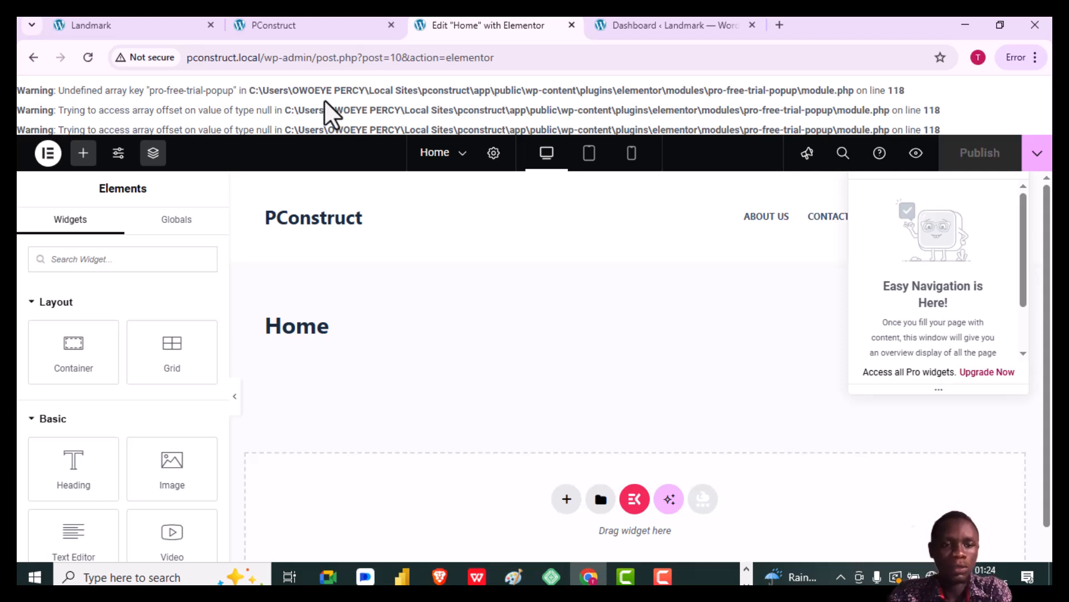
pyautogui.scroll(-2, 421, 285)
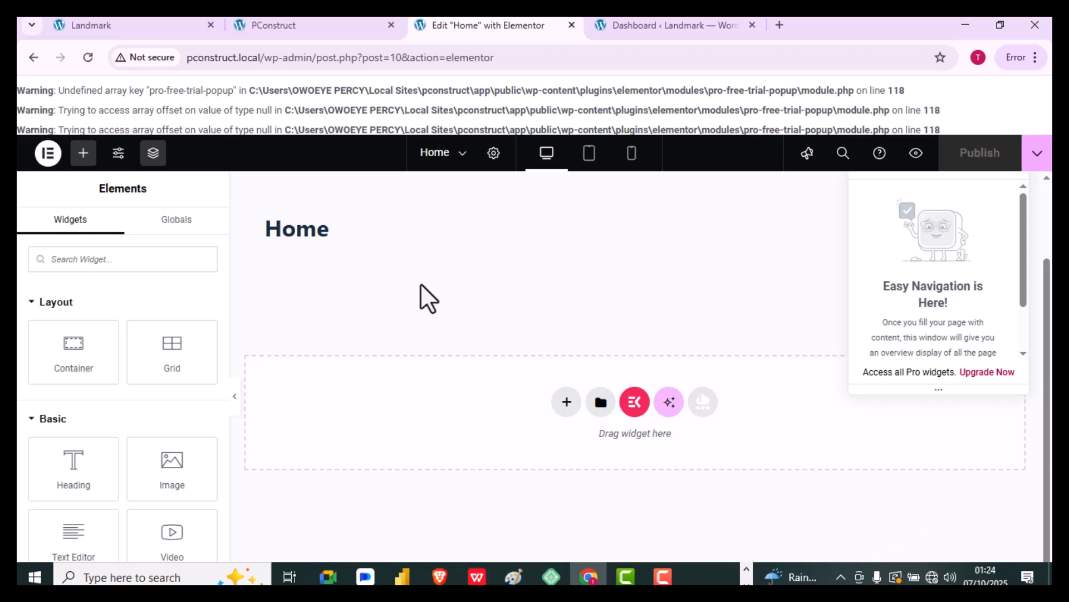
pyautogui.scroll(2, 420, 283)
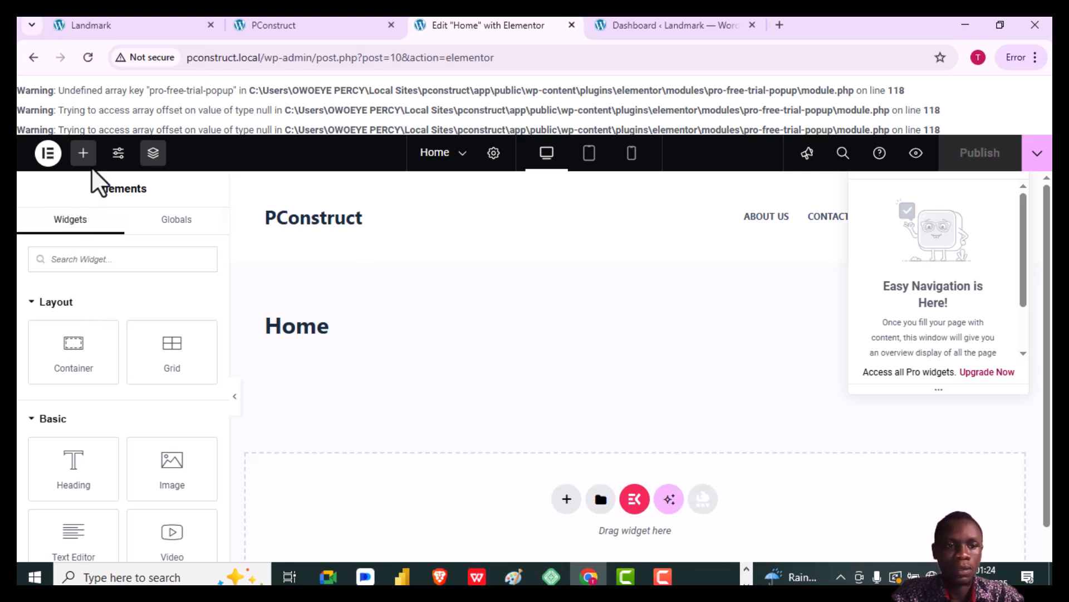
# Collapse the Pro category in the Elementor widget list.
pyautogui.scroll(-7, 114, 454)
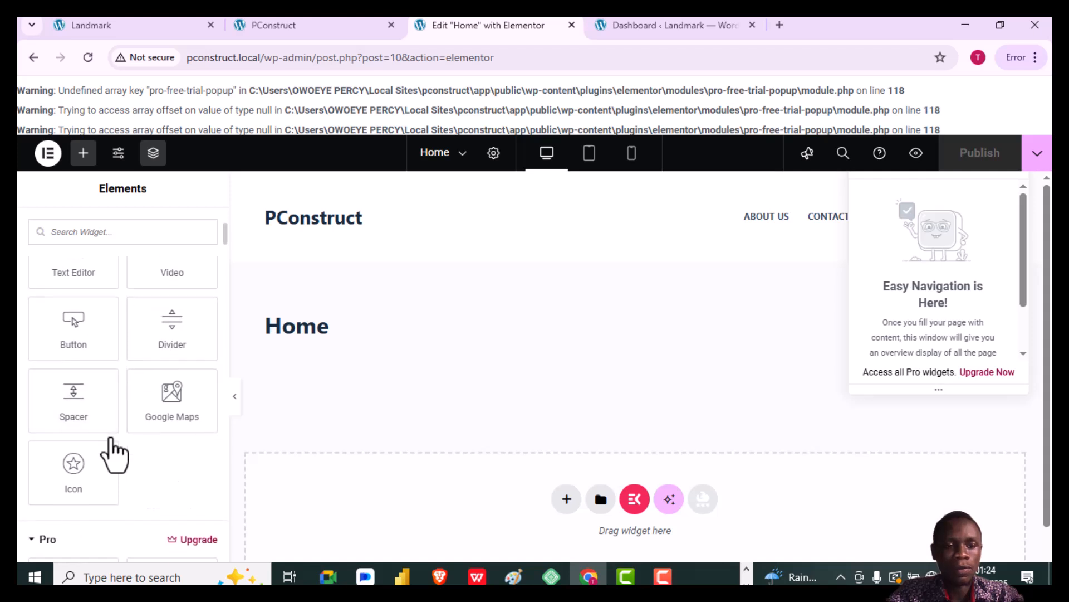
pyautogui.scroll(7, 114, 454)
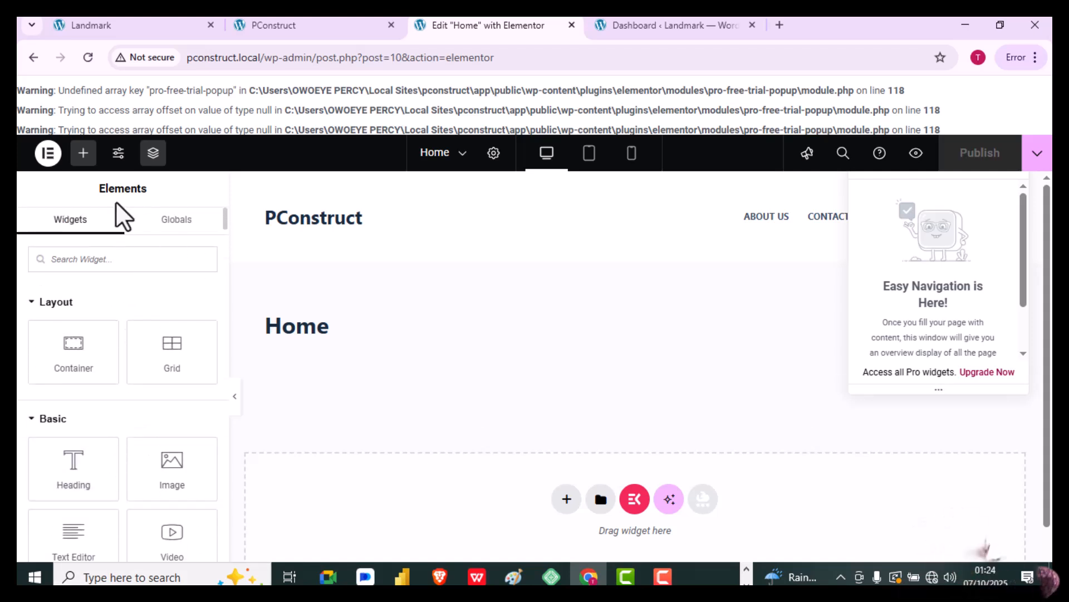
pyautogui.scroll(-8, 127, 438)
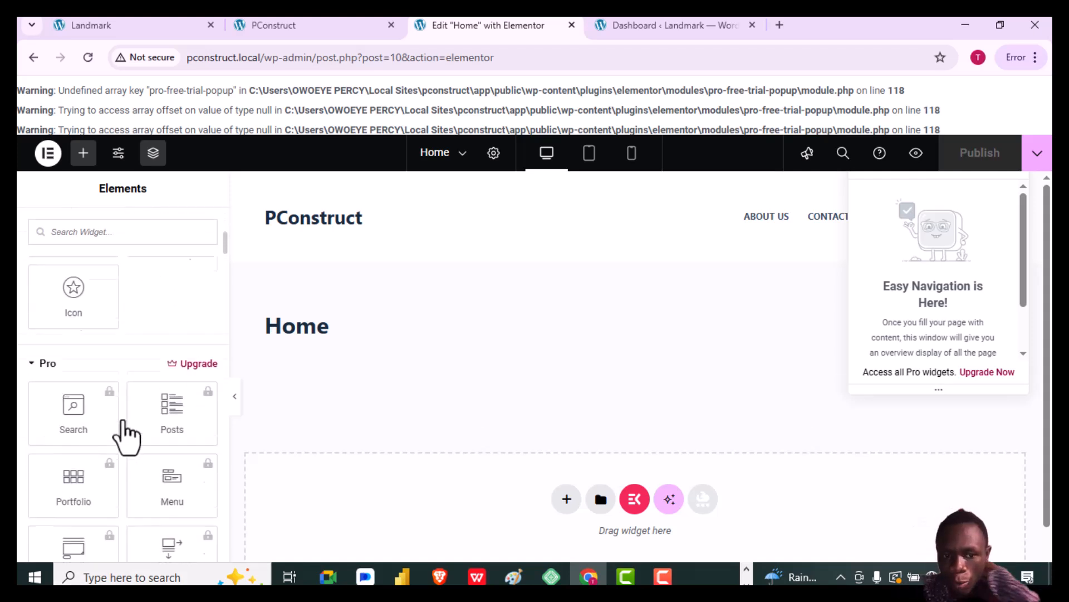
pyautogui.scroll(4, 127, 437)
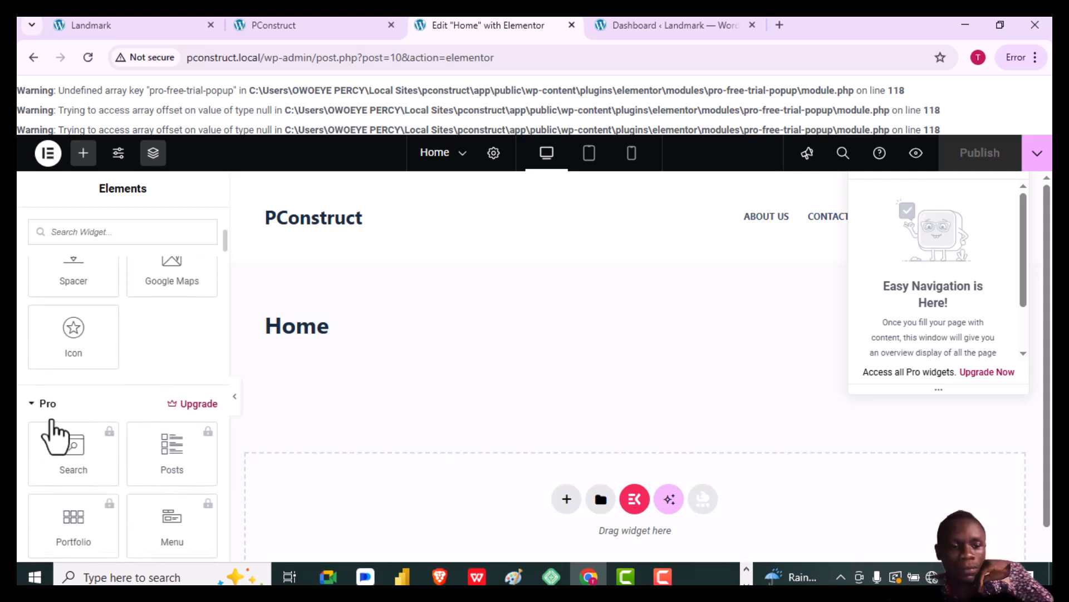
pyautogui.click(32, 404)
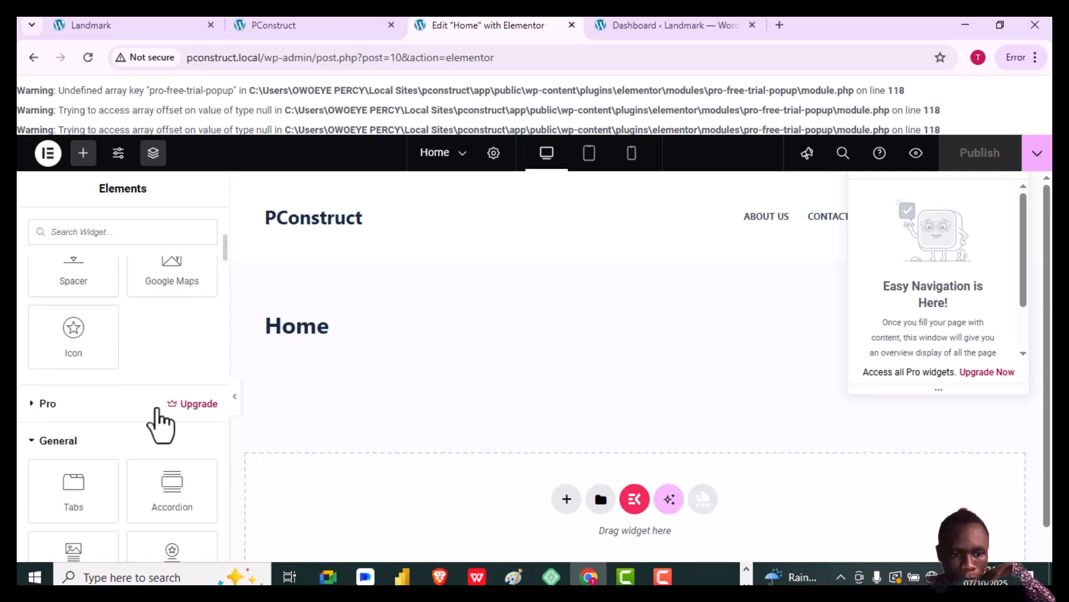
# Look through the available widgets, from the Layout and Basic groups down to the ElementsKit ones.
pyautogui.scroll(-2, 158, 412)
pyautogui.scroll(-7, 161, 423)
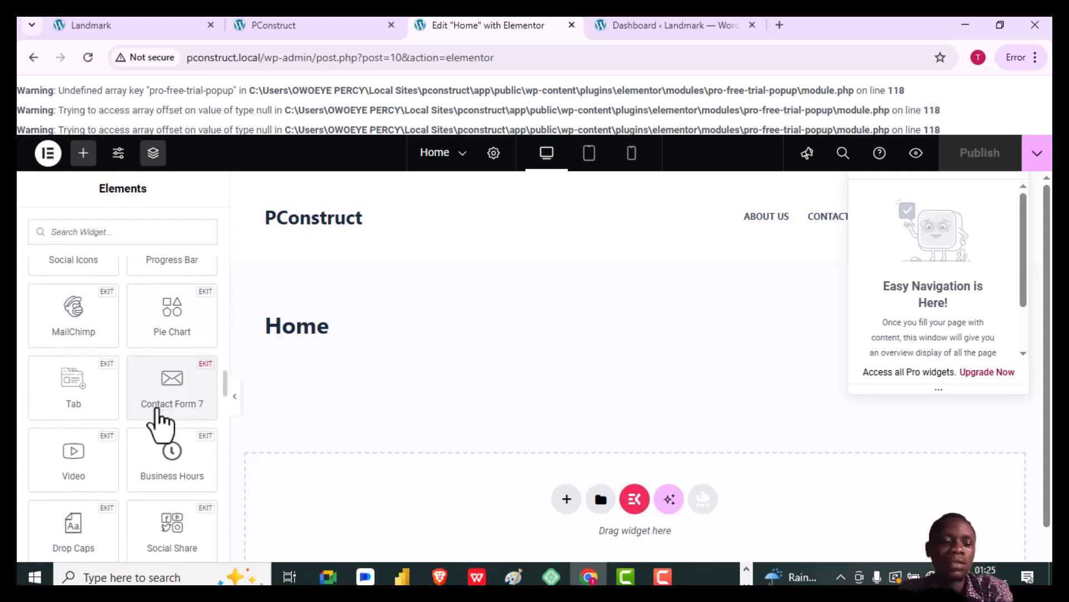
pyautogui.scroll(15, 160, 424)
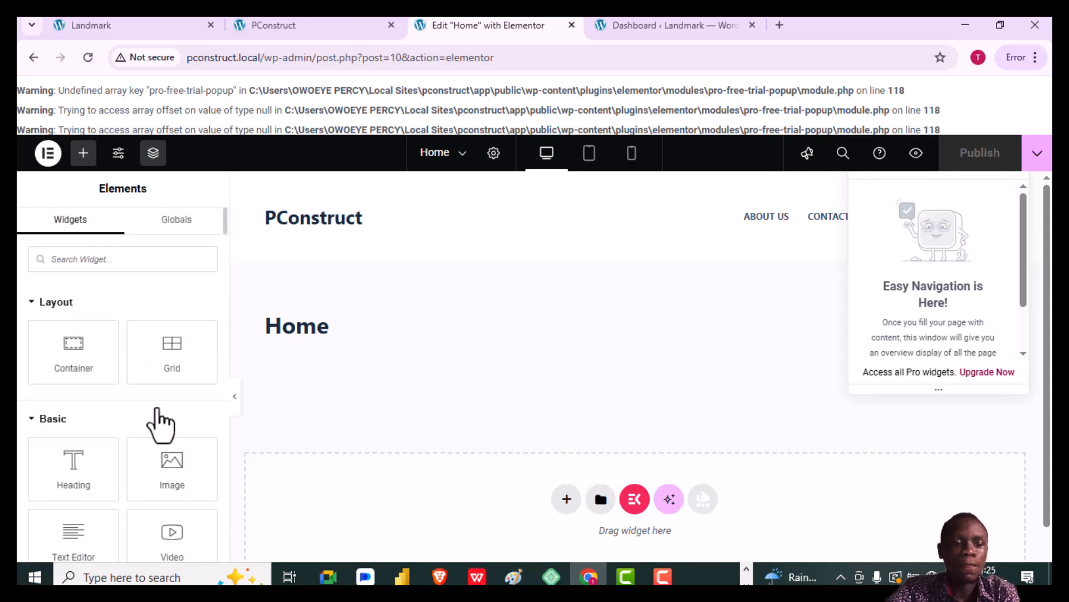
pyautogui.scroll(-3, 161, 424)
pyautogui.scroll(-3, 160, 423)
pyautogui.scroll(6, 156, 422)
pyautogui.scroll(1, 161, 426)
pyautogui.scroll(-3, 154, 423)
pyautogui.scroll(3, 153, 424)
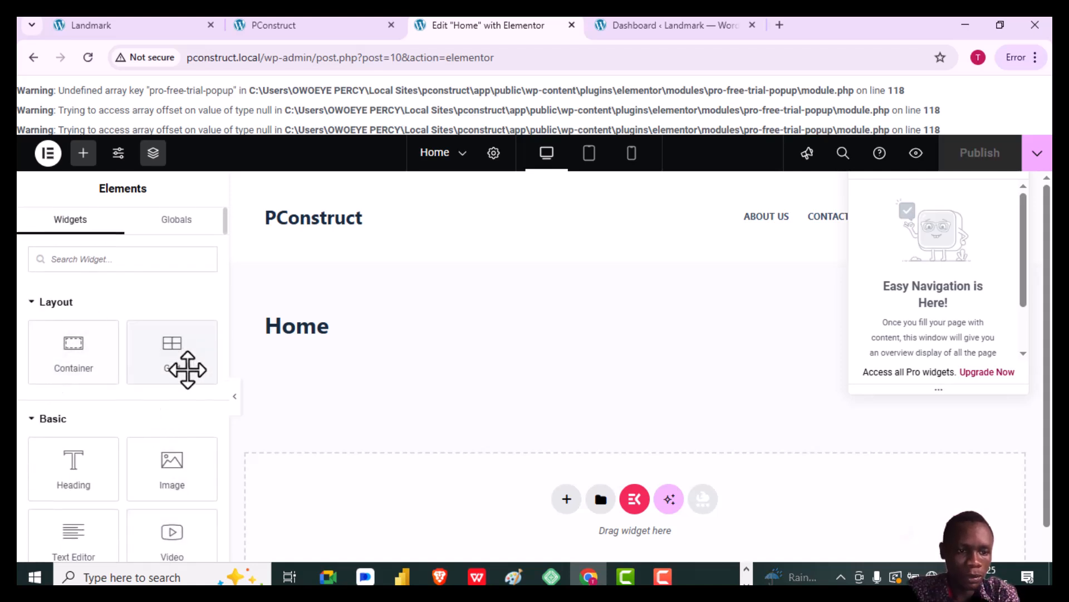
# Expand the Pro category to view its locked widgets, and collapse it again.
pyautogui.scroll(-6, 89, 449)
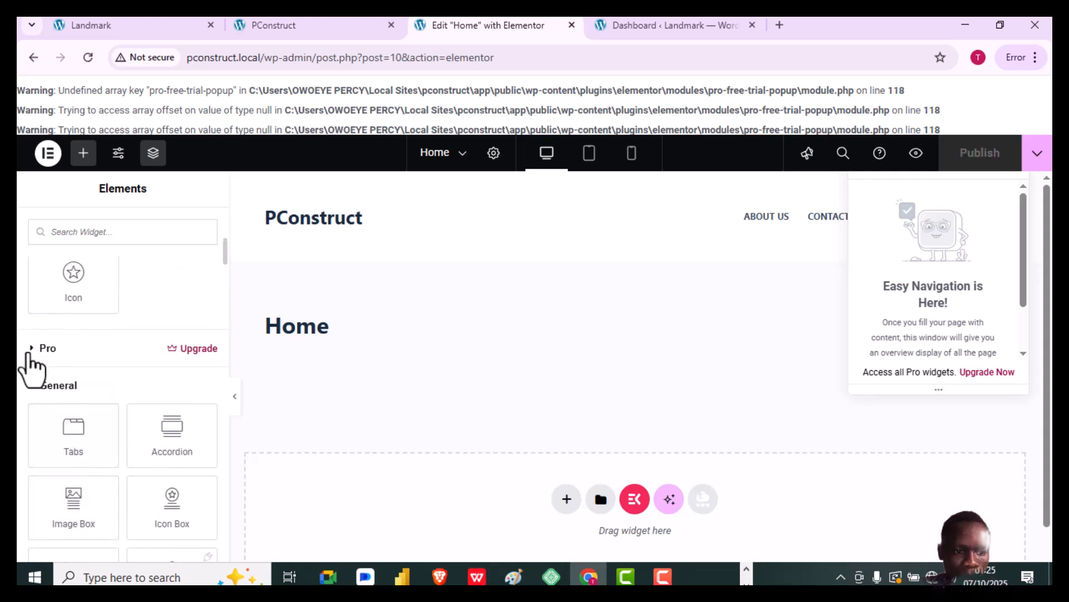
pyautogui.click(28, 352)
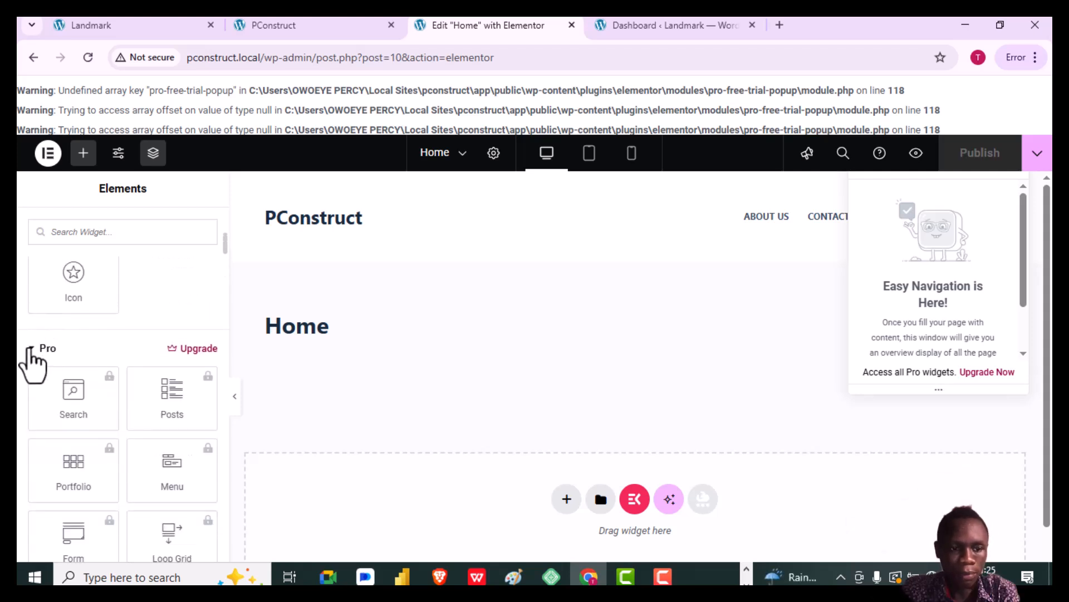
pyautogui.click(60, 348)
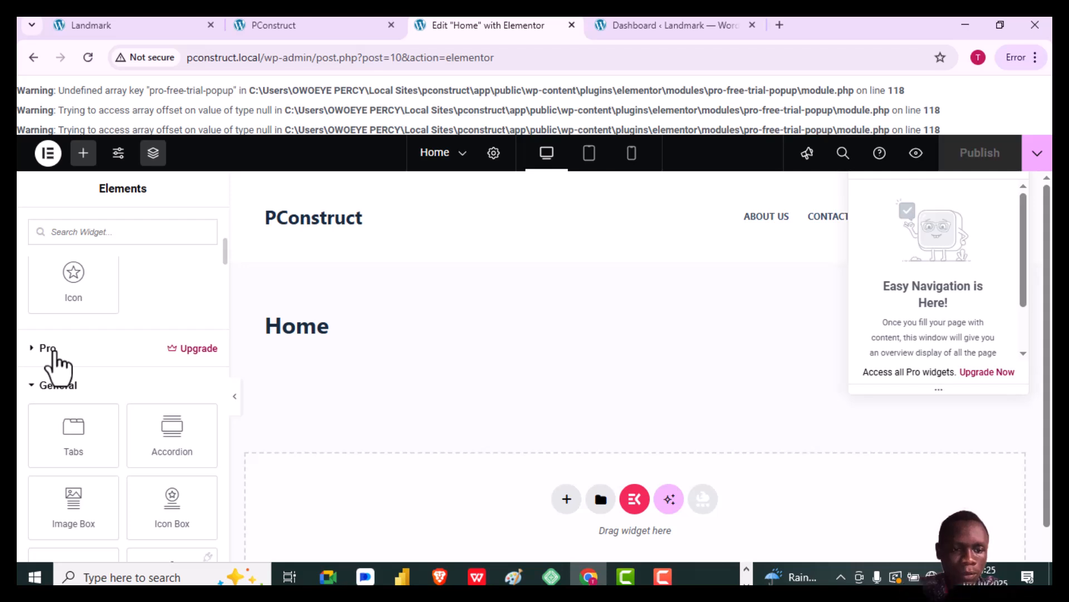
# Examine the widget categories from General and Link In Bio through Site, Single and WooCommerce to ElementsKit.
pyautogui.scroll(-2, 54, 359)
pyautogui.scroll(1, 54, 360)
pyautogui.scroll(-3, 56, 362)
pyautogui.scroll(-10, 54, 362)
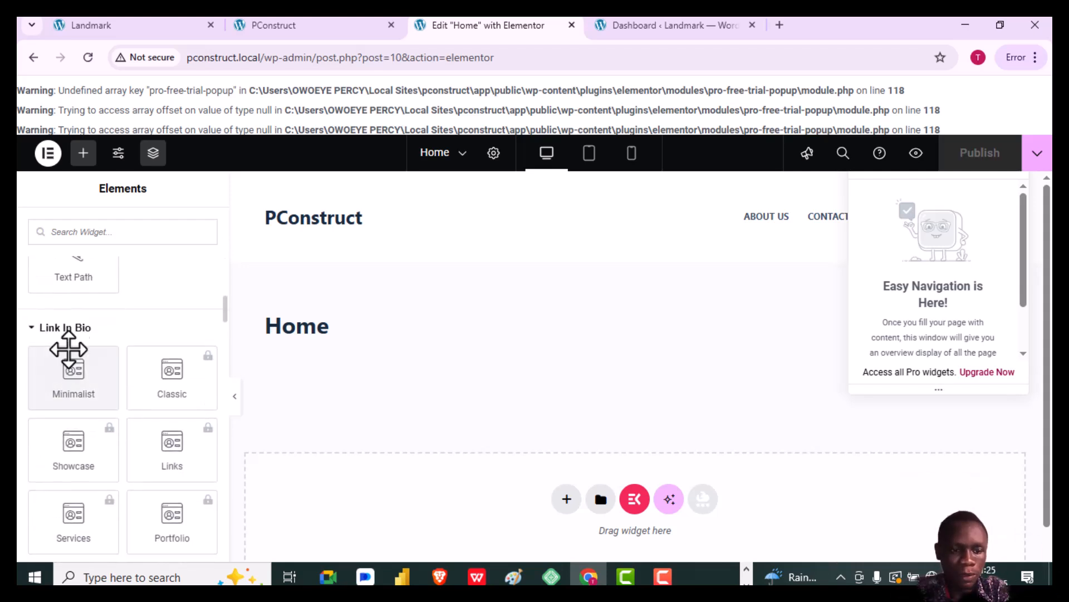
pyautogui.scroll(-5, 72, 400)
pyautogui.scroll(-2, 71, 400)
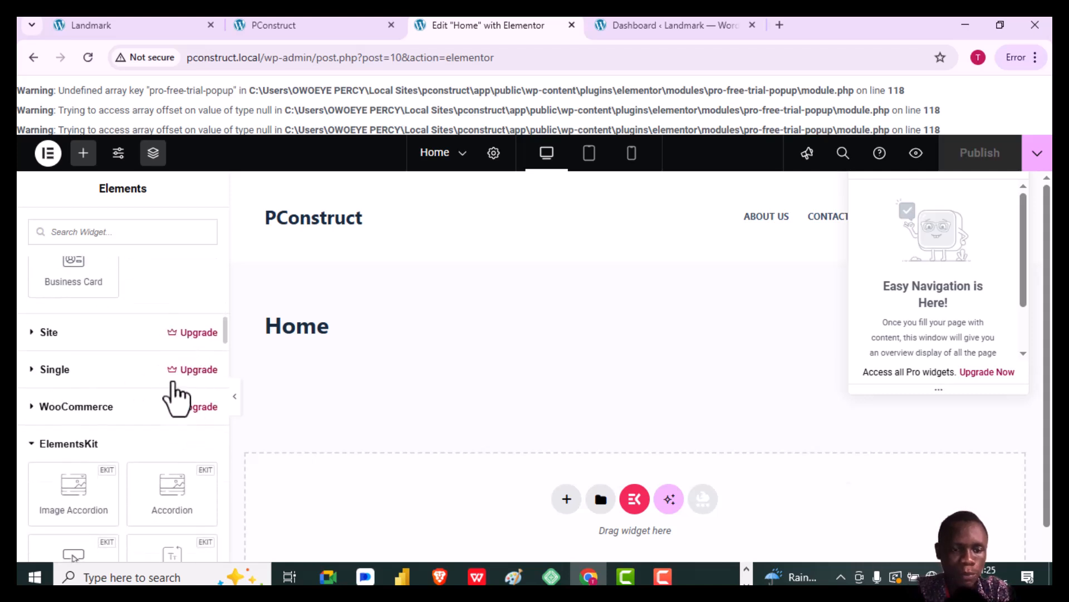
pyautogui.scroll(-5, 148, 425)
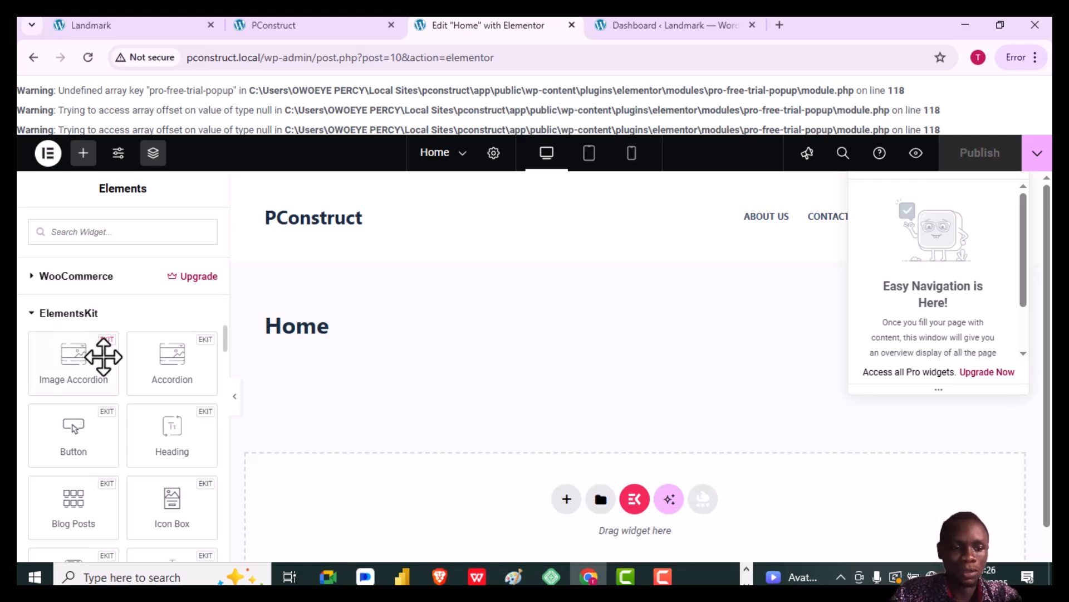
pyautogui.scroll(-2, 101, 354)
pyautogui.scroll(2, 103, 356)
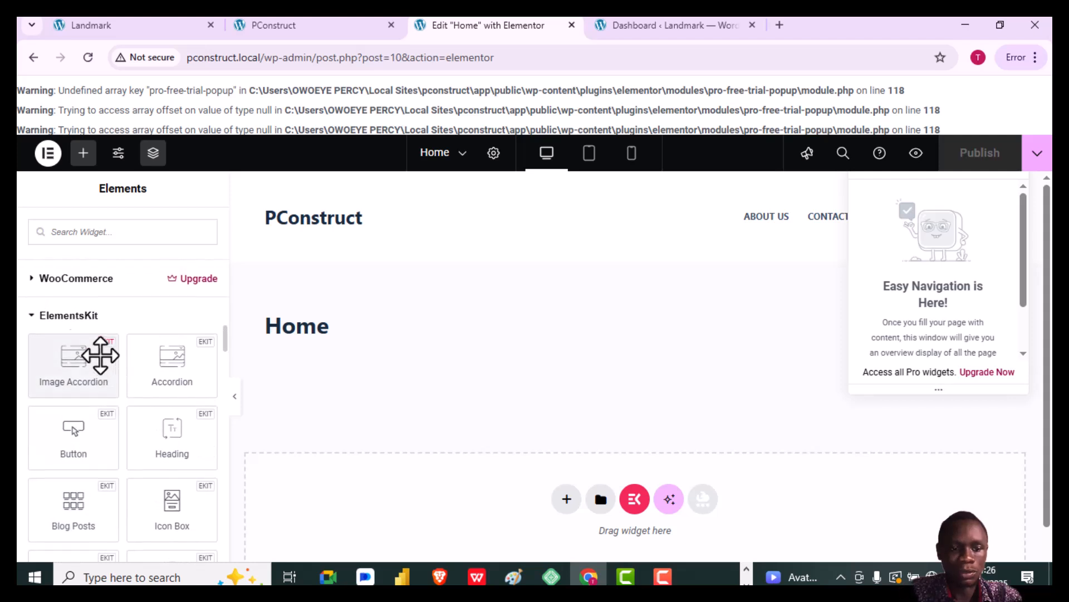
# Collapse the ElementsKit, ElementsKit Header Footer and Essential Addons categories and return to the start of the widget list.
pyautogui.click(87, 318)
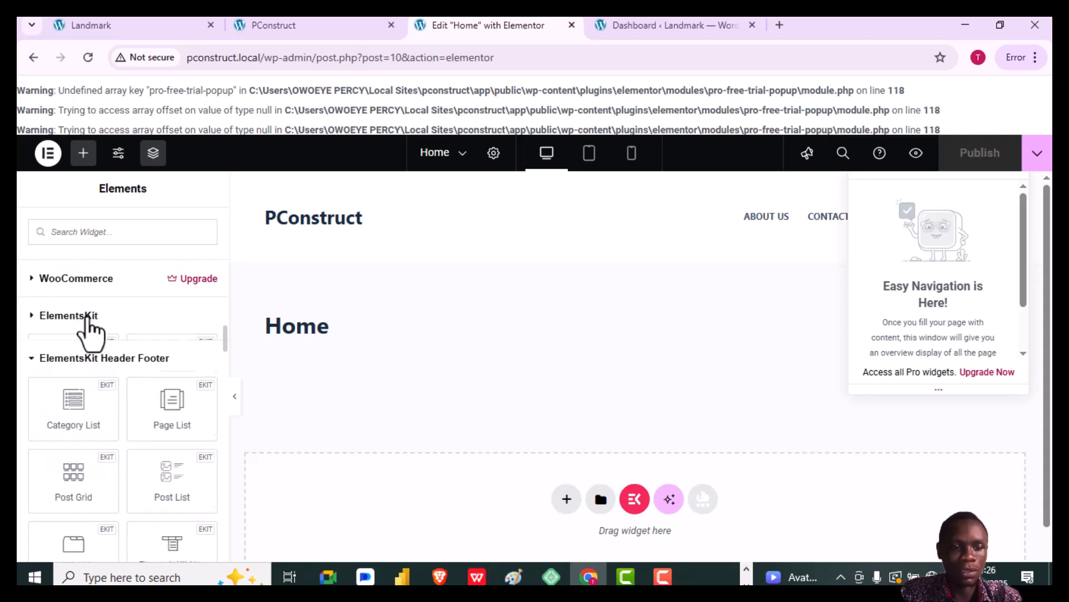
pyautogui.click(54, 351)
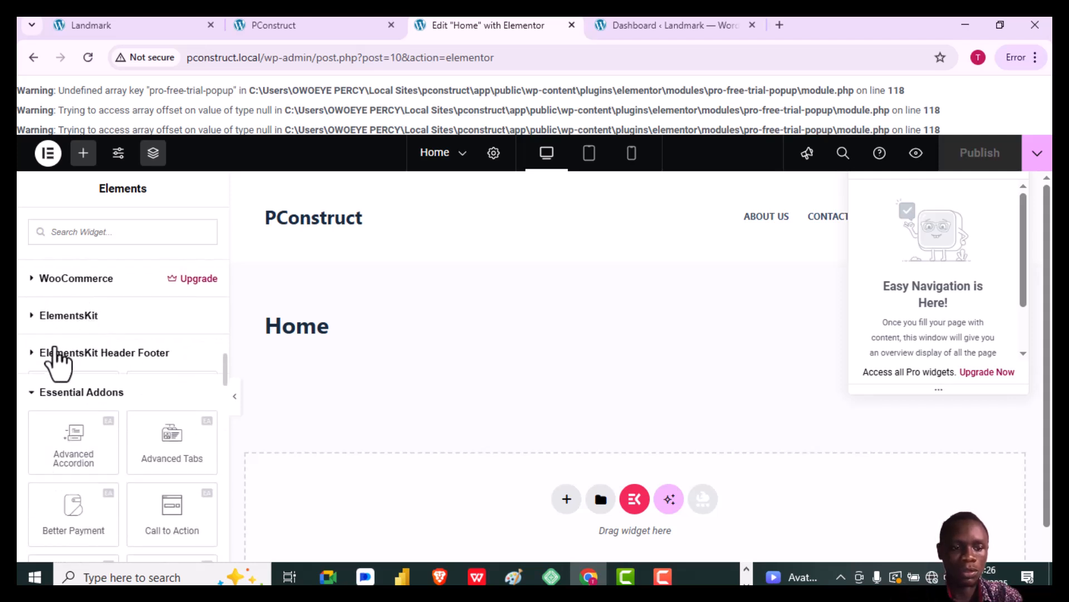
pyautogui.click(69, 396)
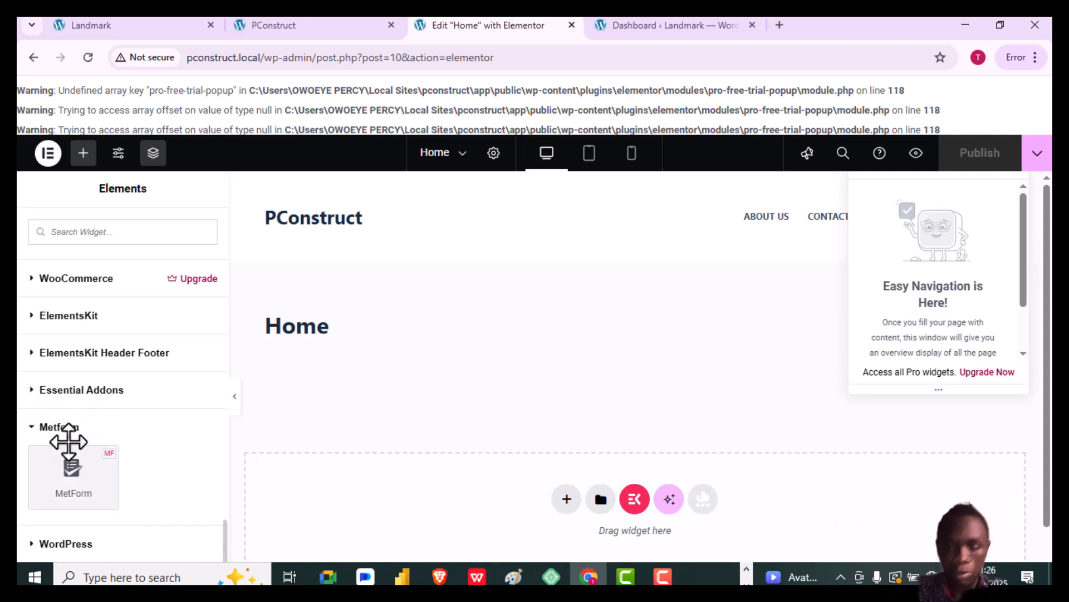
pyautogui.scroll(3, 212, 401)
pyautogui.scroll(15, 214, 408)
pyautogui.scroll(10, 213, 408)
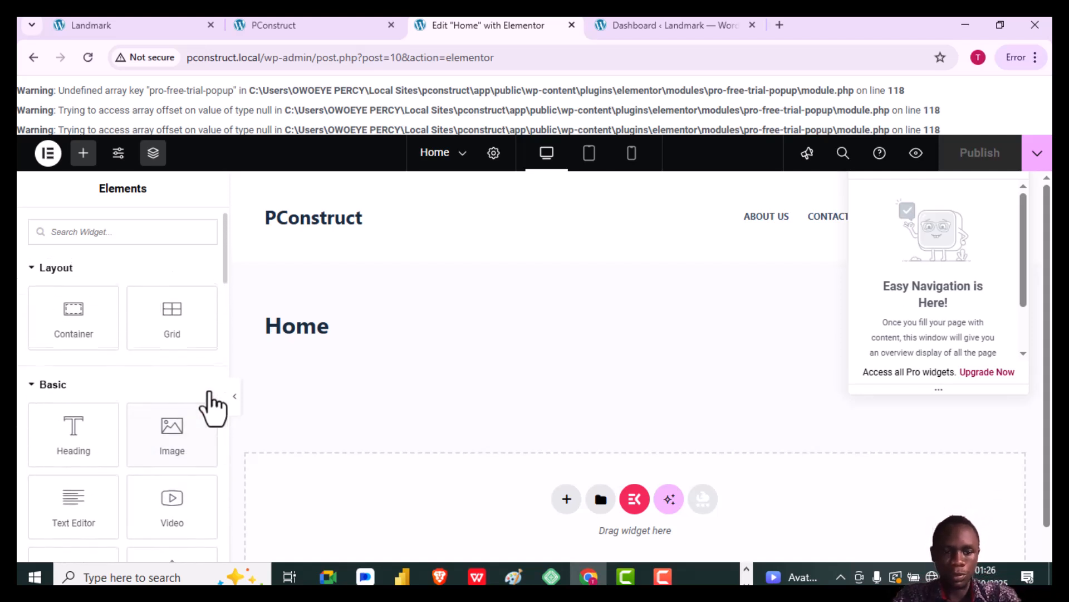
pyautogui.scroll(2, 214, 408)
pyautogui.scroll(-10, 213, 409)
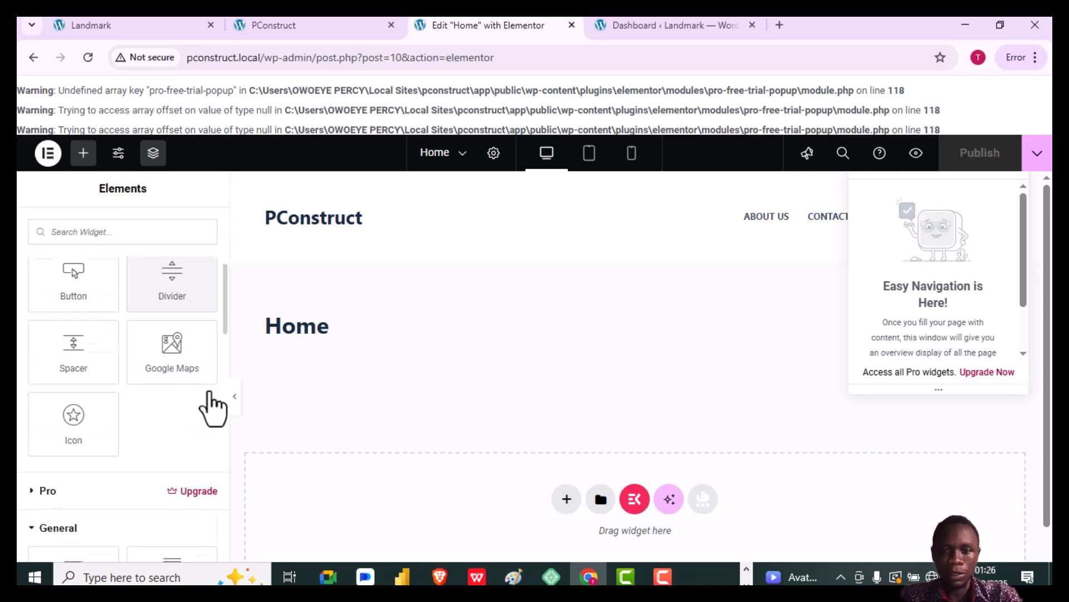
pyautogui.scroll(10, 213, 408)
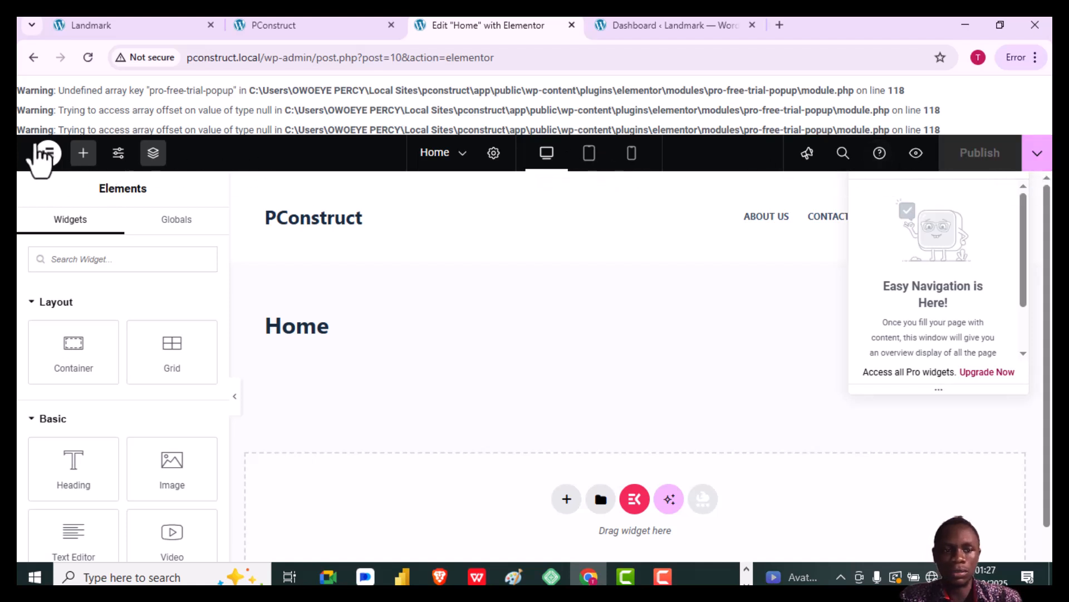
# Enable Show quick edit options in Elementor's User Preferences and return to the widget list.
pyautogui.click(48, 154)
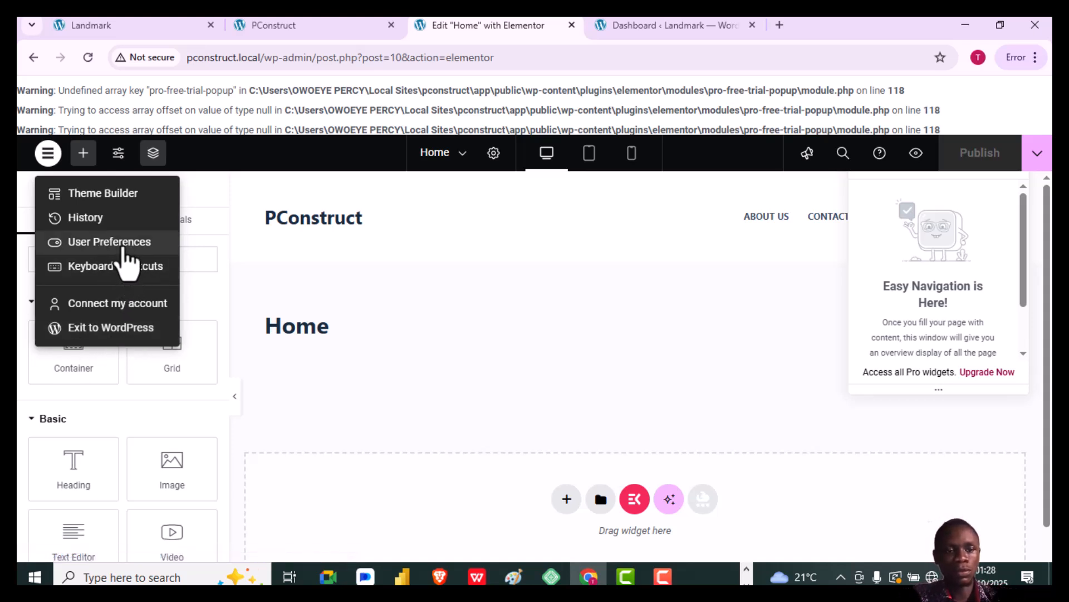
pyautogui.click(124, 245)
pyautogui.scroll(-1, 129, 385)
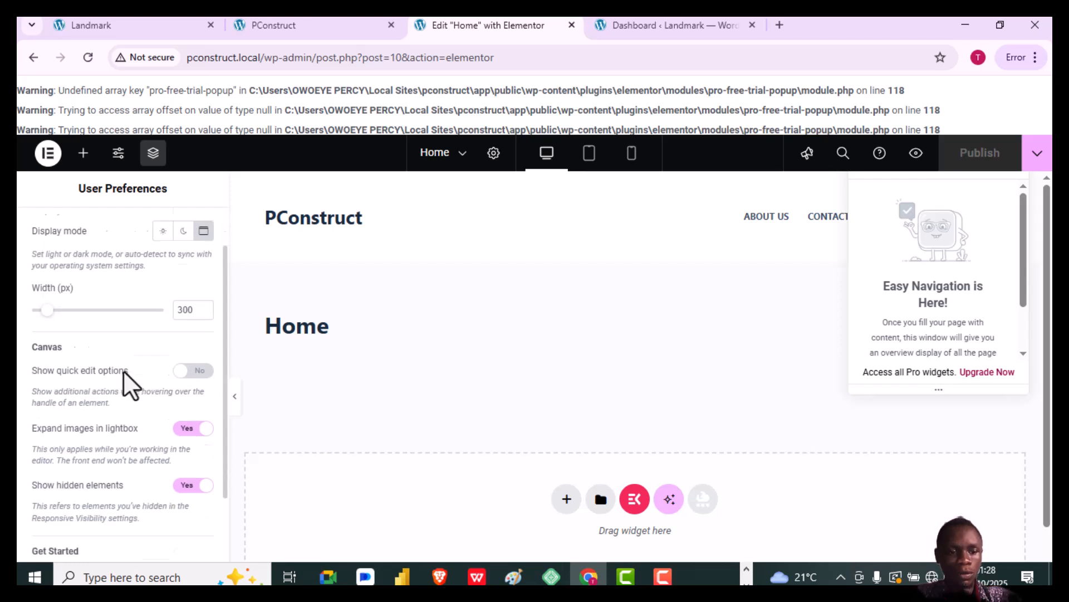
pyautogui.scroll(-1, 131, 384)
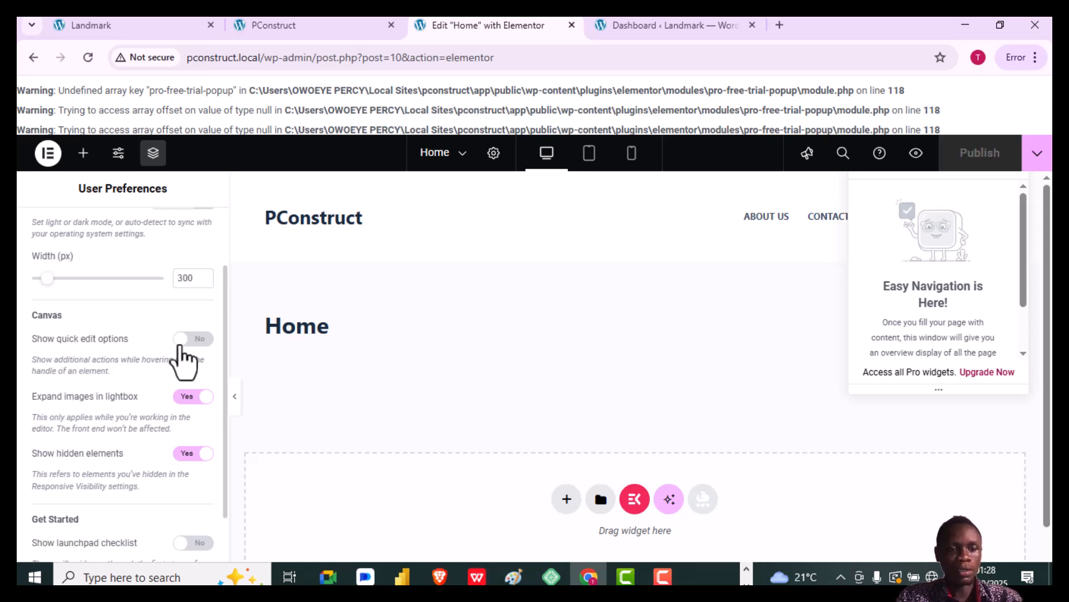
pyautogui.click(182, 342)
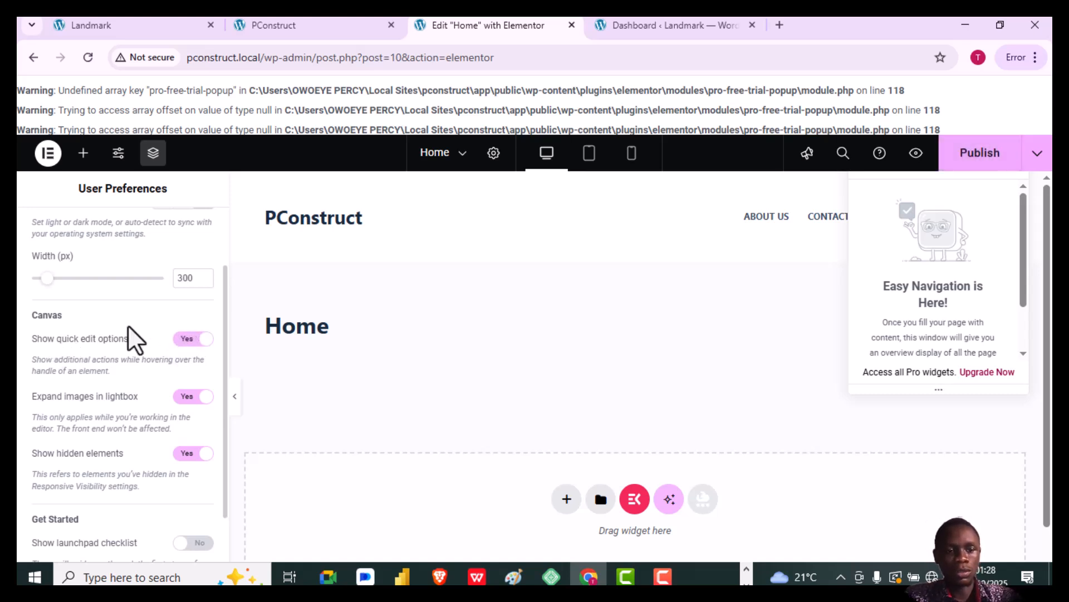
pyautogui.scroll(2, 133, 340)
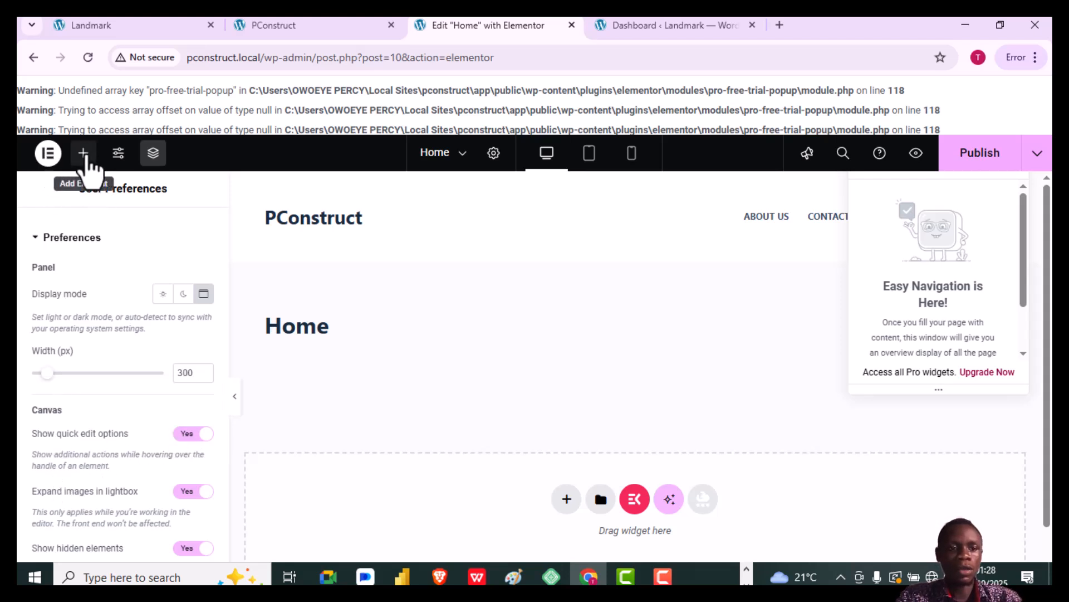
pyautogui.click(85, 156)
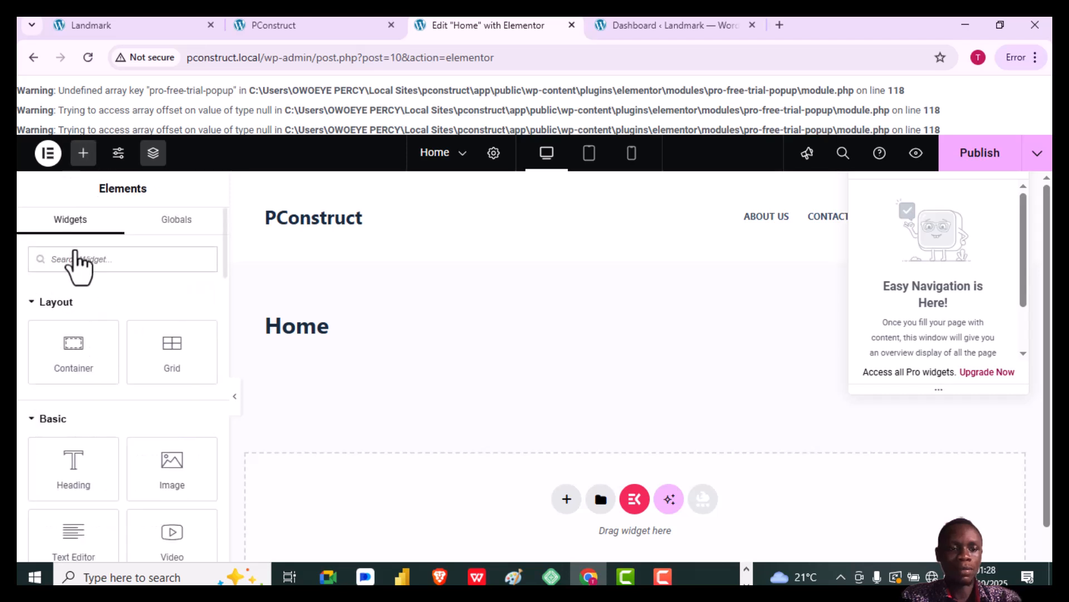
# Examine the widgets from the Layout and Basic categories through General in the Elements list, and return to the top.
pyautogui.scroll(-3, 127, 445)
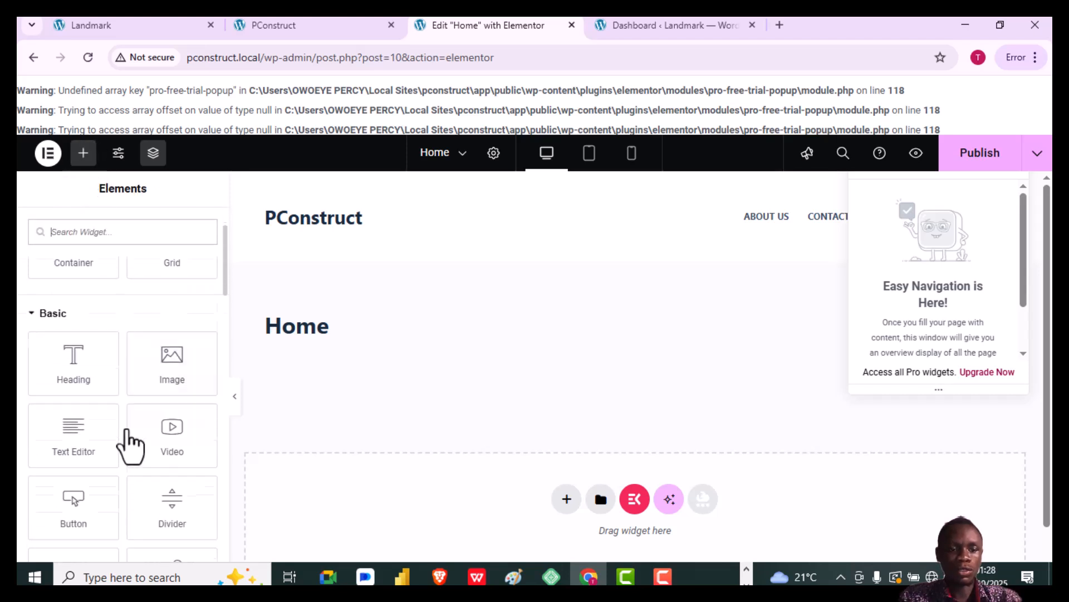
pyautogui.scroll(-20, 129, 445)
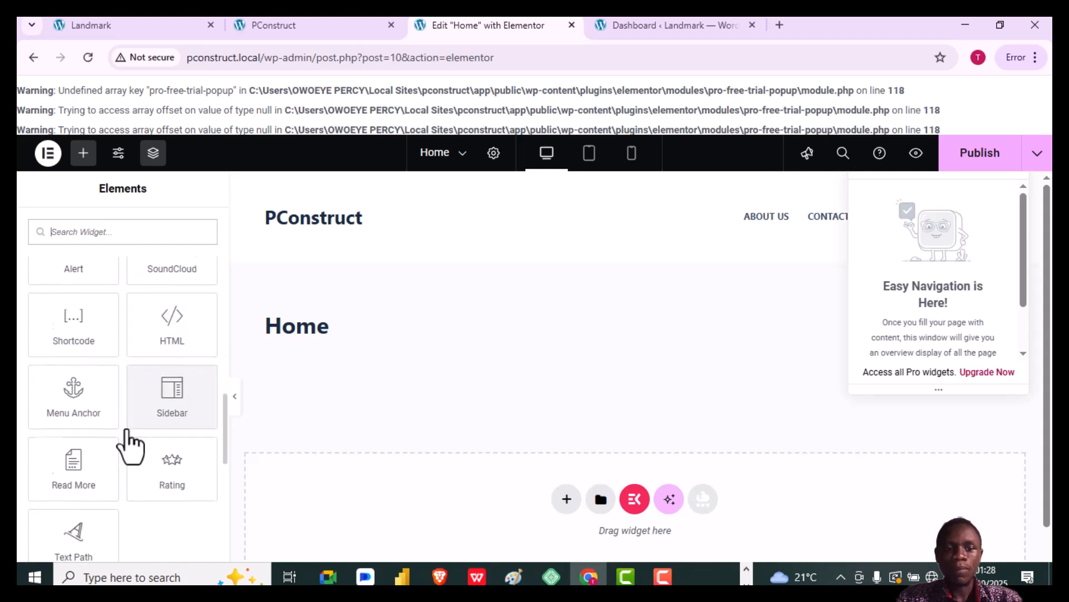
pyautogui.scroll(-3, 127, 440)
pyautogui.scroll(20, 127, 440)
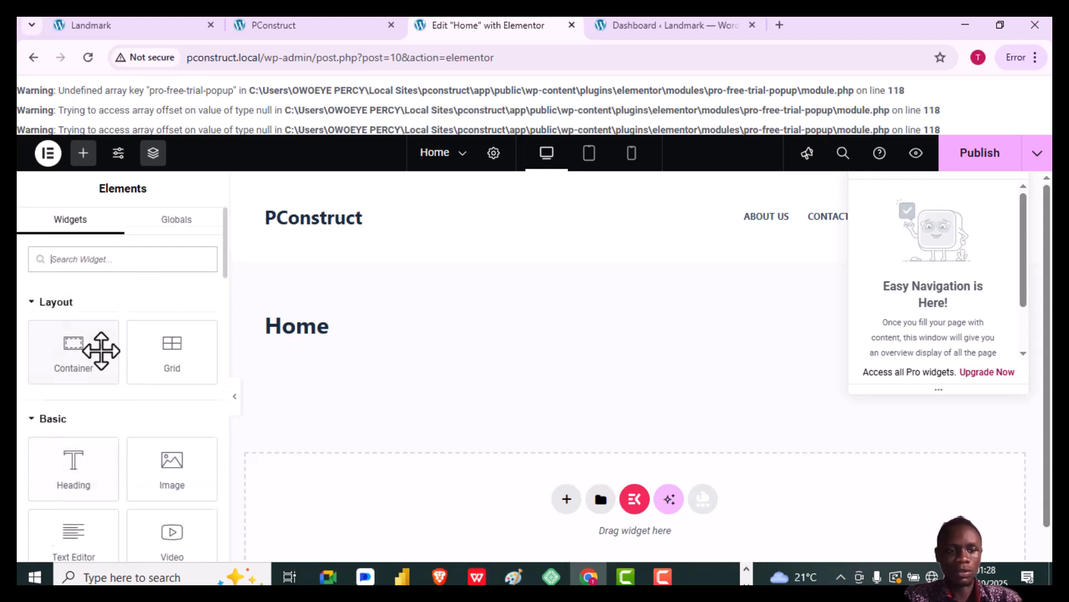
pyautogui.scroll(-3, 101, 348)
pyautogui.scroll(-6, 101, 350)
pyautogui.scroll(10, 101, 350)
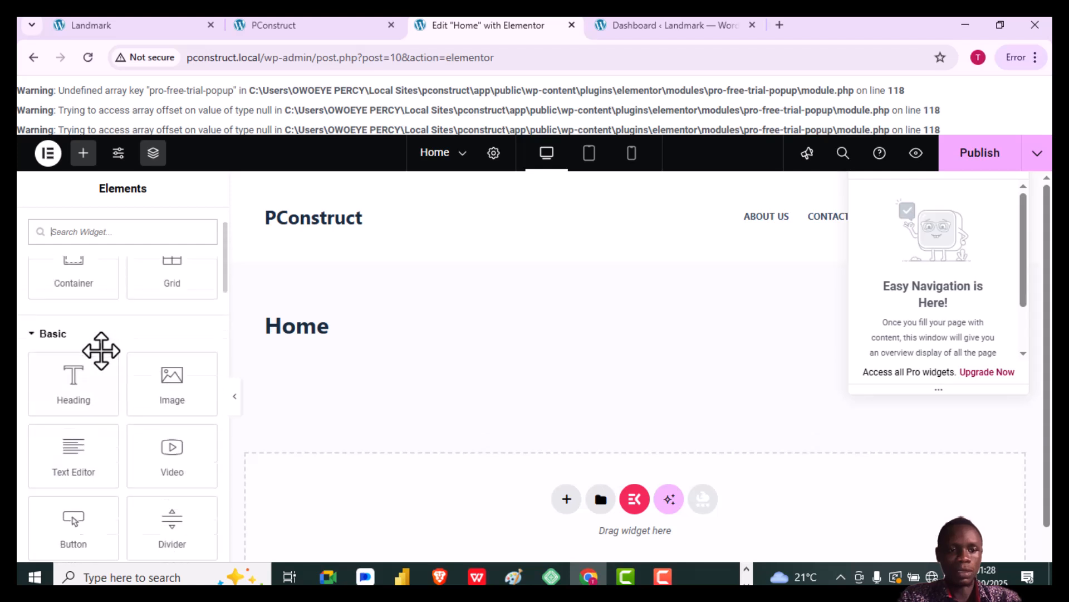
# Open the Global Colors section of Elementor's Site Settings.
pyautogui.click(123, 158)
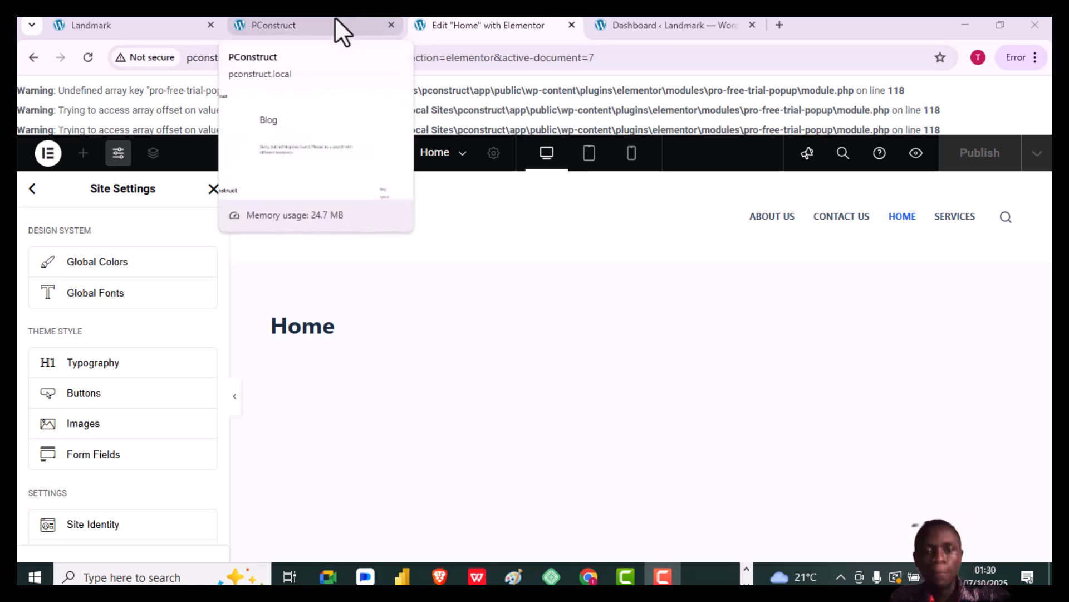
pyautogui.click(96, 268)
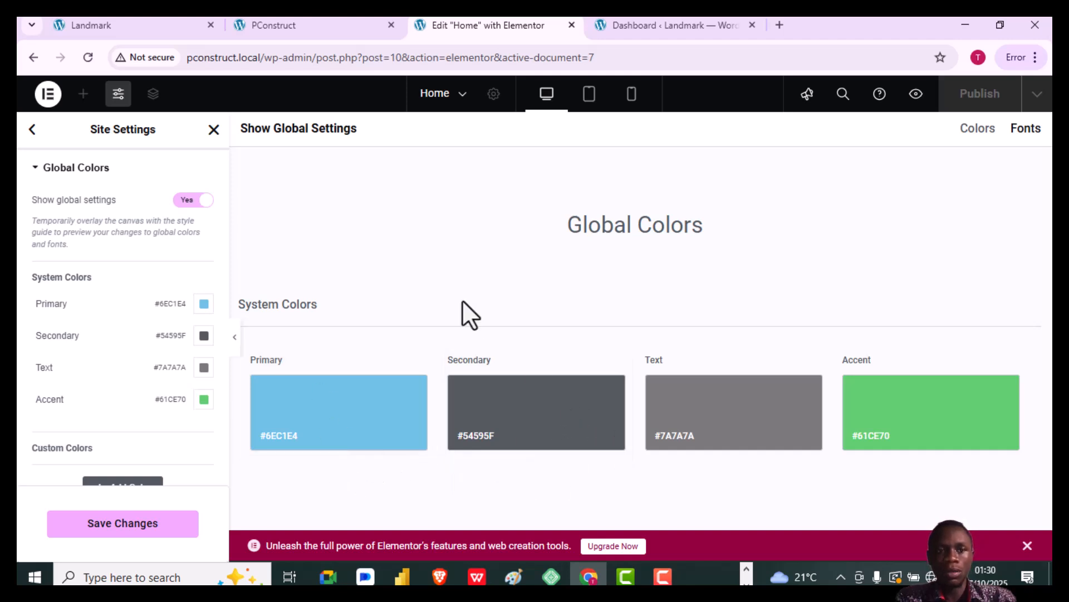
# Examine the Landmark homepage's color scheme as a reference, check the PConstruct front page, and return to the Elementor editor.
pyautogui.click(92, 19)
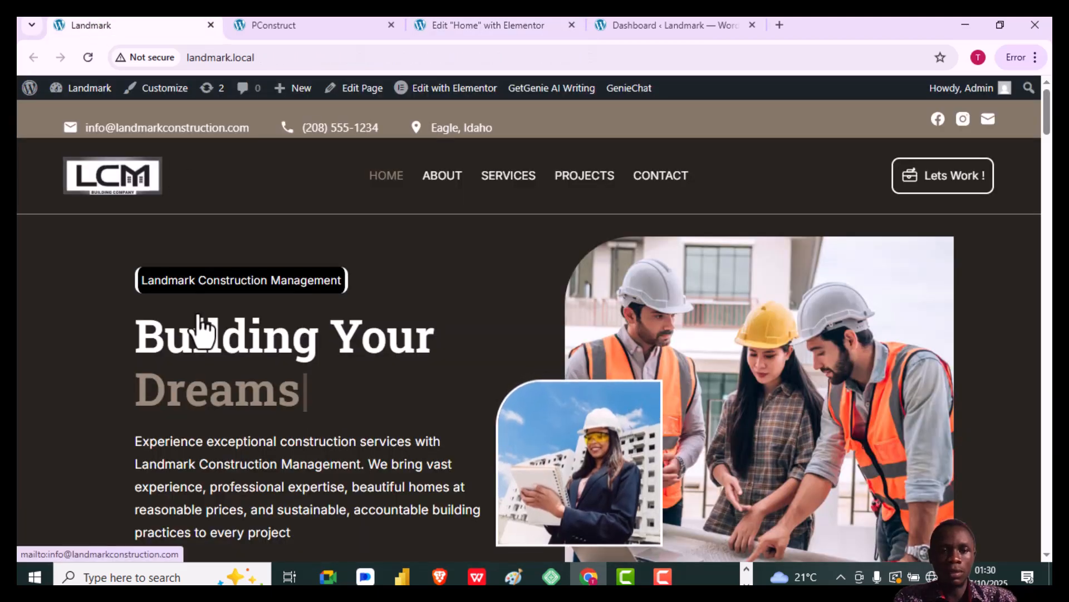
pyautogui.scroll(-4, 203, 334)
pyautogui.scroll(-3, 203, 331)
pyautogui.scroll(6, 203, 331)
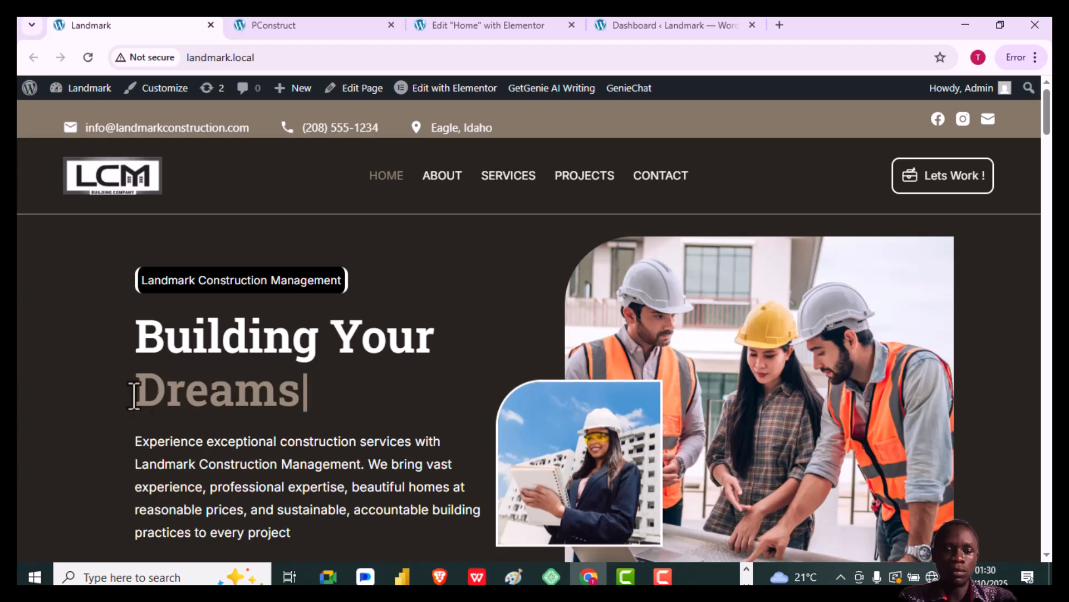
pyautogui.moveTo(134, 397); pyautogui.dragTo(310, 413)
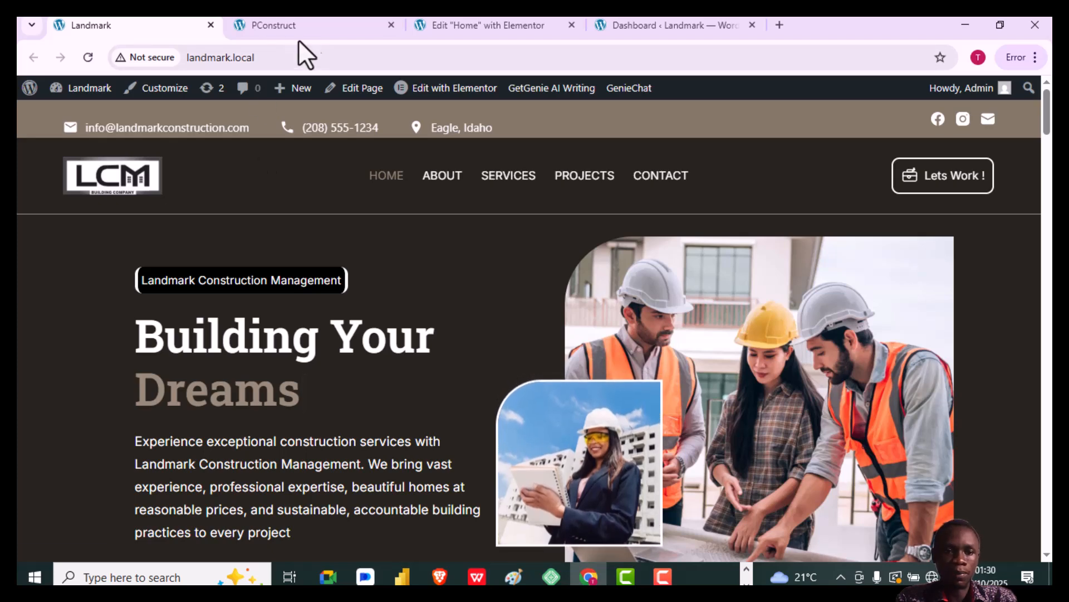
pyautogui.moveTo(309, 16)
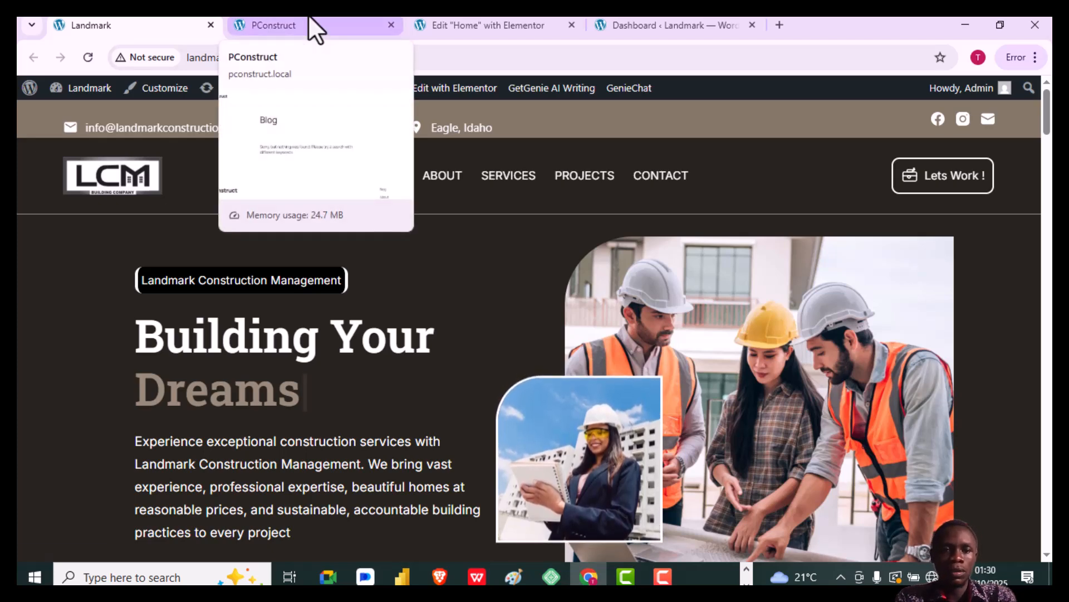
pyautogui.click(309, 22)
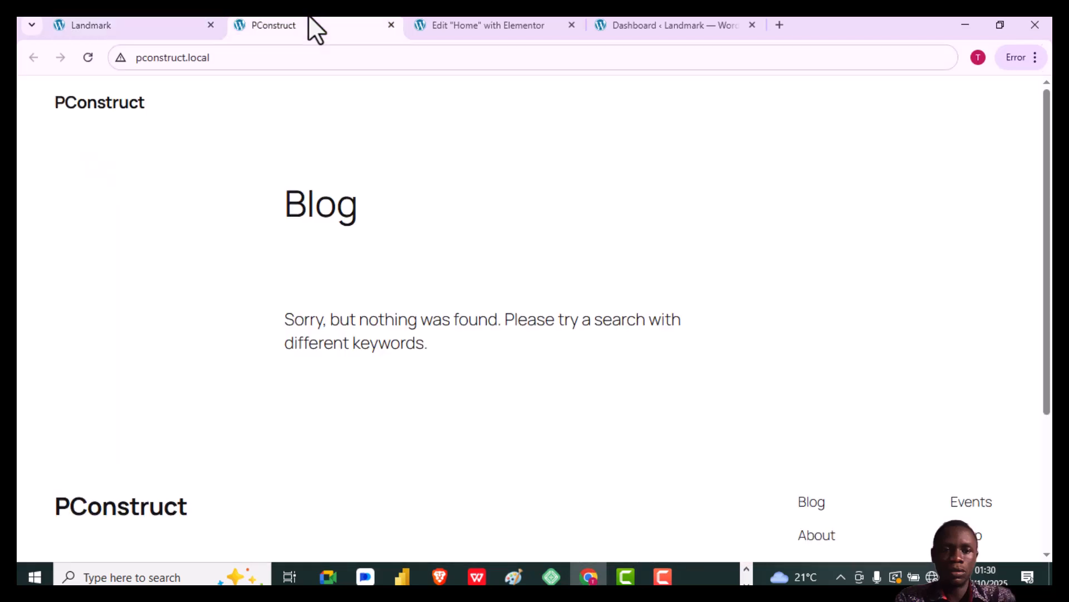
pyautogui.click(472, 24)
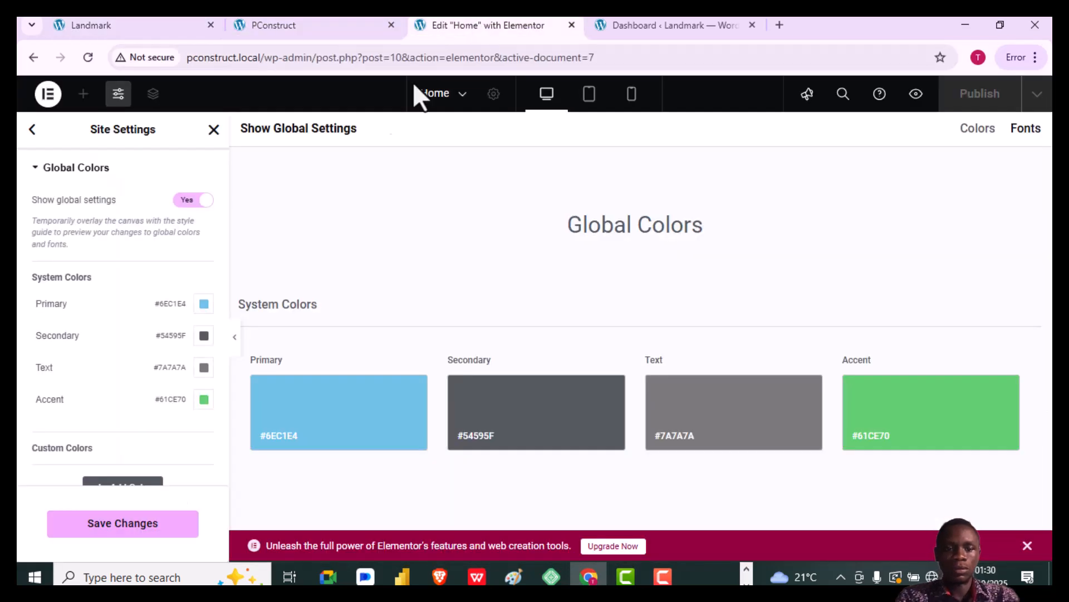
# Set the Primary system color to the near-black shade #191B1B.
pyautogui.click(204, 303)
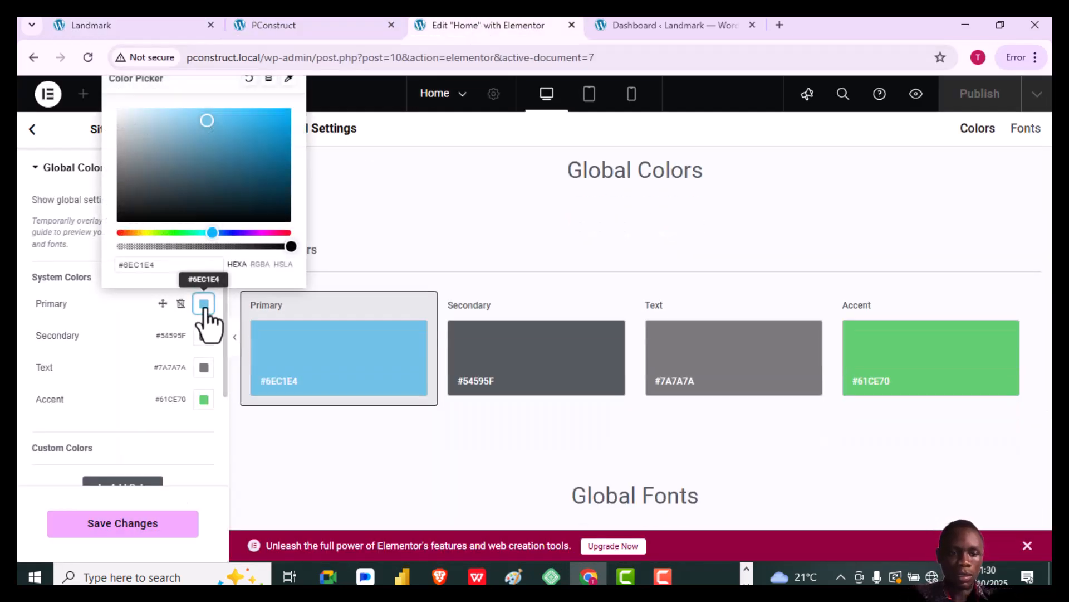
pyautogui.doubleClick(169, 265)
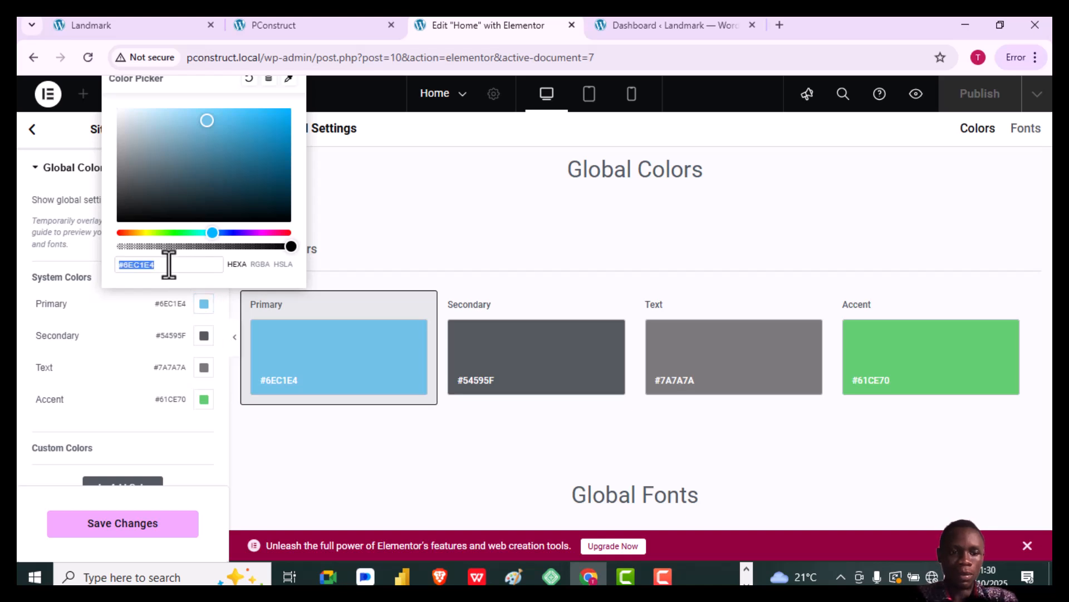
pyautogui.moveTo(207, 121); pyautogui.dragTo(129, 210)
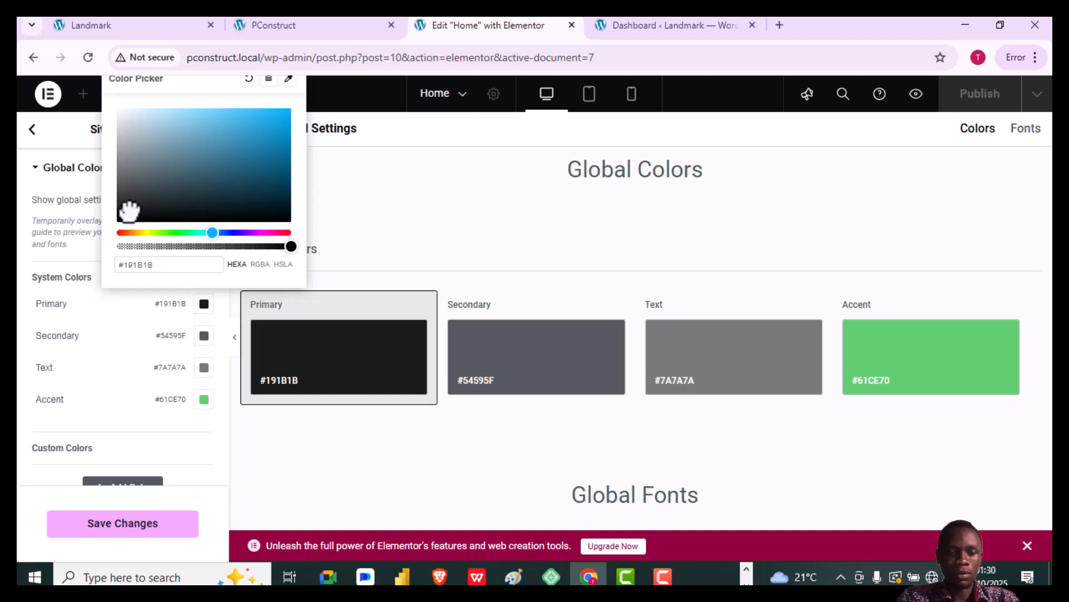
pyautogui.click(115, 310)
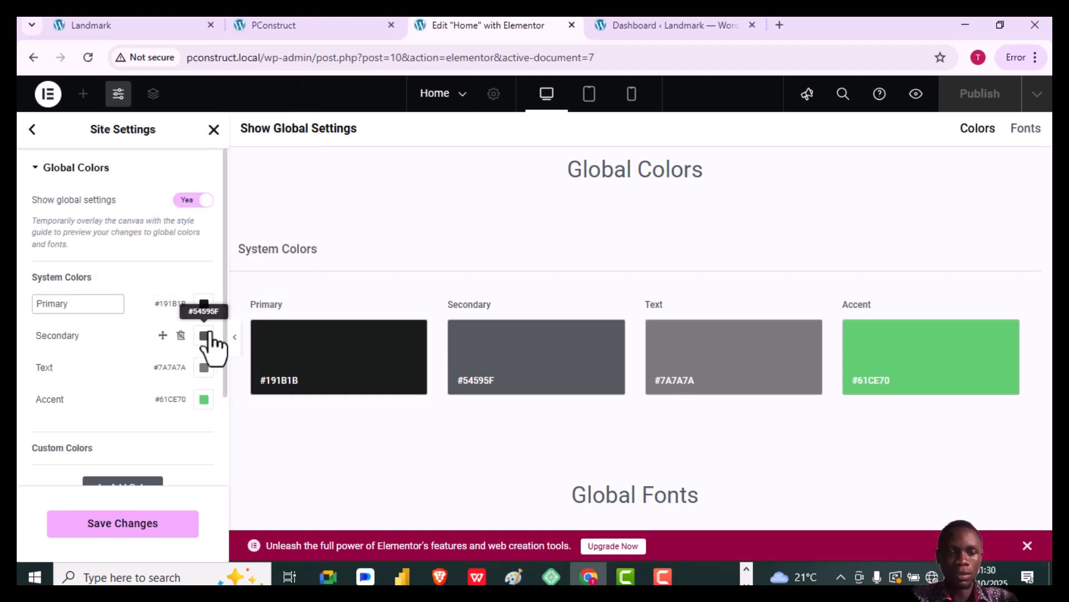
# Set the Secondary system color to the golden brown shade #87703E.
pyautogui.click(198, 337)
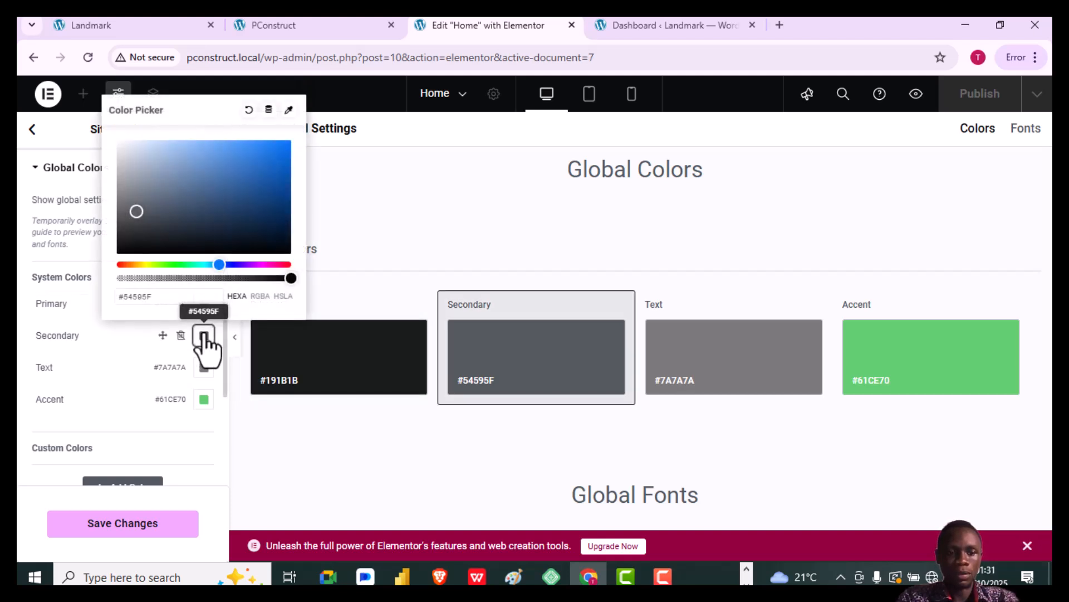
pyautogui.tripleClick(154, 297)
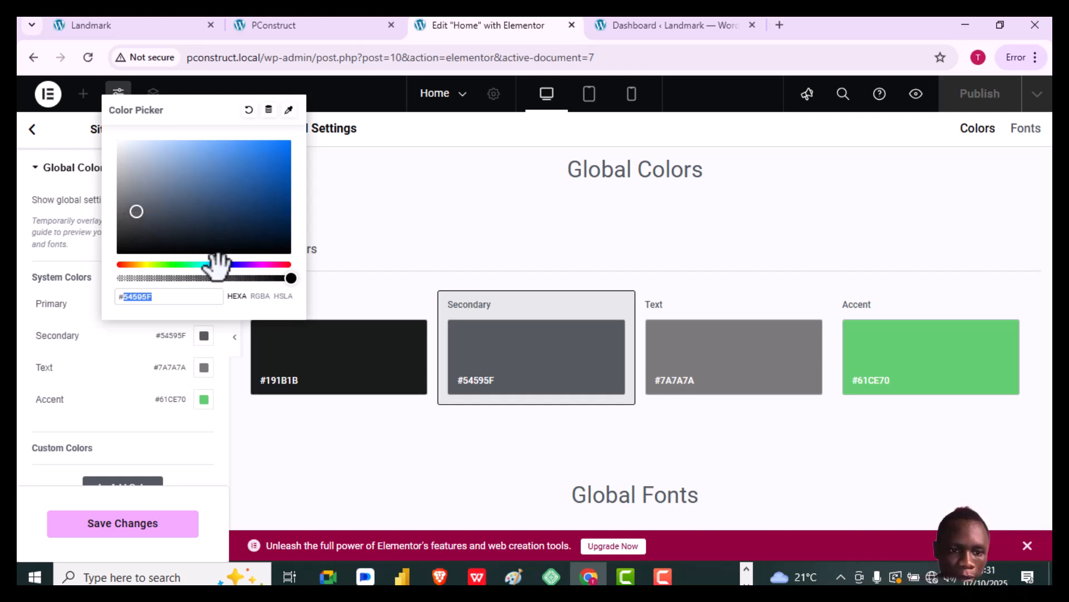
pyautogui.moveTo(228, 265); pyautogui.dragTo(136, 260)
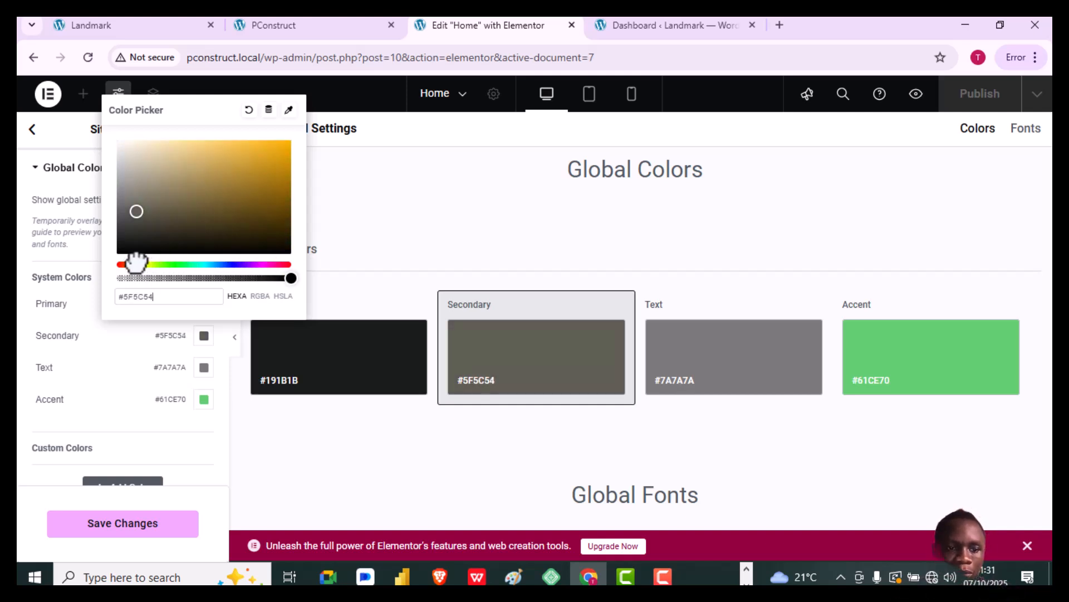
pyautogui.moveTo(139, 215)
pyautogui.mouseDown()
pyautogui.moveTo(277, 219)
pyautogui.moveTo(279, 210)
pyautogui.moveTo(279, 186)
pyautogui.moveTo(219, 213)
pyautogui.moveTo(206, 207)
pyautogui.moveTo(210, 195)
pyautogui.mouseUp()
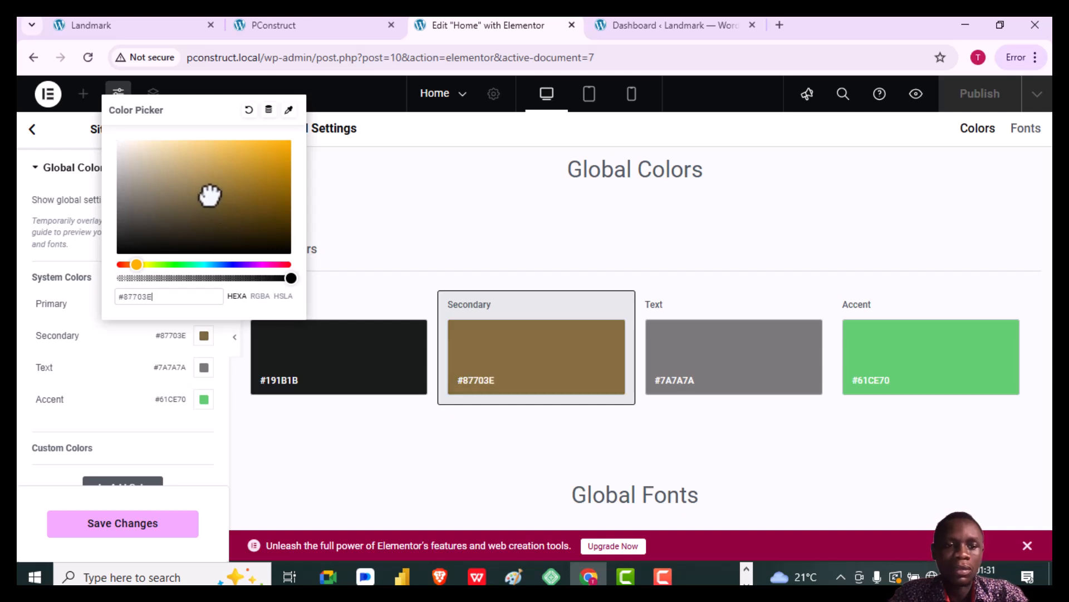
pyautogui.click(131, 372)
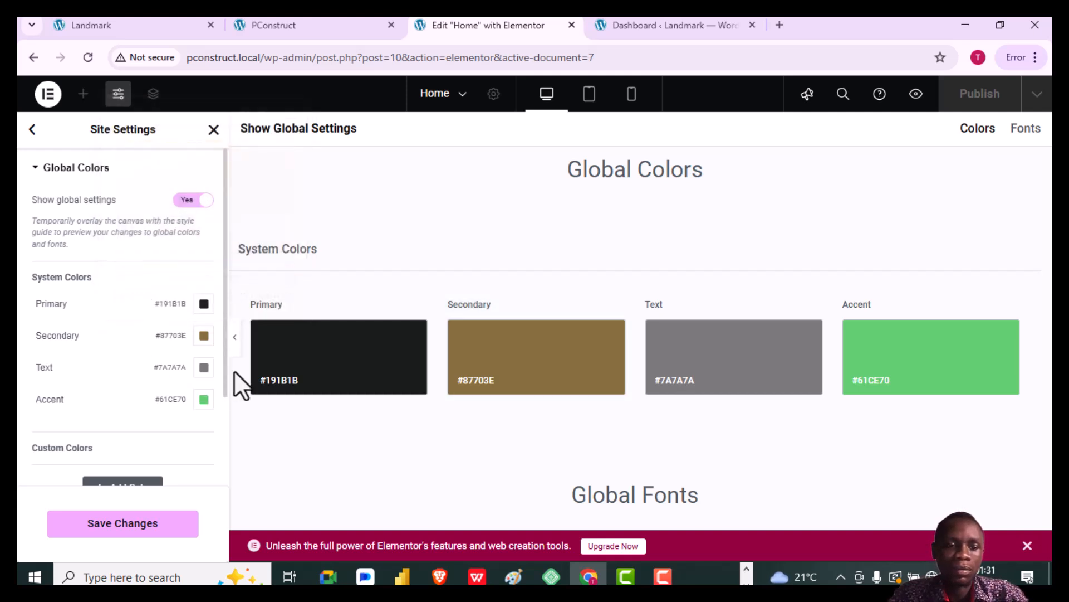
# Set the Accent system color to the dark grey shade #272525.
pyautogui.click(204, 399)
pyautogui.click(152, 360)
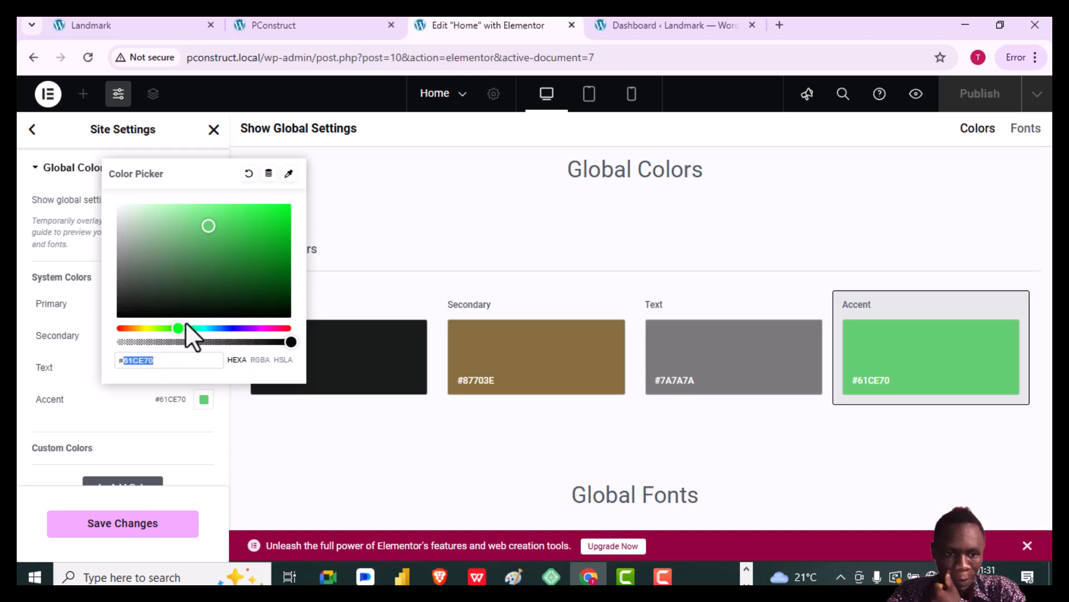
pyautogui.moveTo(146, 304)
pyautogui.mouseDown()
pyautogui.moveTo(134, 309)
pyautogui.moveTo(128, 297)
pyautogui.mouseUp()
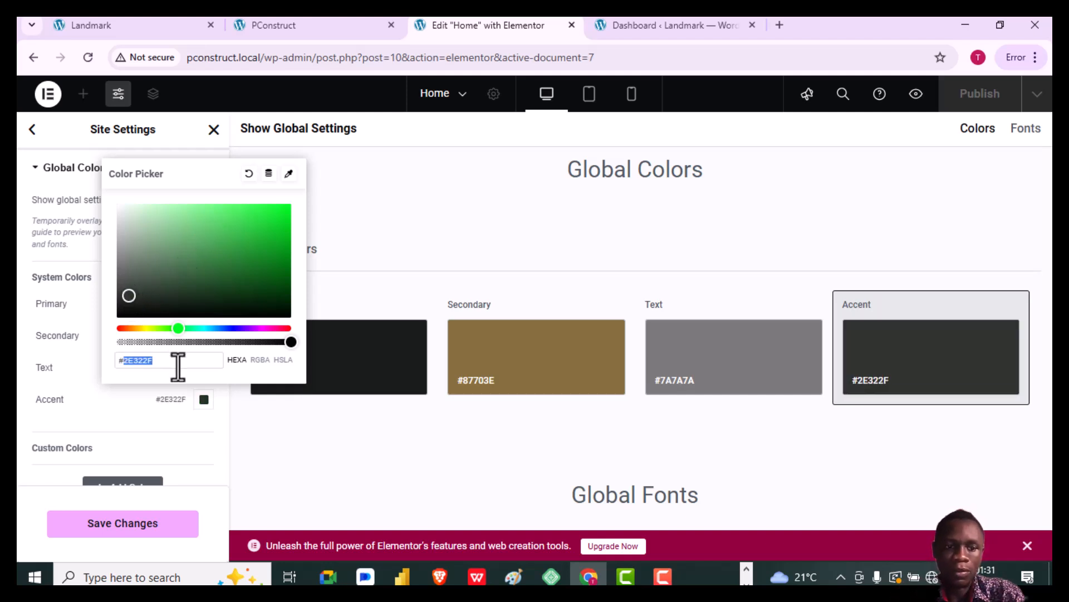
pyautogui.click(177, 366)
pyautogui.write('#00')
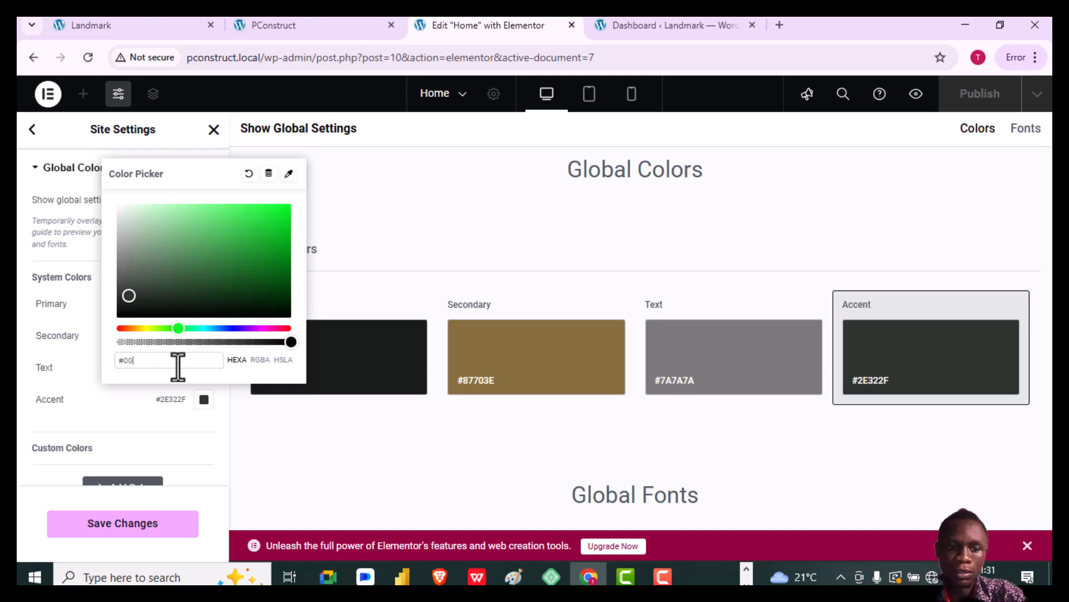
pyautogui.write('0000')
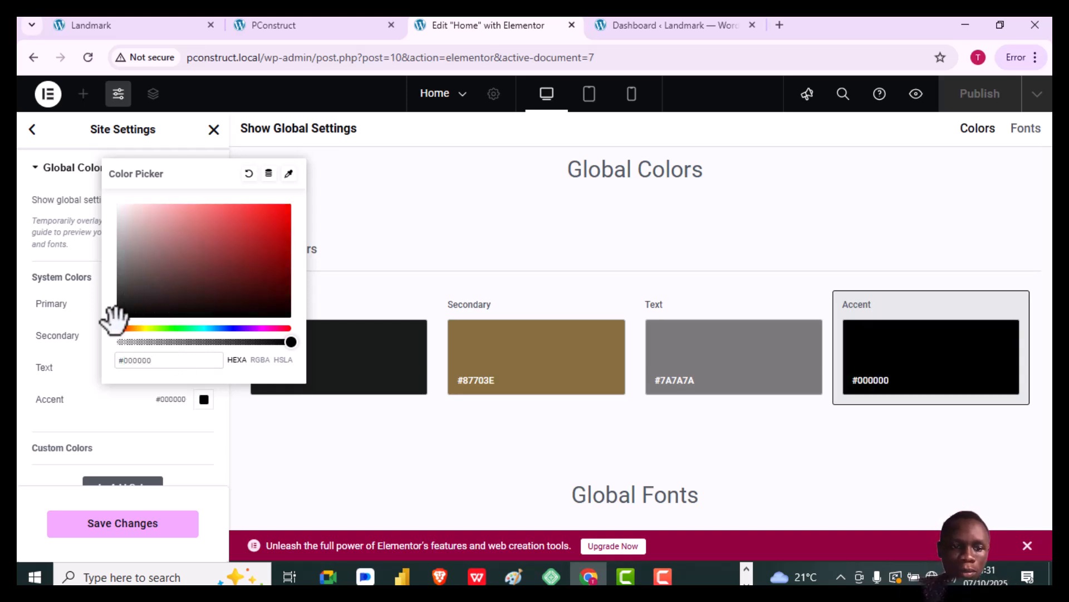
pyautogui.click(121, 315)
pyautogui.moveTo(120, 315); pyautogui.dragTo(129, 300)
pyautogui.click(128, 430)
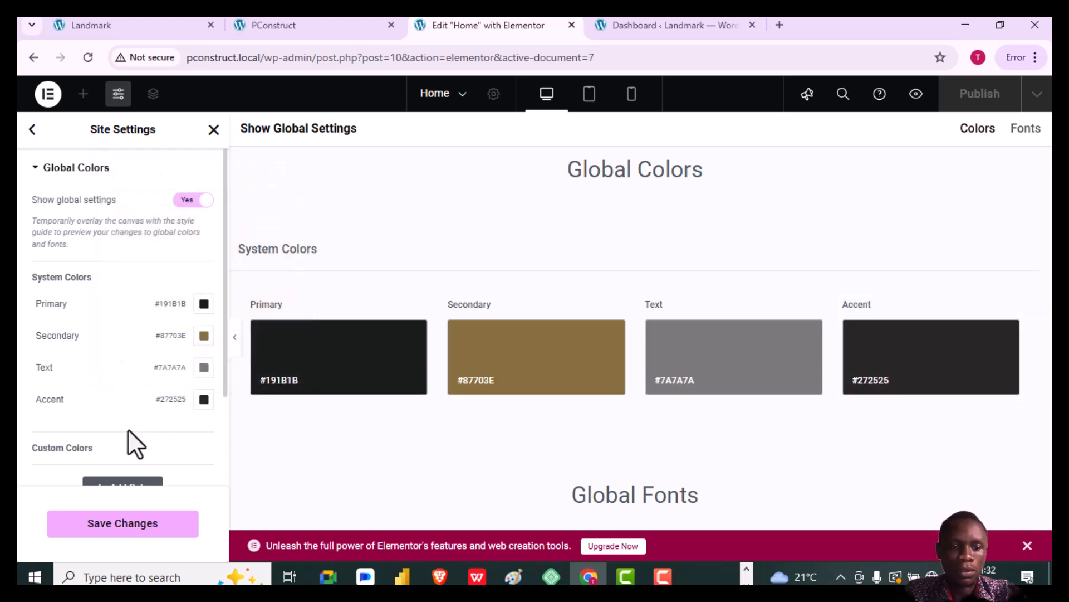
# Review the system and custom color lists and save the global color changes.
pyautogui.scroll(-2, 129, 440)
pyautogui.scroll(2, 143, 422)
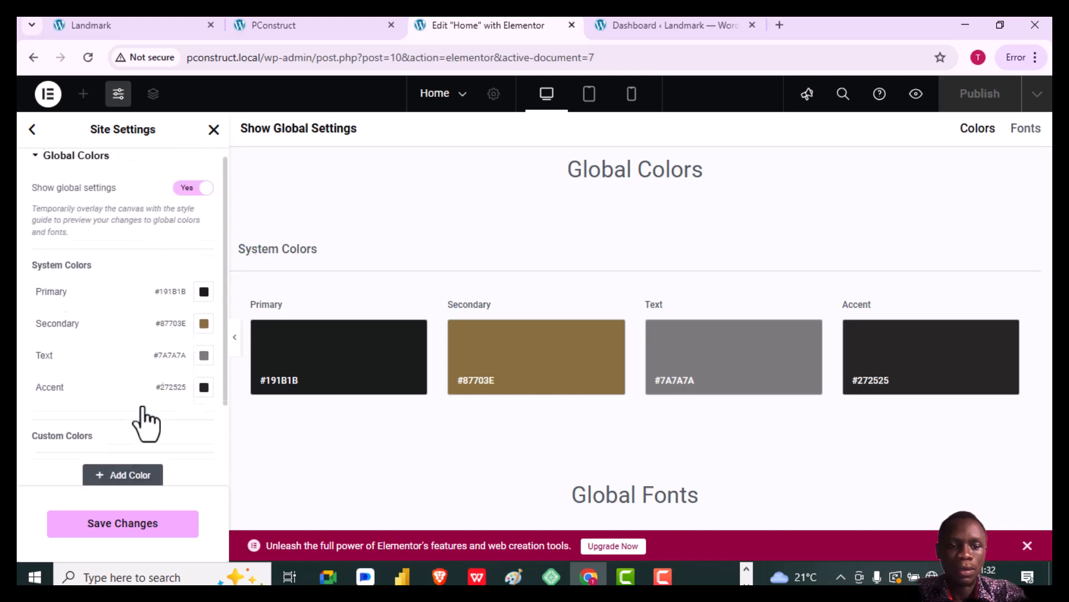
pyautogui.scroll(-2, 143, 422)
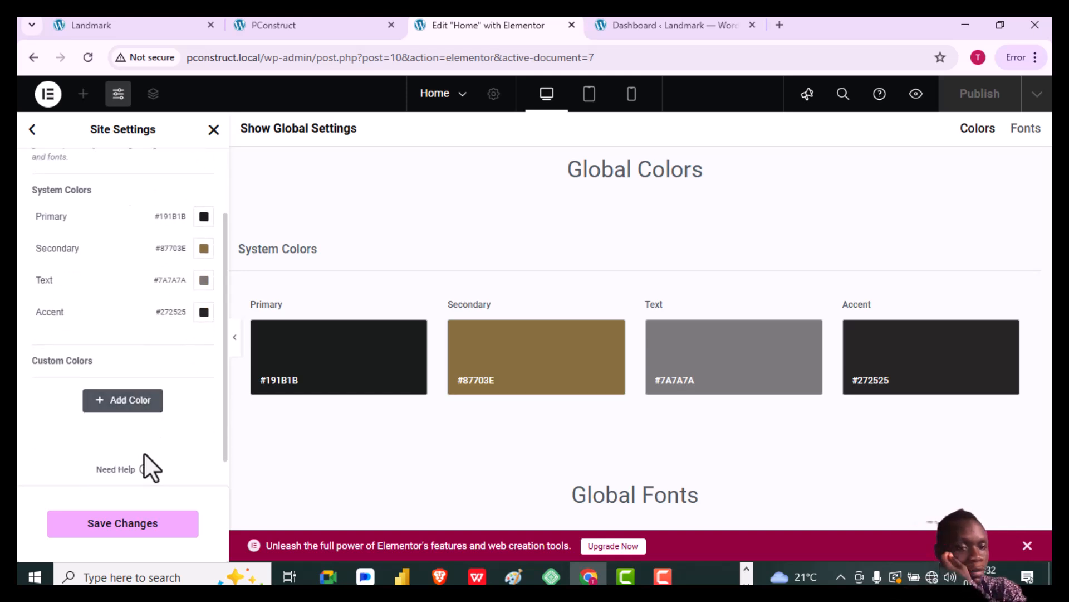
pyautogui.click(137, 526)
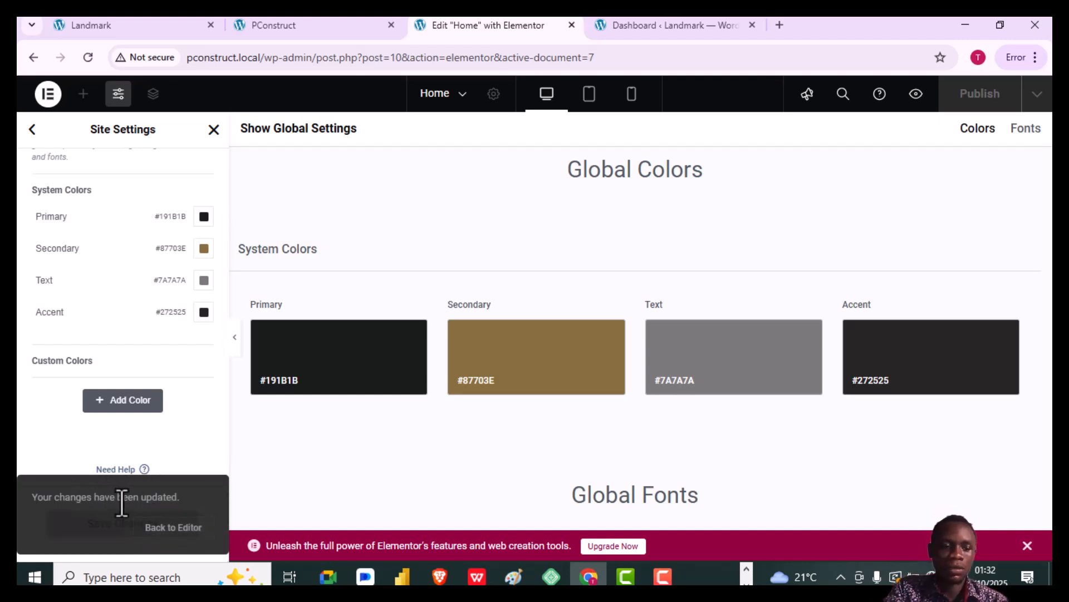
# Leave Global Colors and open the Global Fonts section of Site Settings.
pyautogui.scroll(1, 92, 357)
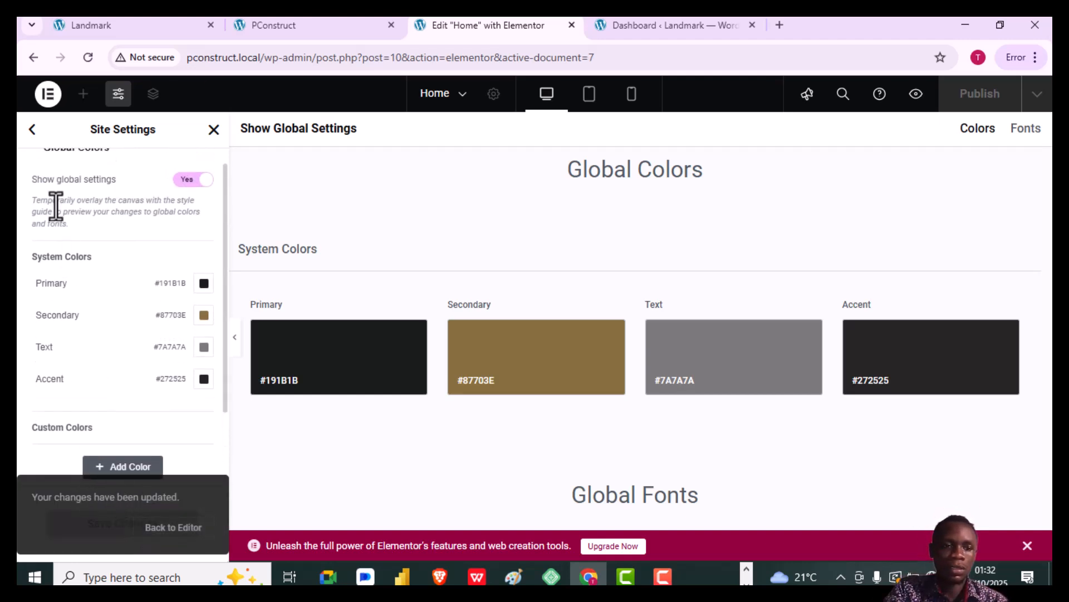
pyautogui.click(33, 131)
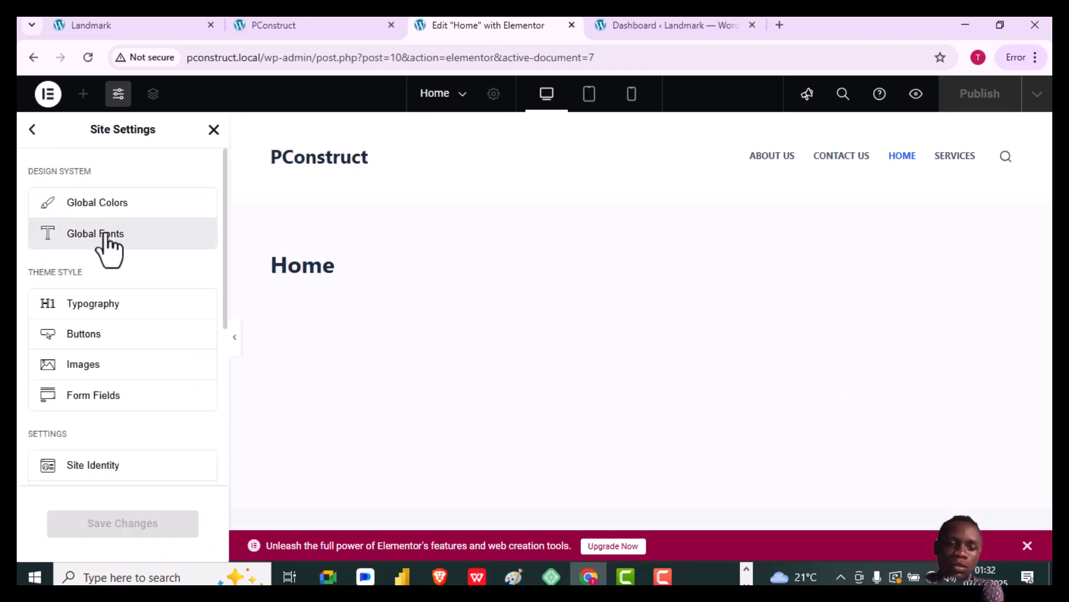
pyautogui.click(106, 237)
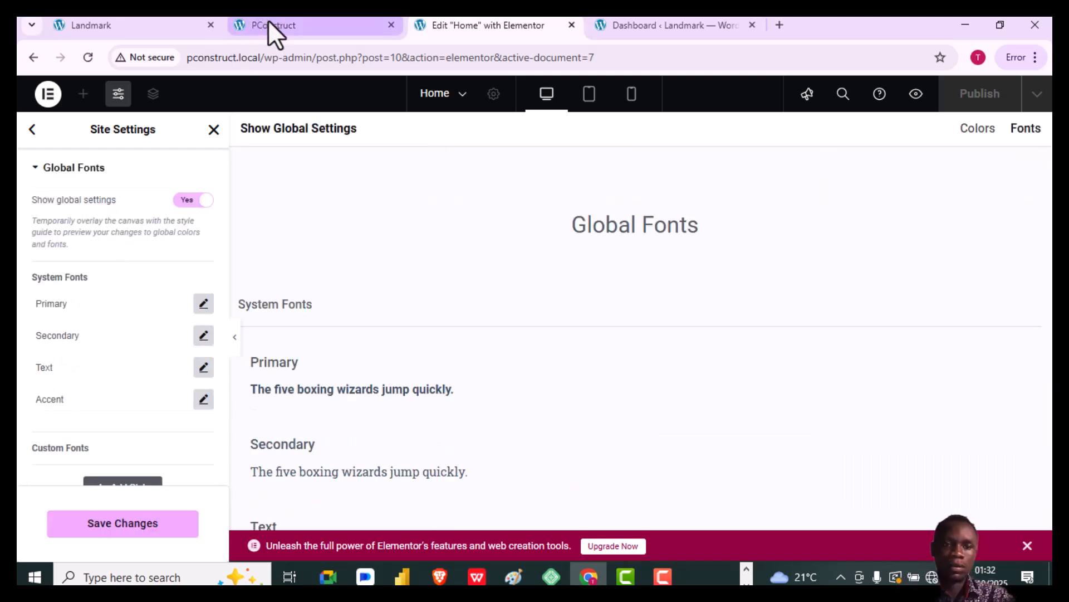
# Switch to the Landmark homepage and examine the fonts of its hero heading, paragraph and buttons.
pyautogui.click(161, 25)
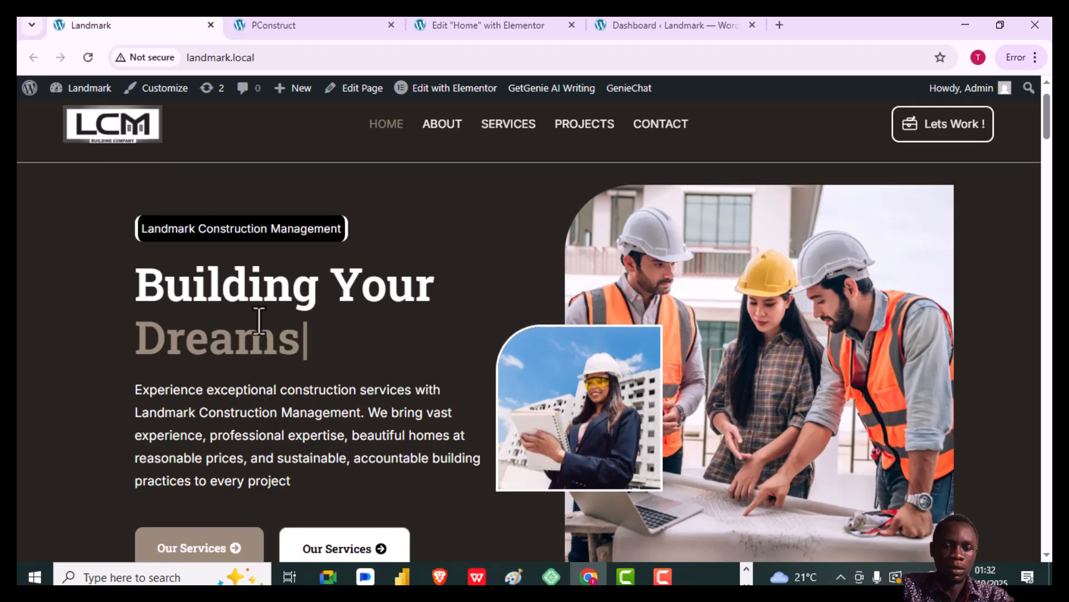
pyautogui.scroll(-1, 207, 305)
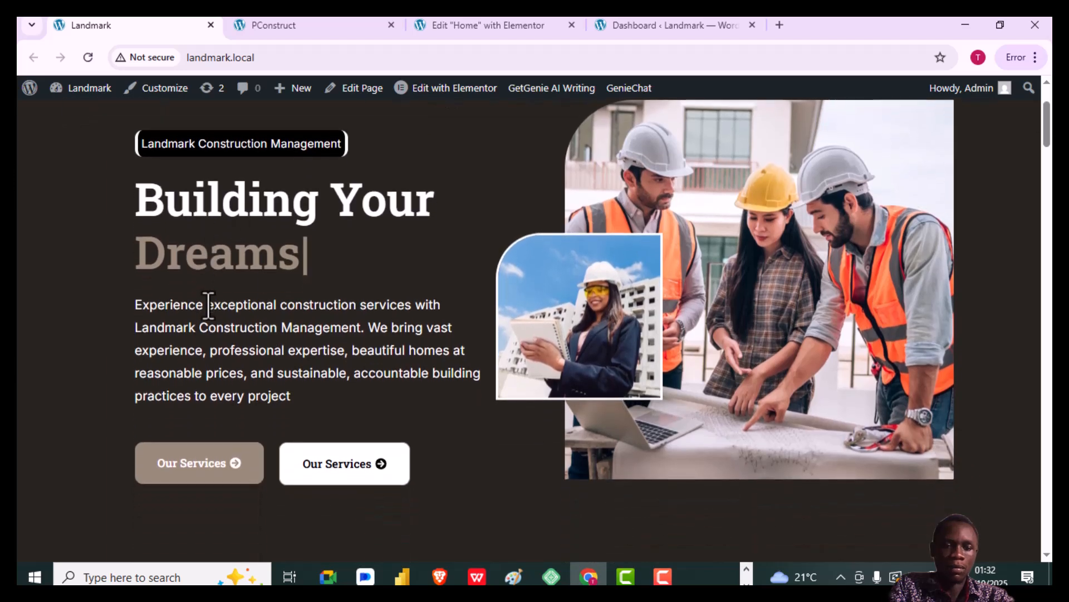
pyautogui.scroll(1, 207, 305)
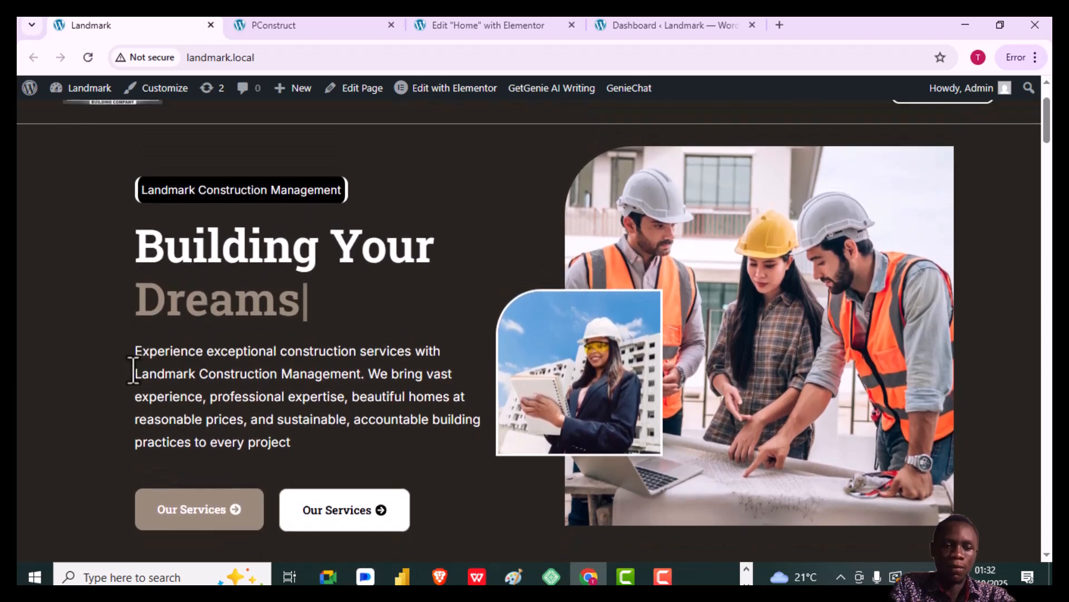
# Check the fonts of Landmark's feature cards, close the PConstruct blog page and return to the Home page in the Elementor editor.
pyautogui.scroll(1, 137, 328)
pyautogui.scroll(-5, 138, 325)
pyautogui.scroll(-3, 138, 326)
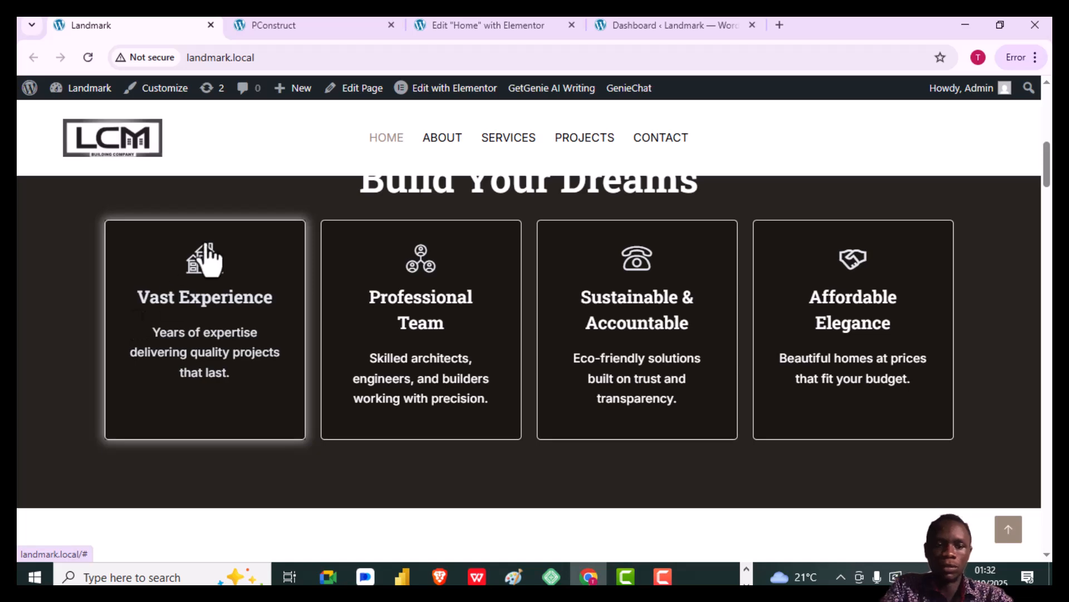
pyautogui.scroll(5, 208, 256)
pyautogui.click(279, 14)
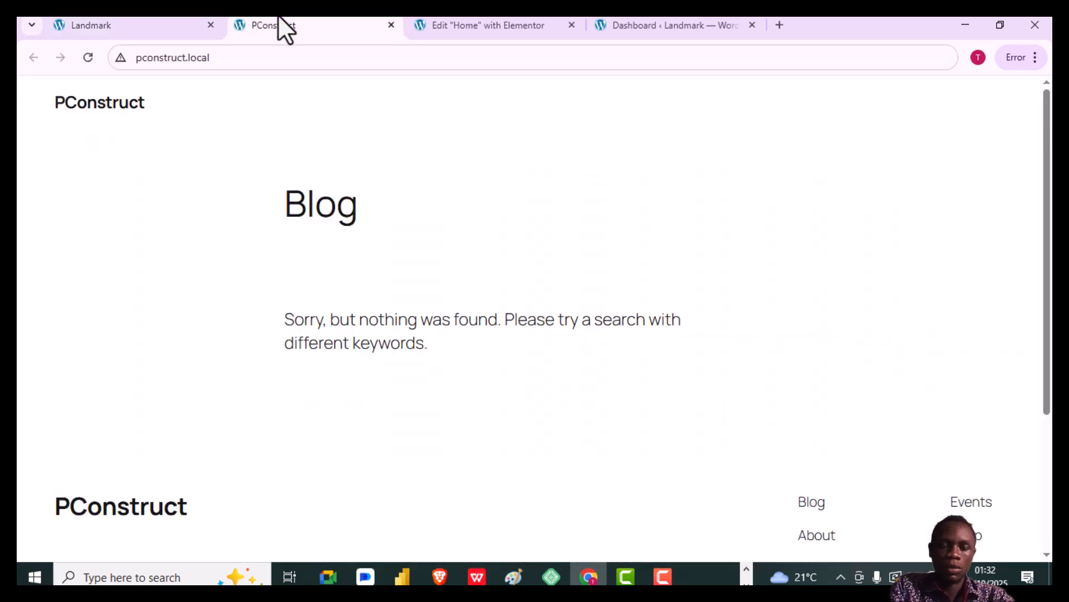
pyautogui.click(423, 23)
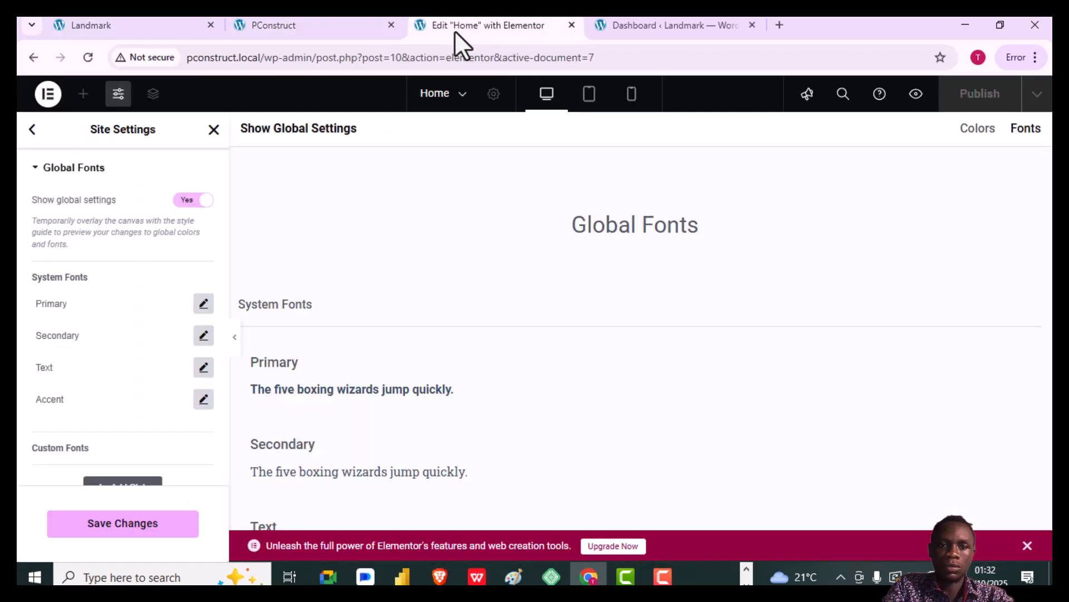
pyautogui.click(391, 25)
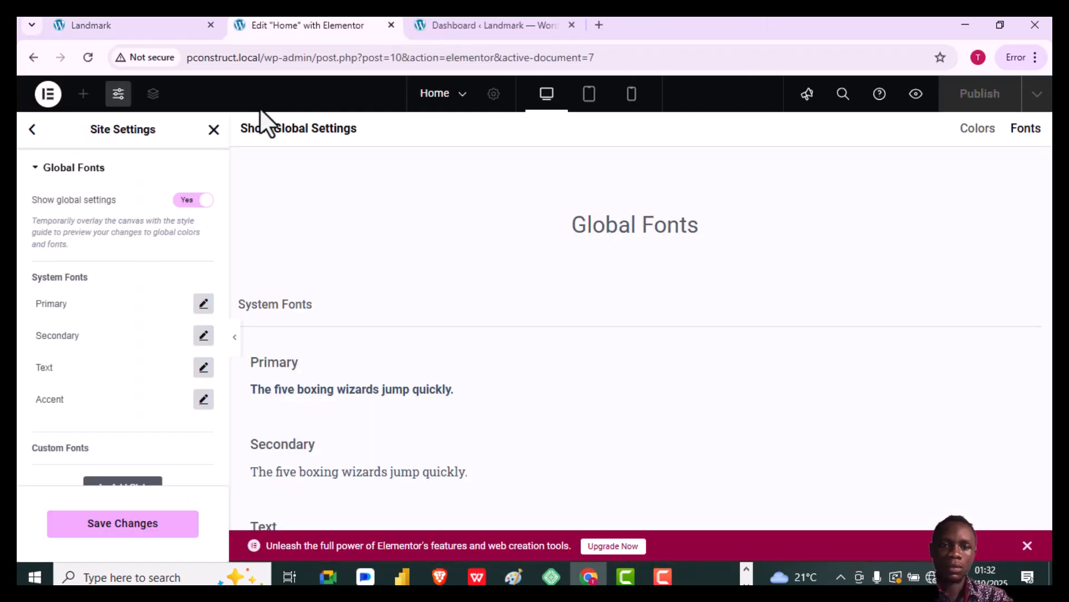
# Set the font family of the Primary system font to Poppins.
pyautogui.click(204, 304)
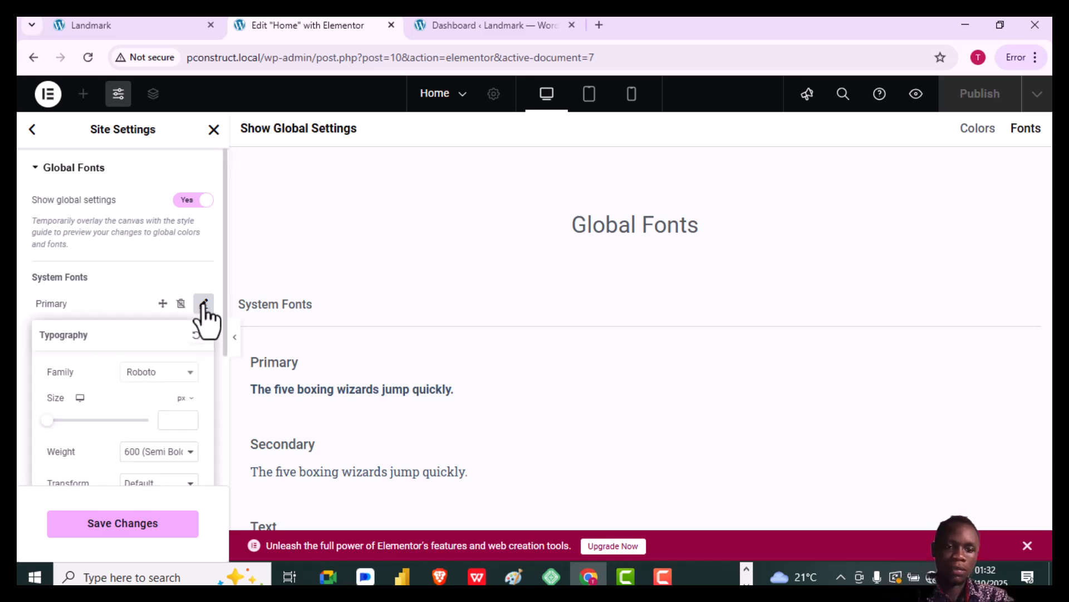
pyautogui.click(174, 372)
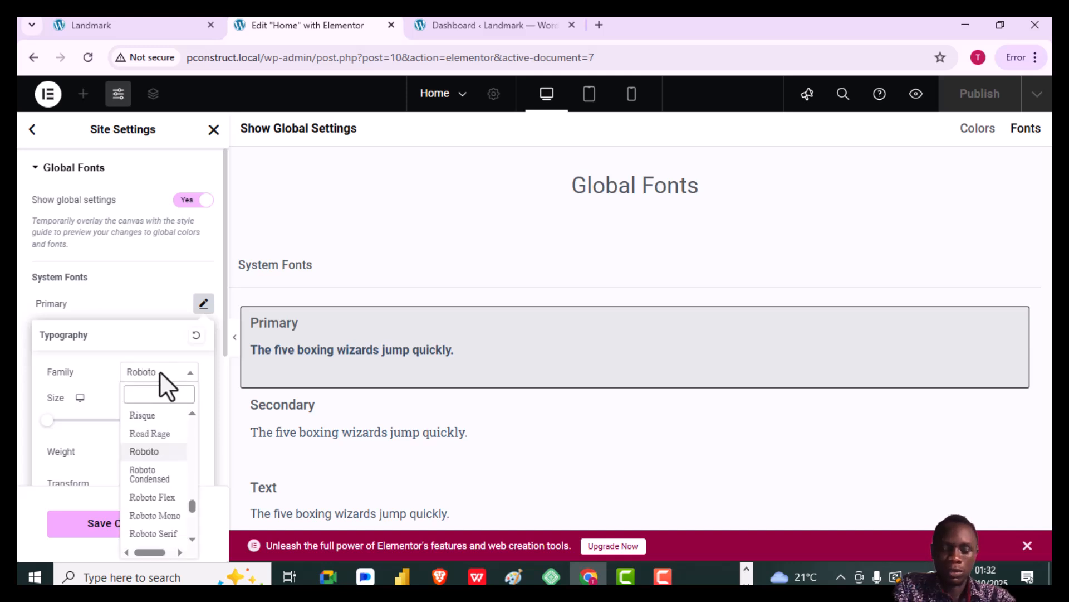
pyautogui.write('po')
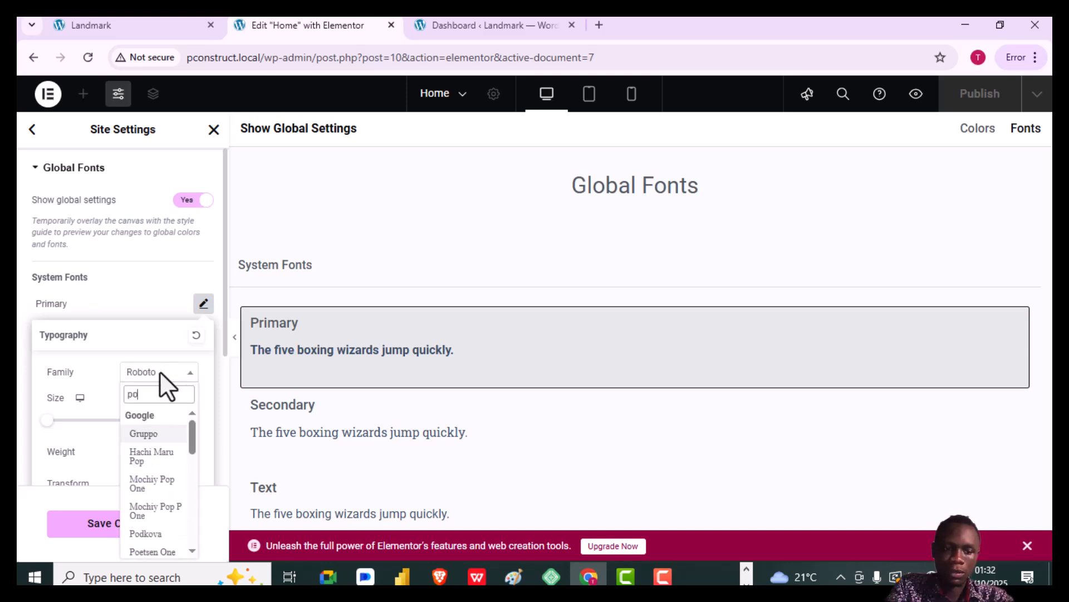
pyautogui.write('pp')
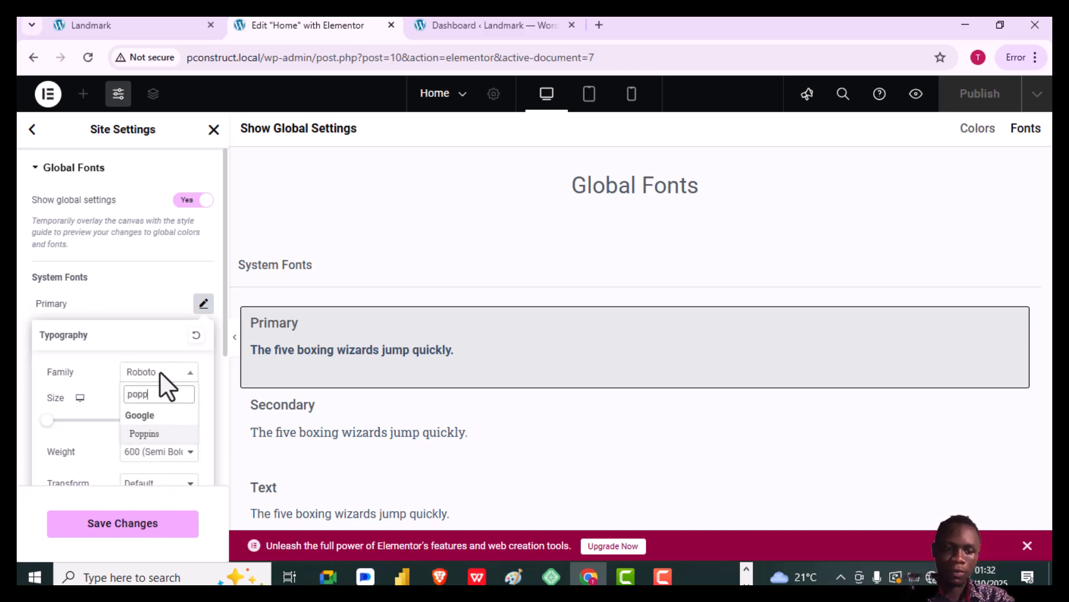
pyautogui.click(145, 434)
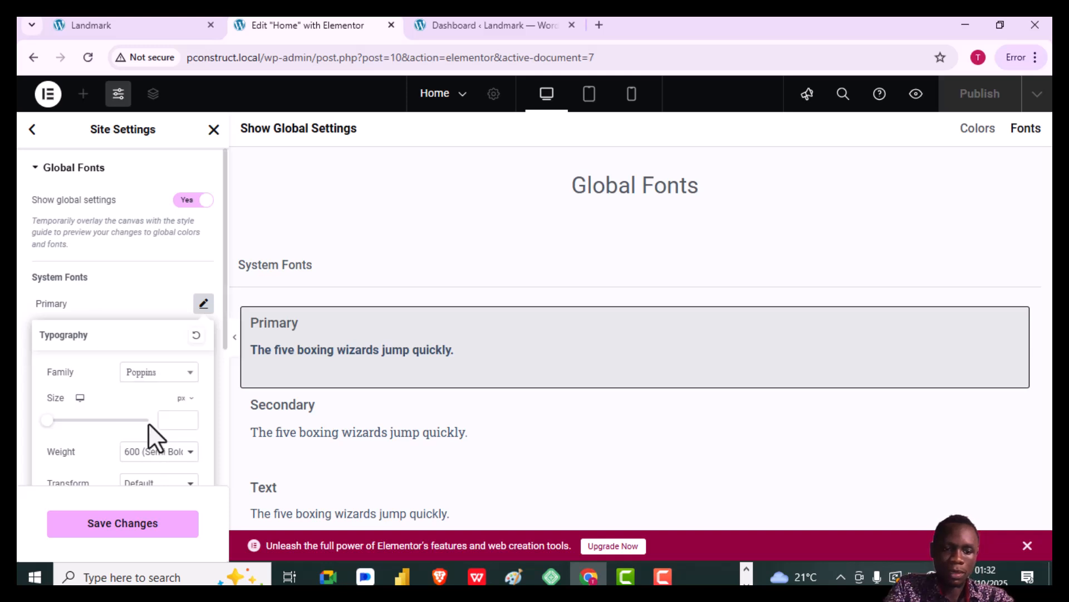
pyautogui.click(133, 304)
# Change the Secondary system font's family to Poppins.
pyautogui.click(205, 338)
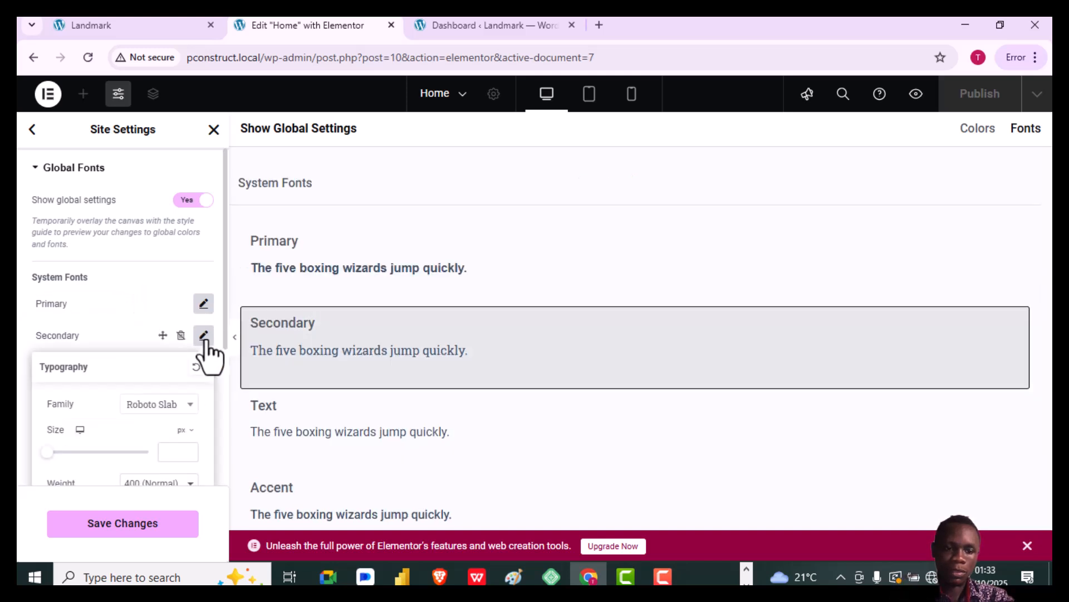
pyautogui.click(156, 406)
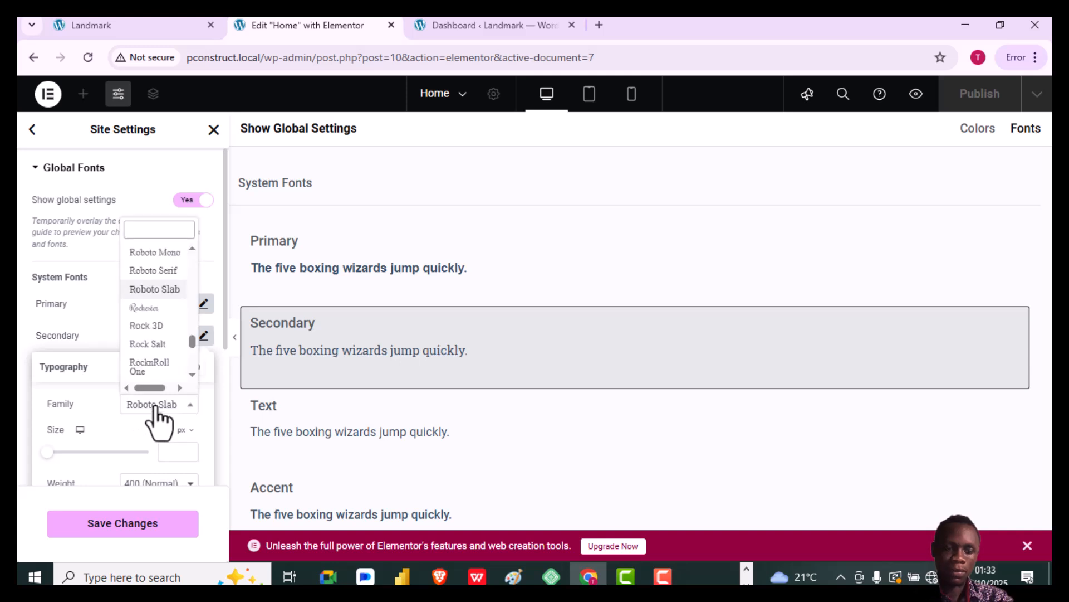
pyautogui.write('poppins')
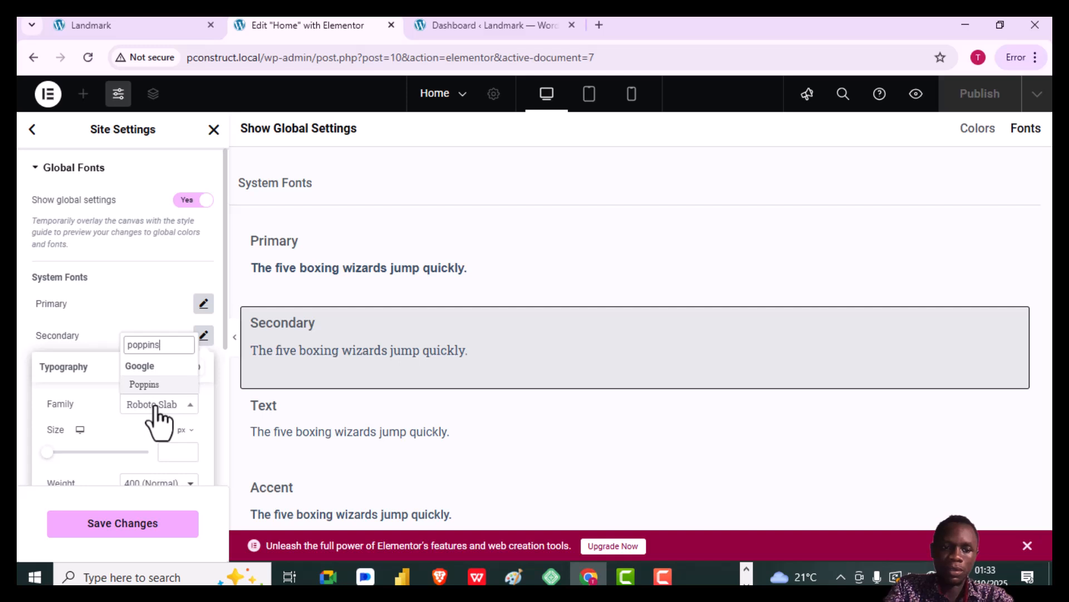
pyautogui.click(151, 385)
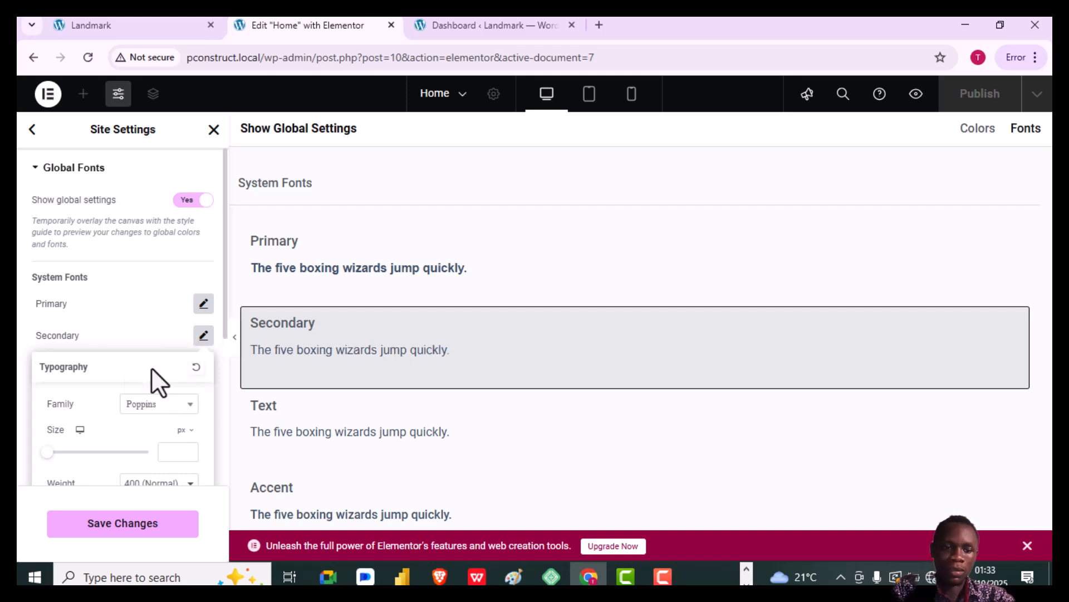
pyautogui.click(149, 262)
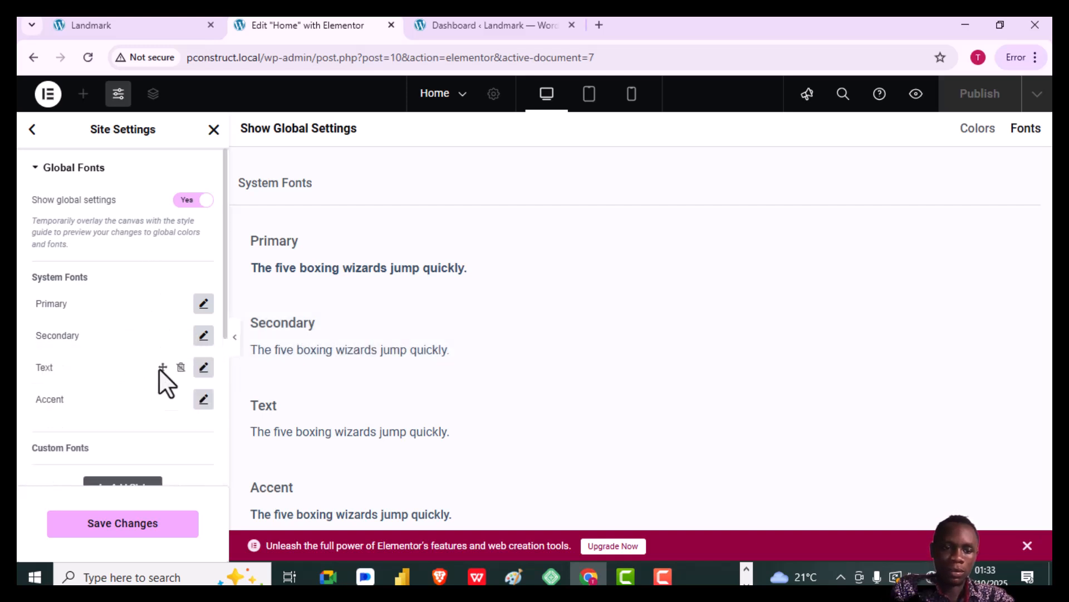
# Set the font family of the Text system font to Kanit.
pyautogui.click(203, 367)
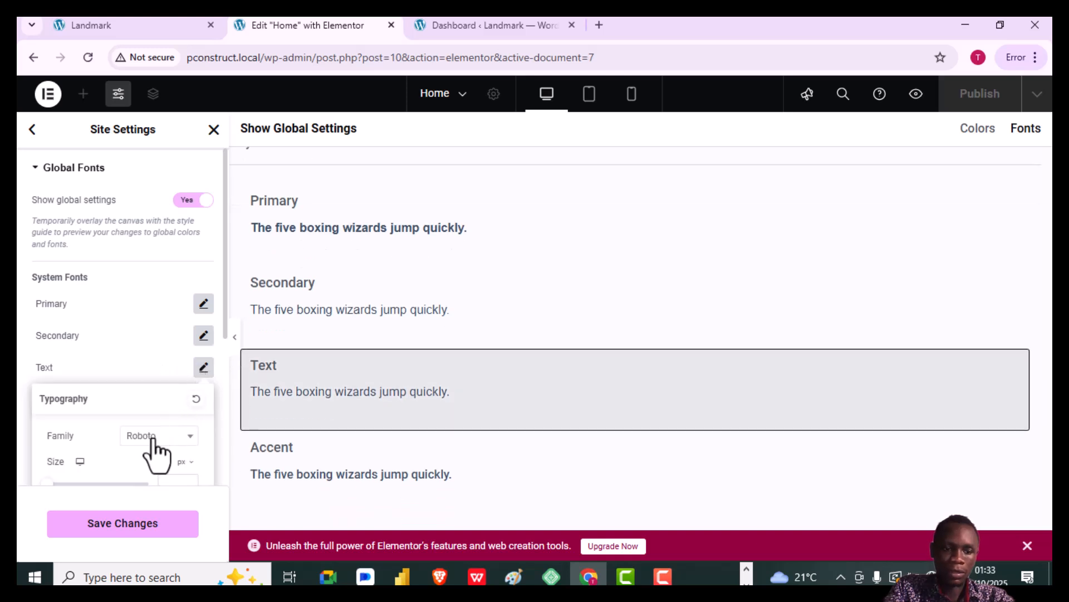
pyautogui.click(151, 434)
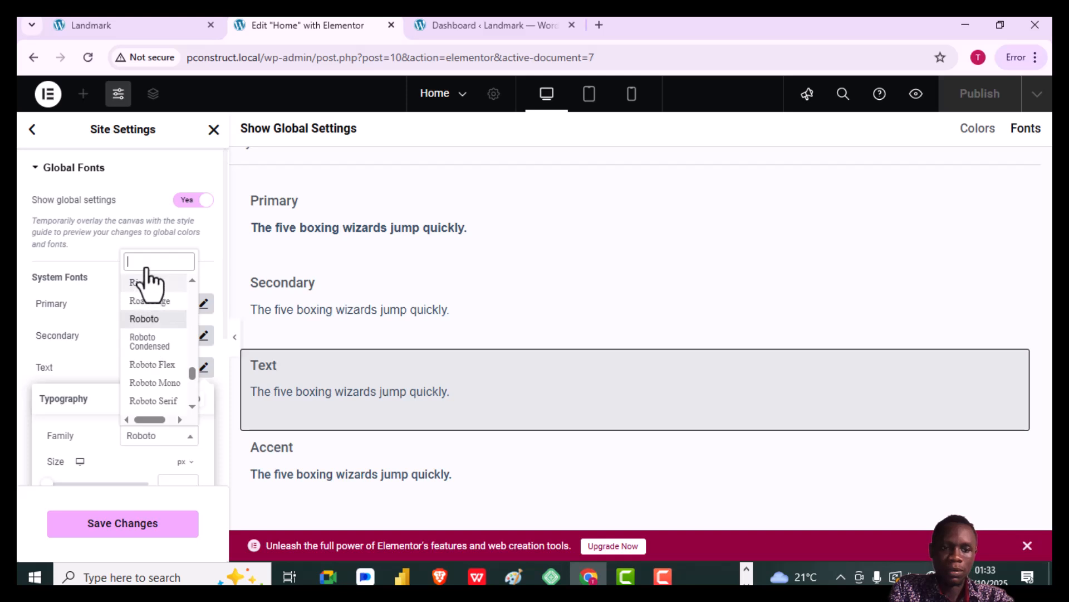
pyautogui.write('kan')
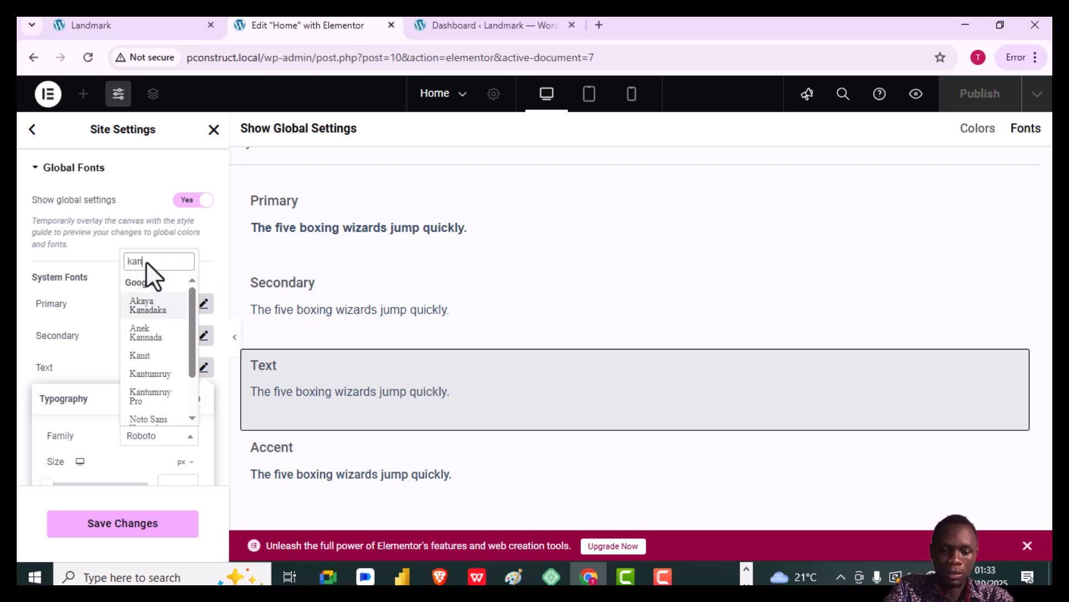
pyautogui.write('it')
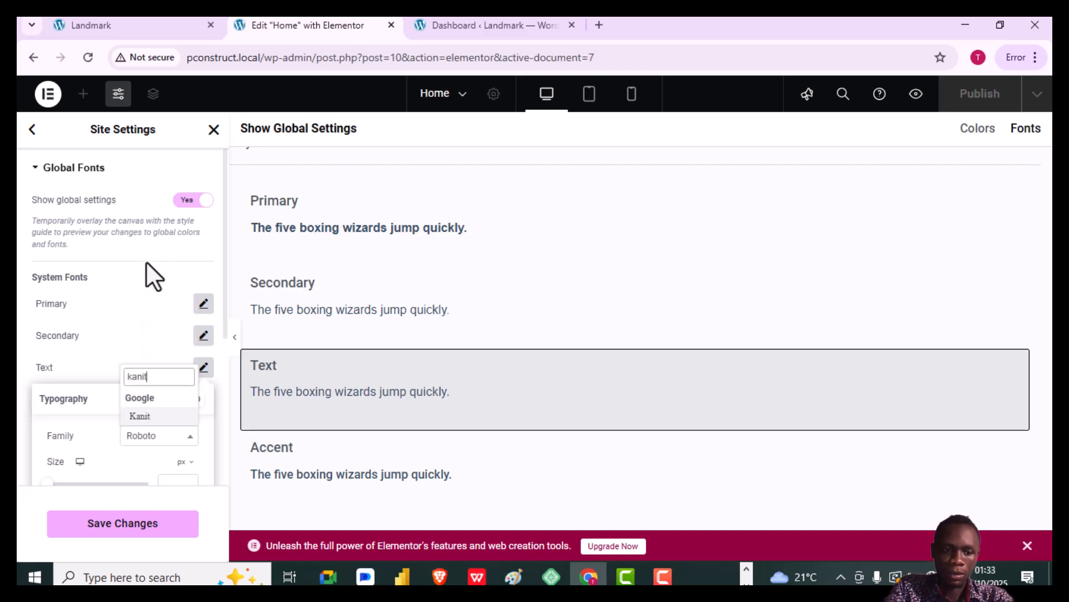
pyautogui.click(139, 416)
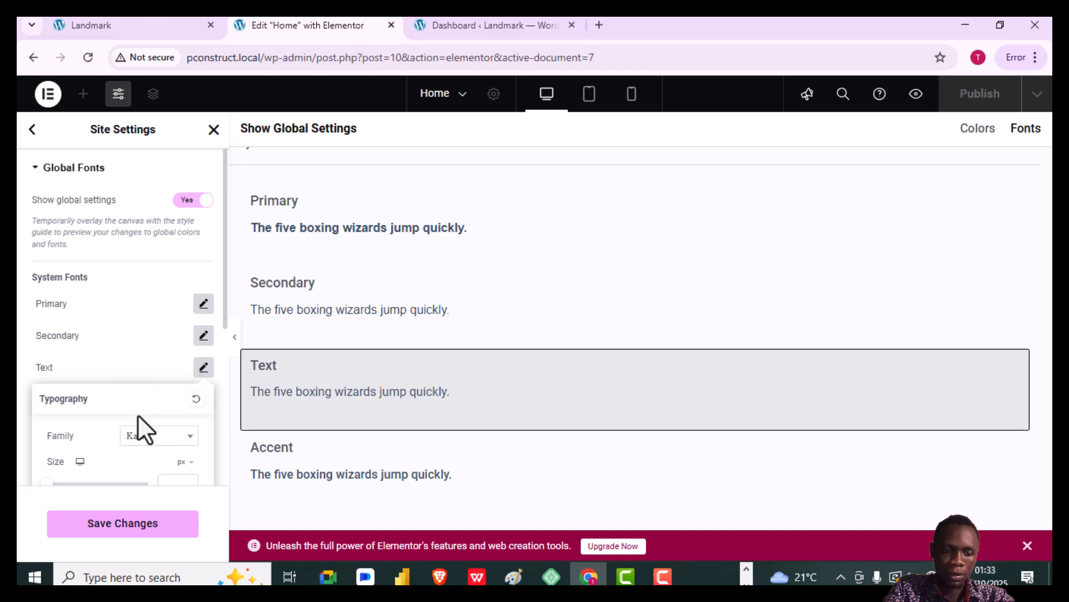
pyautogui.click(156, 264)
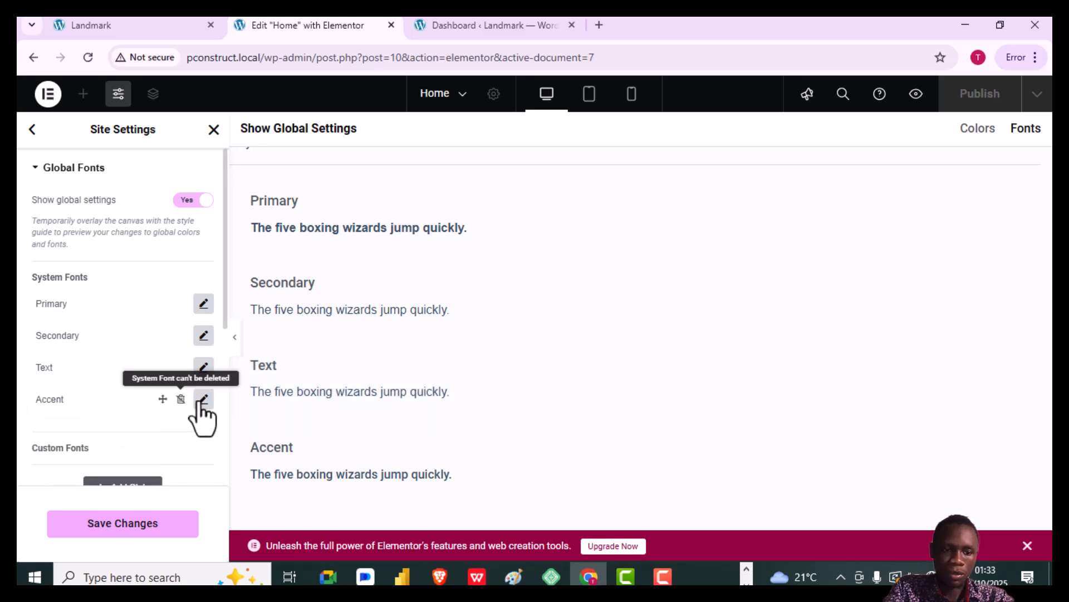
# Set the Accent system font's family to Poppins and save the global font changes.
pyautogui.click(203, 400)
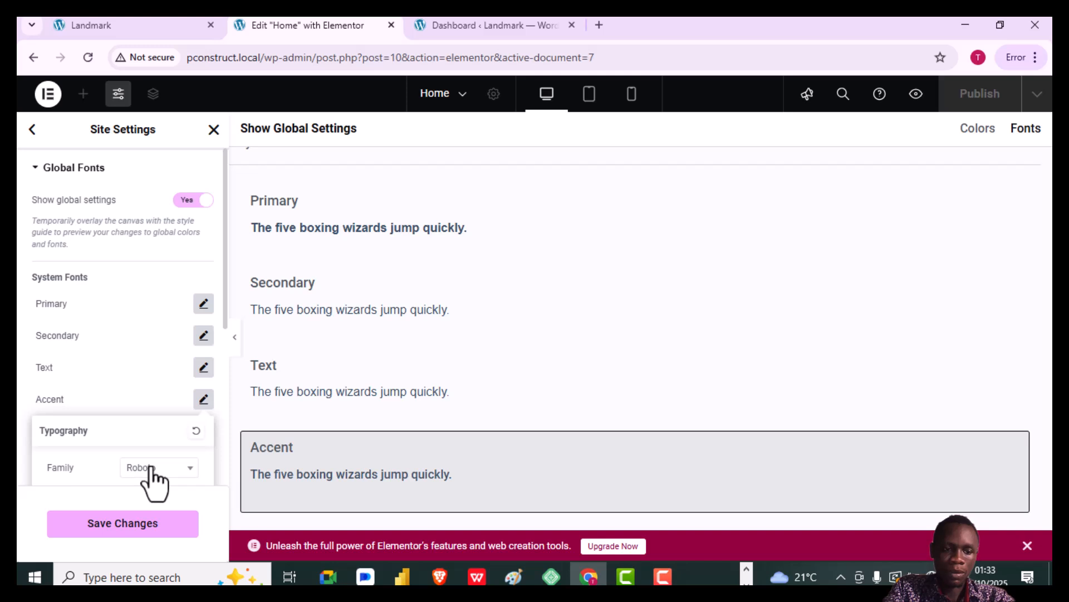
pyautogui.click(151, 467)
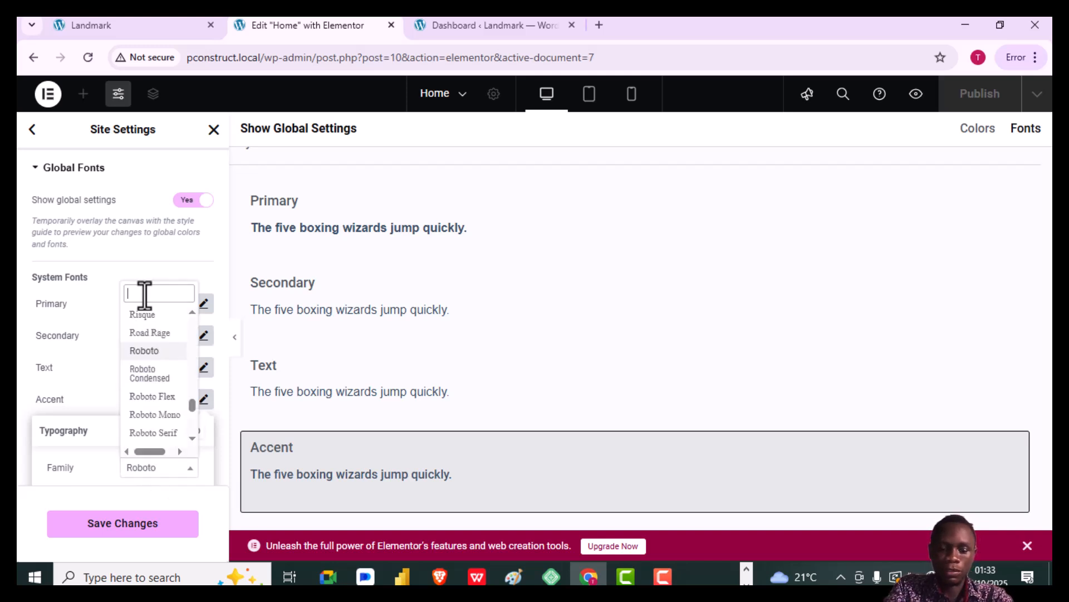
pyautogui.write('Poppin')
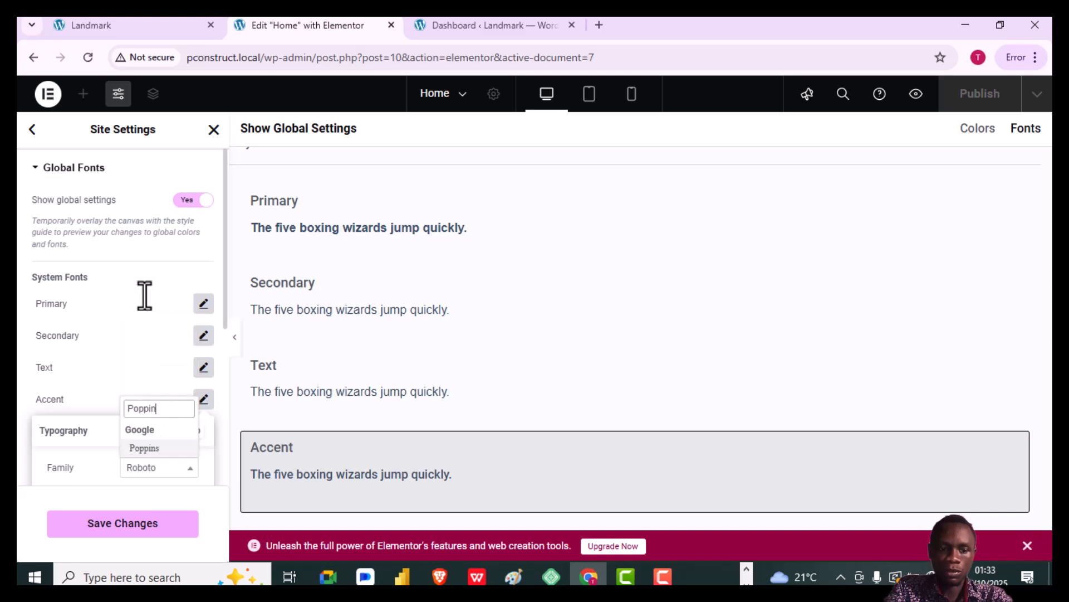
pyautogui.click(146, 449)
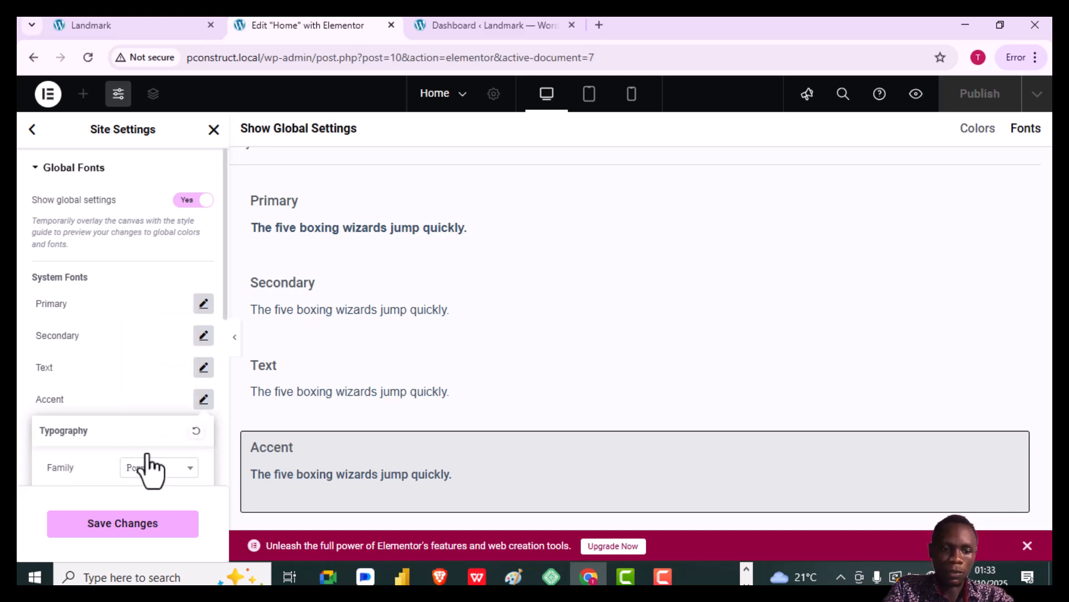
pyautogui.scroll(-2, 147, 468)
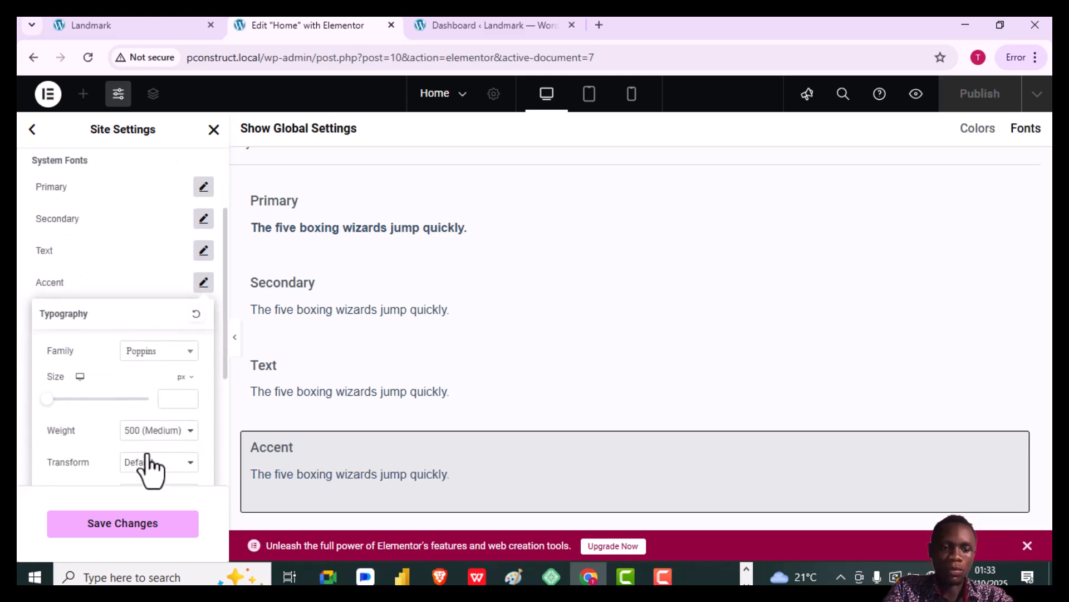
pyautogui.click(137, 235)
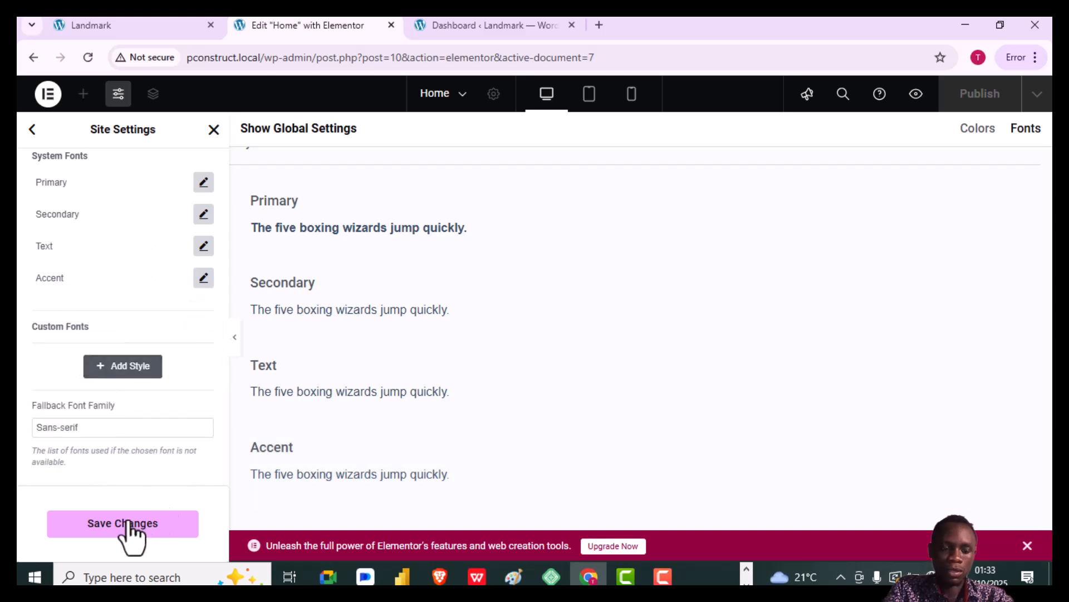
pyautogui.click(127, 523)
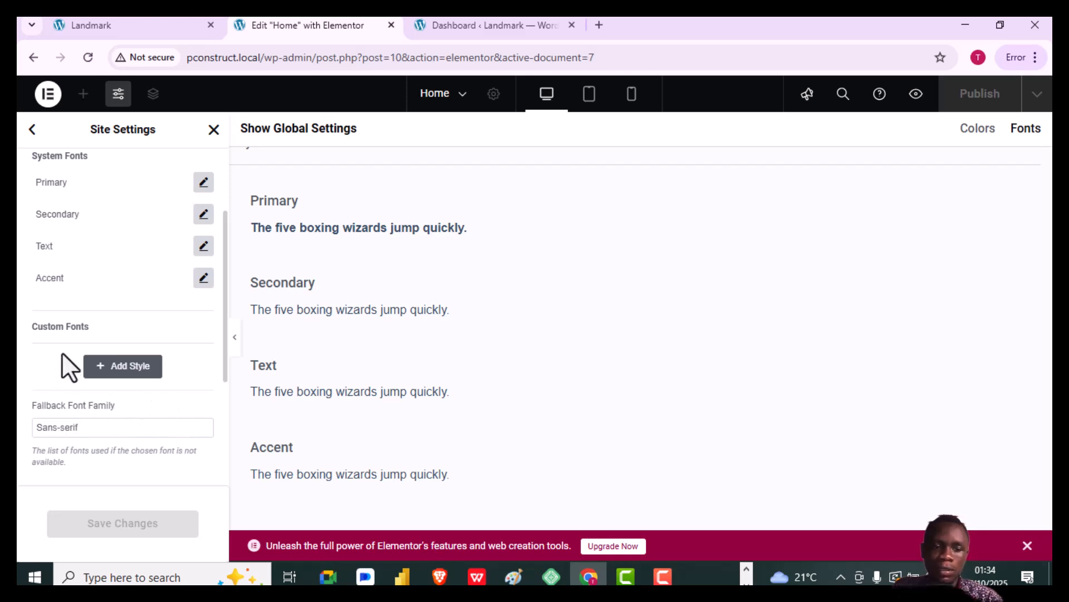
# Leave Global Fonts for the site's Layout settings and set the desktop content width to 1200 px.
pyautogui.scroll(2, 62, 356)
pyautogui.scroll(1, 62, 352)
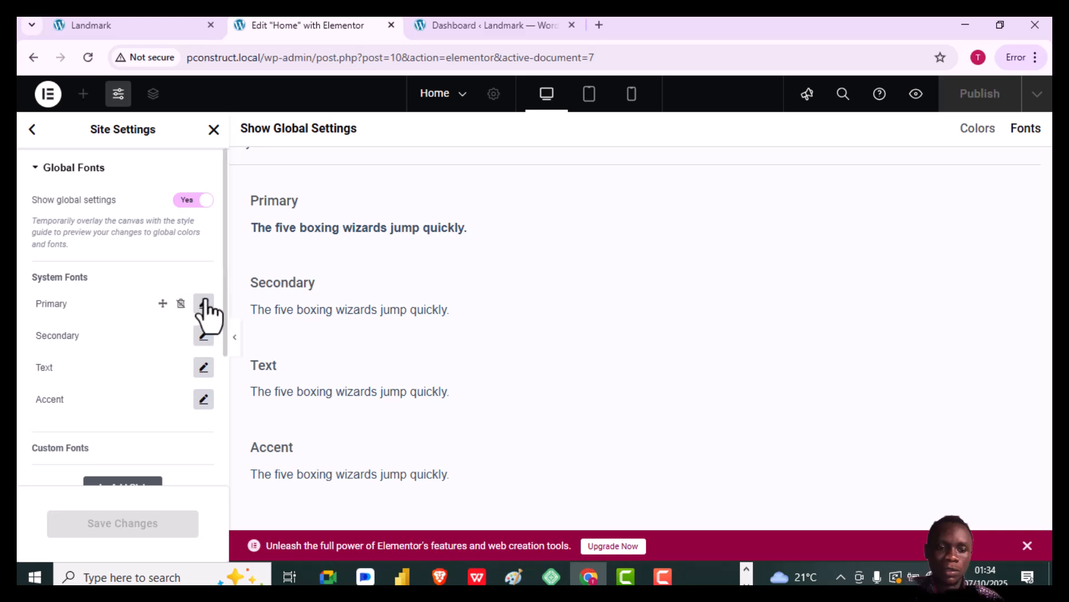
pyautogui.scroll(-2, 91, 355)
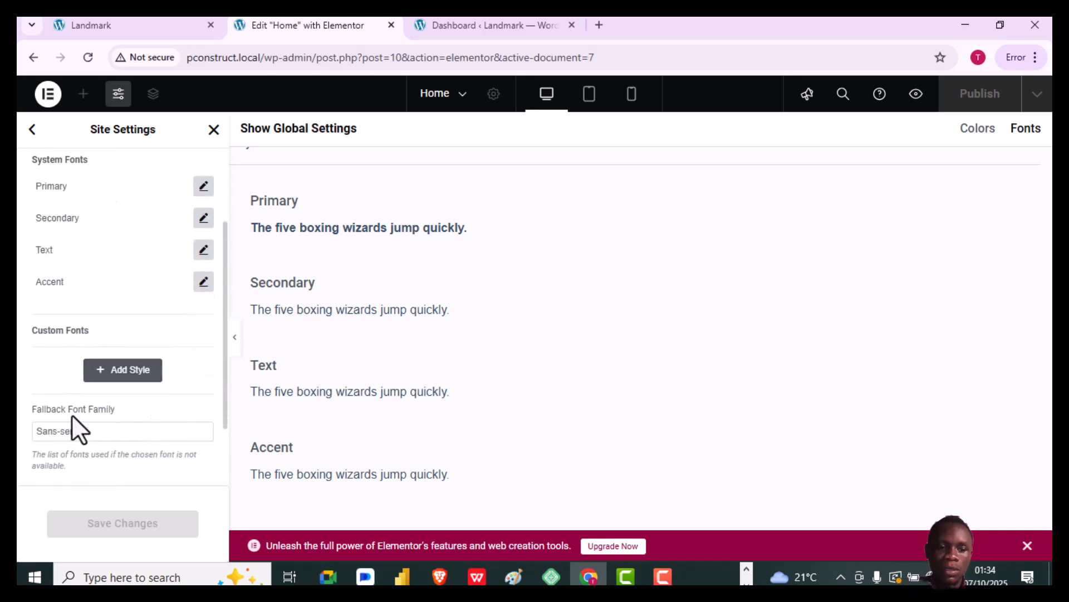
pyautogui.scroll(2, 85, 431)
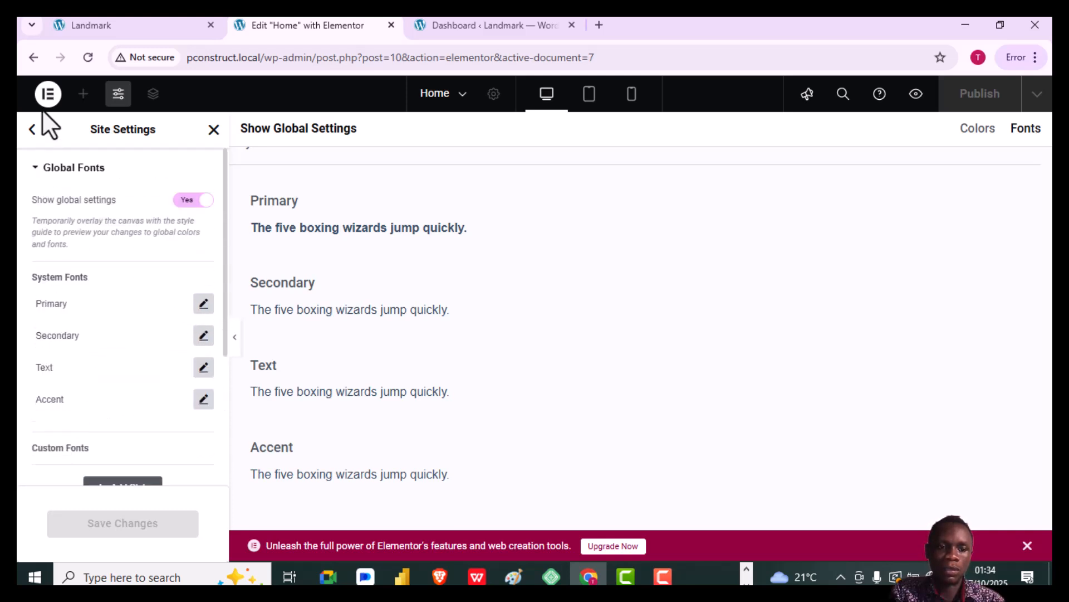
pyautogui.click(31, 134)
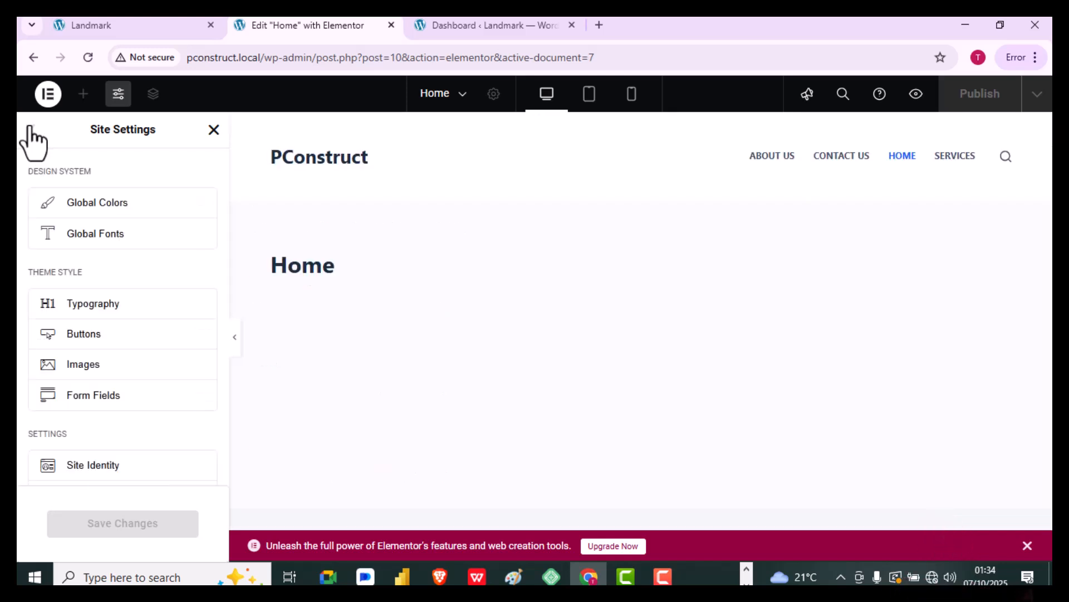
pyautogui.scroll(-4, 100, 332)
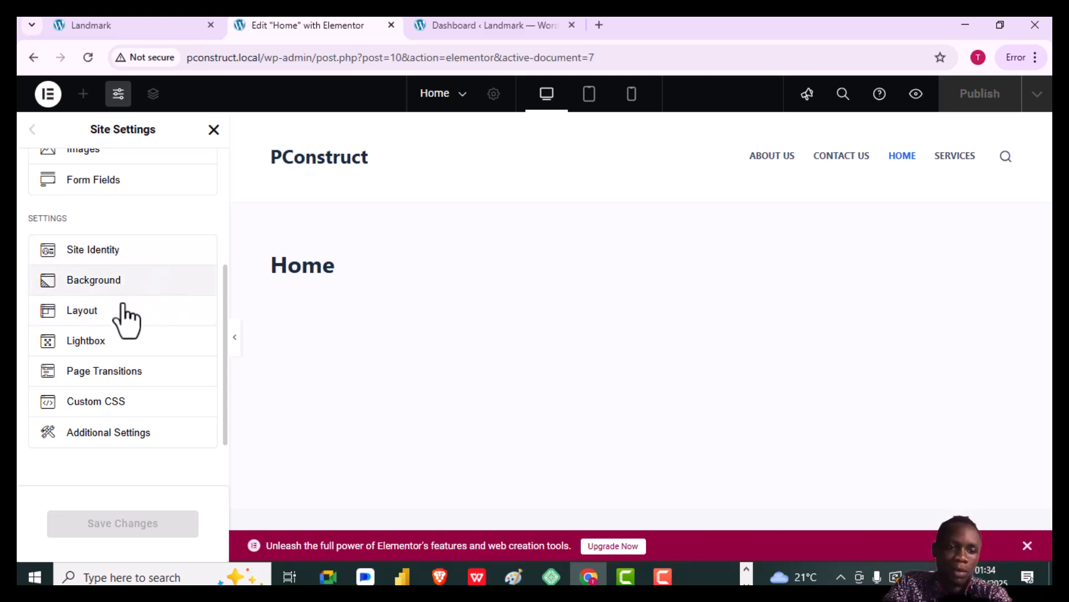
pyautogui.click(114, 321)
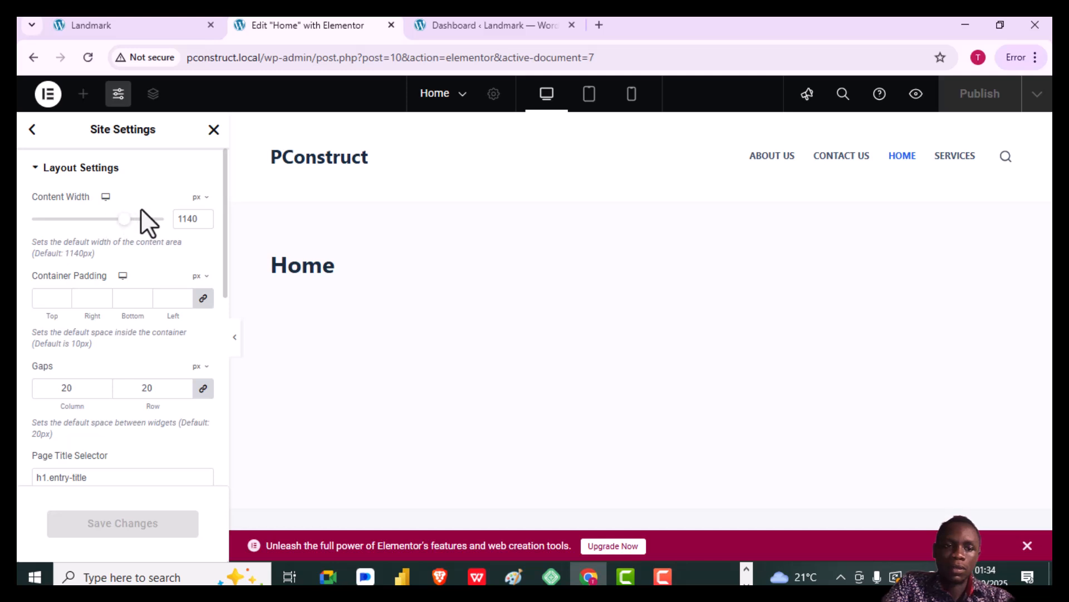
pyautogui.doubleClick(186, 219)
pyautogui.write('1200')
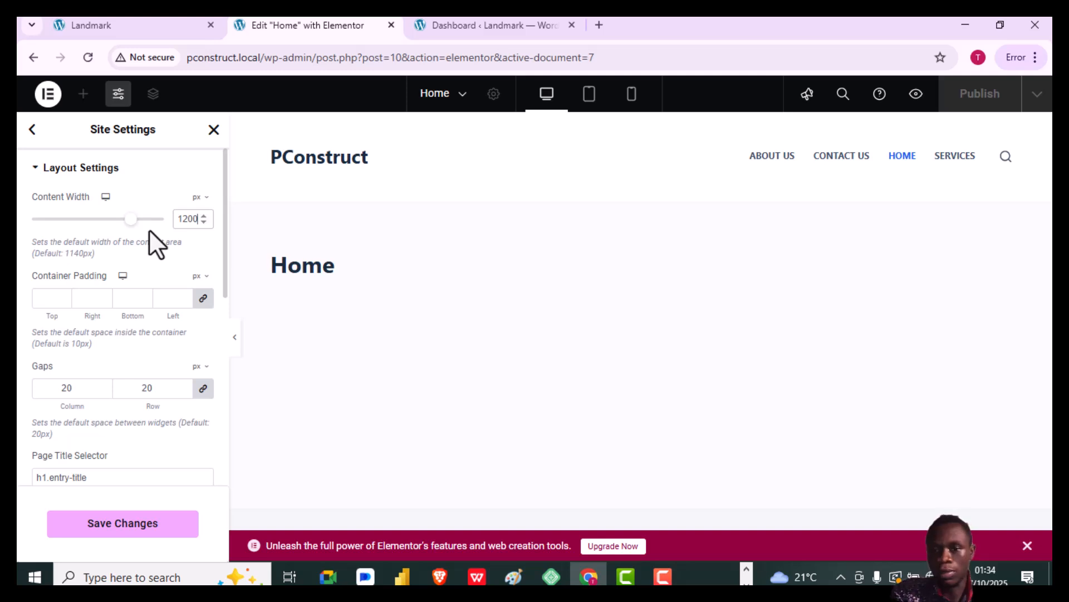
# Check the content width for tablet portrait and mobile portrait, and return to the desktop view.
pyautogui.click(106, 198)
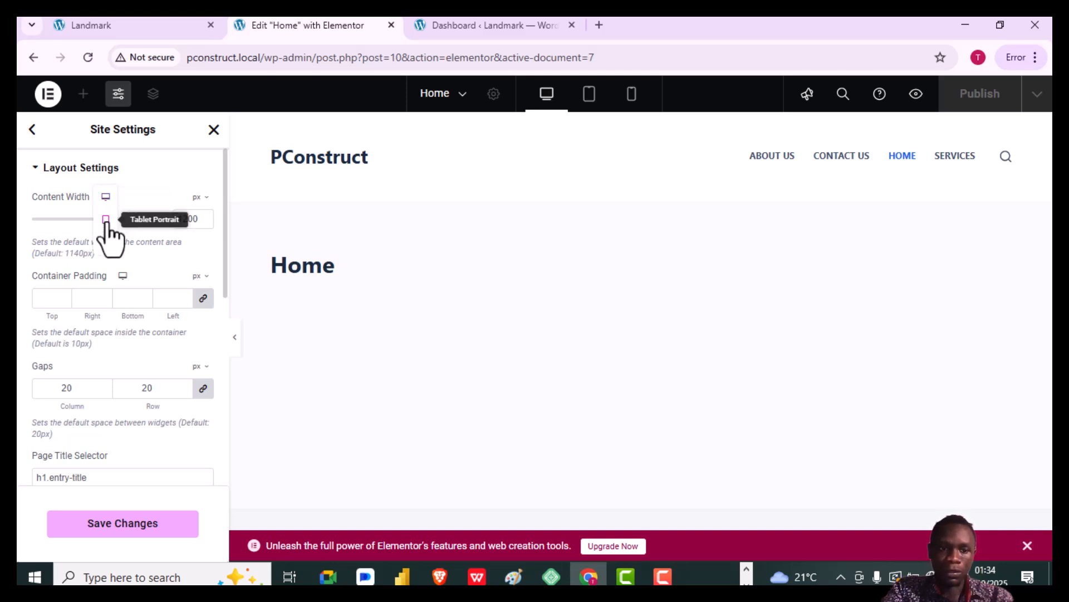
pyautogui.click(106, 219)
pyautogui.click(106, 198)
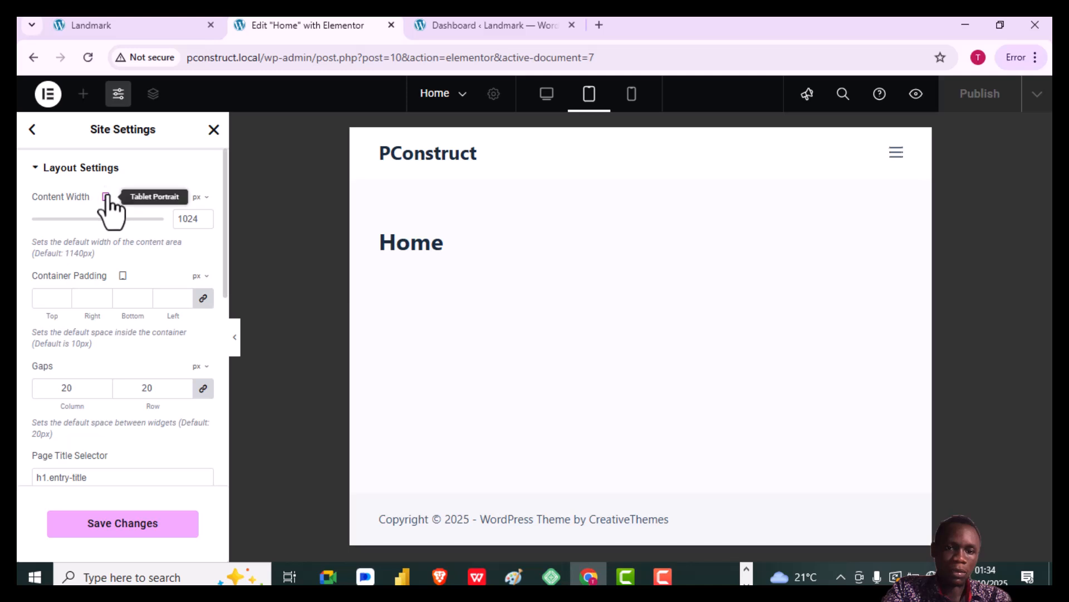
pyautogui.click(106, 243)
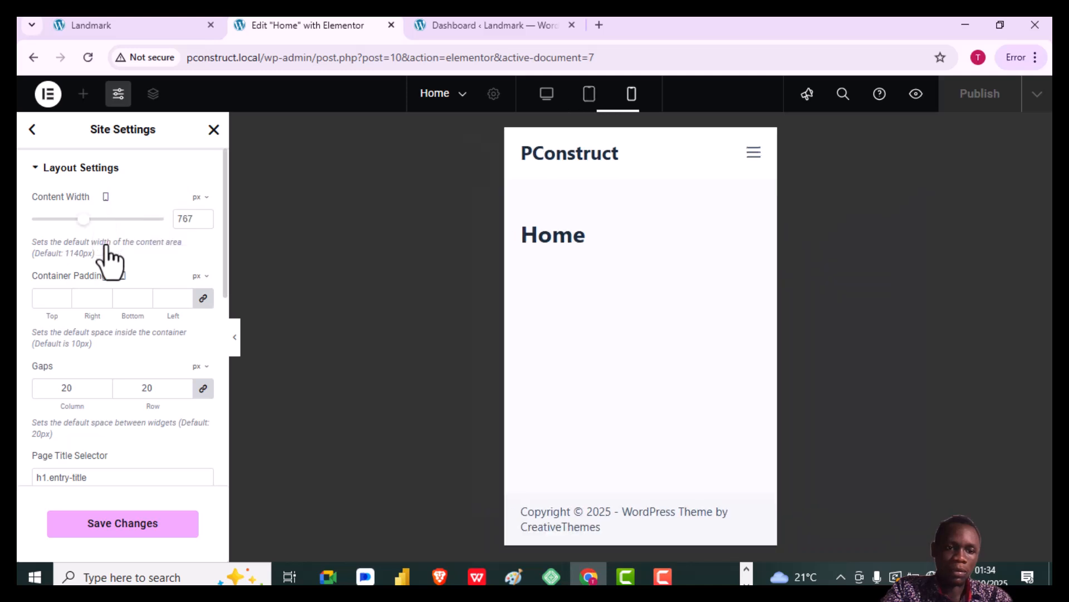
pyautogui.click(106, 197)
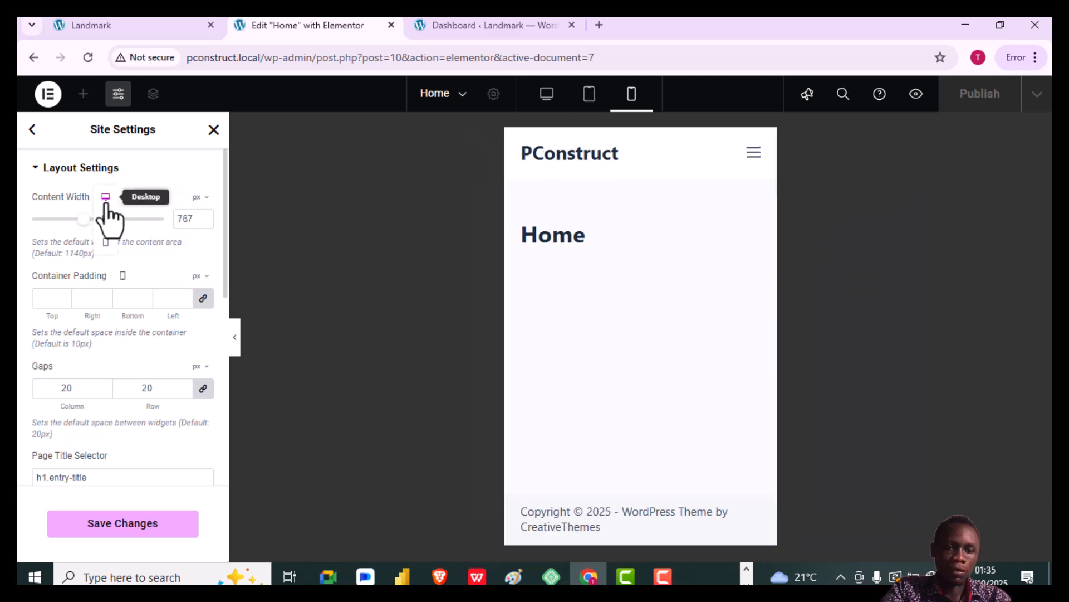
pyautogui.click(106, 201)
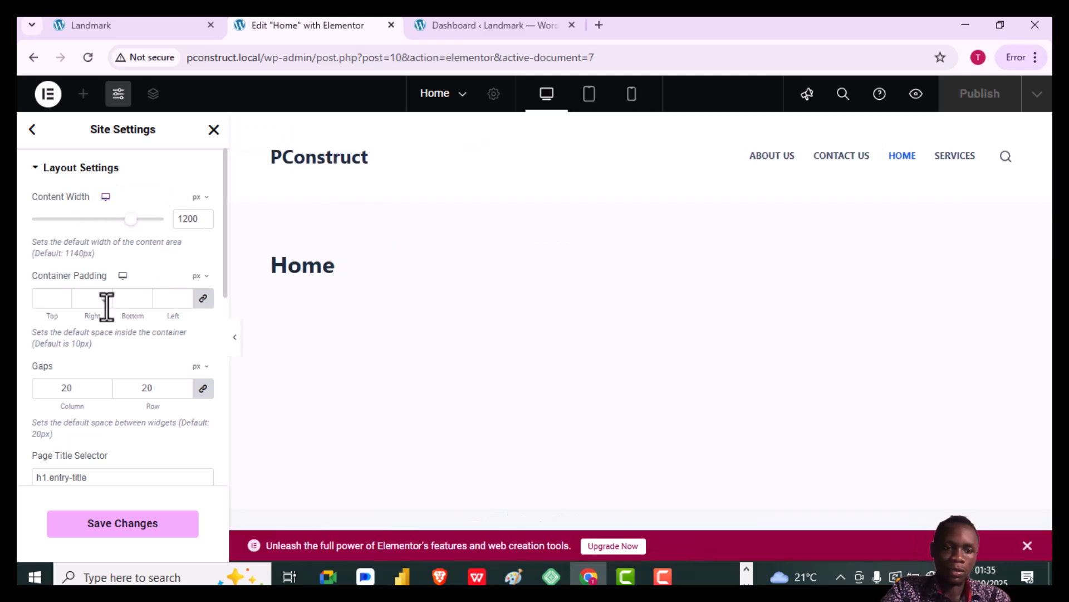
# Add Laptop to the site's active breakpoints, save the changes and reload the editor.
pyautogui.scroll(-2, 106, 305)
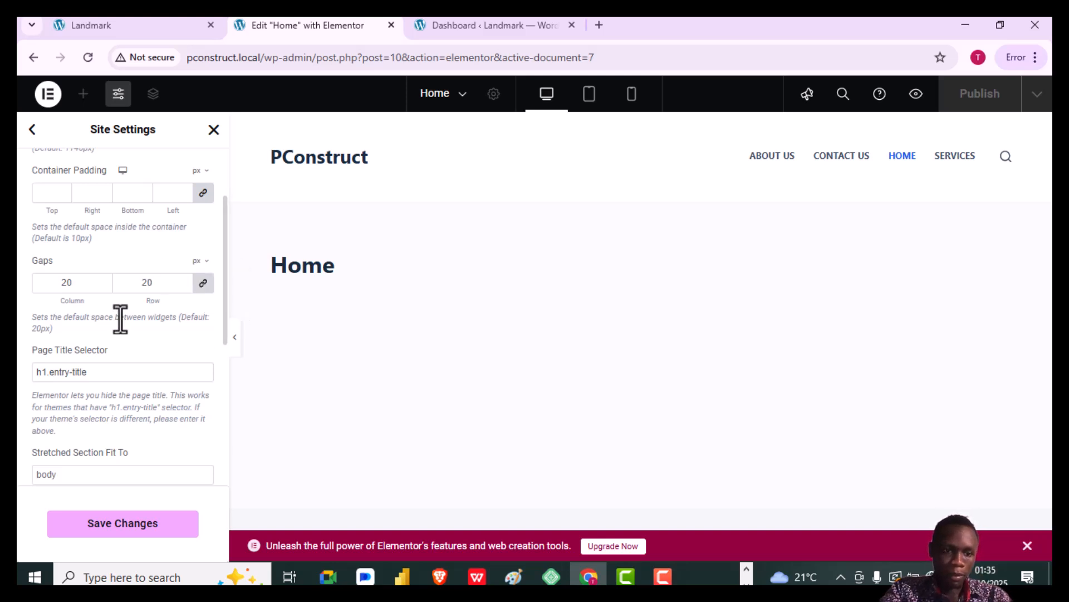
pyautogui.scroll(-4, 120, 318)
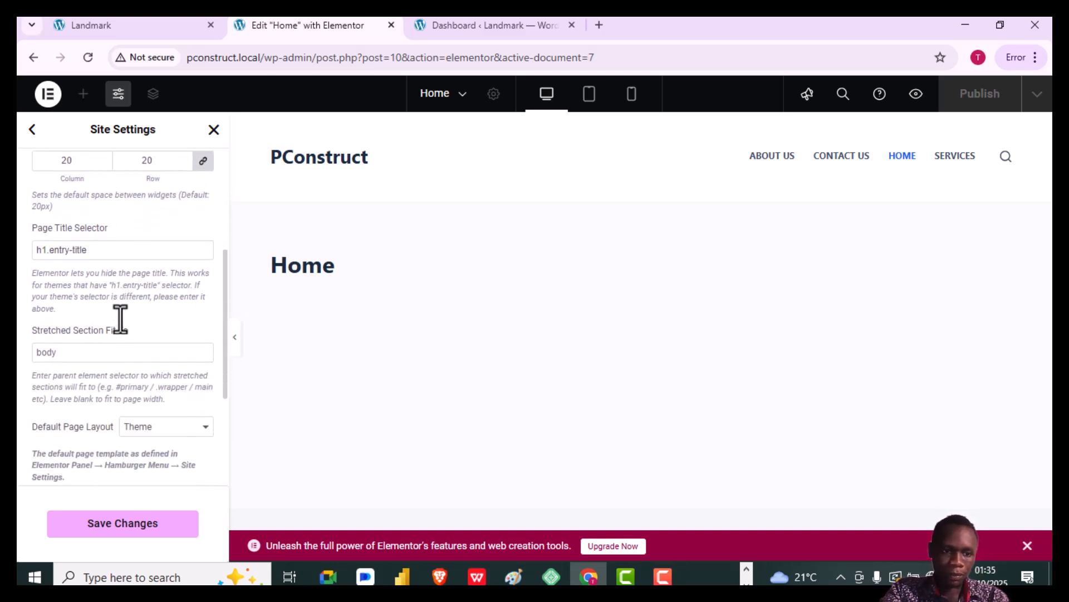
pyautogui.scroll(-3, 119, 318)
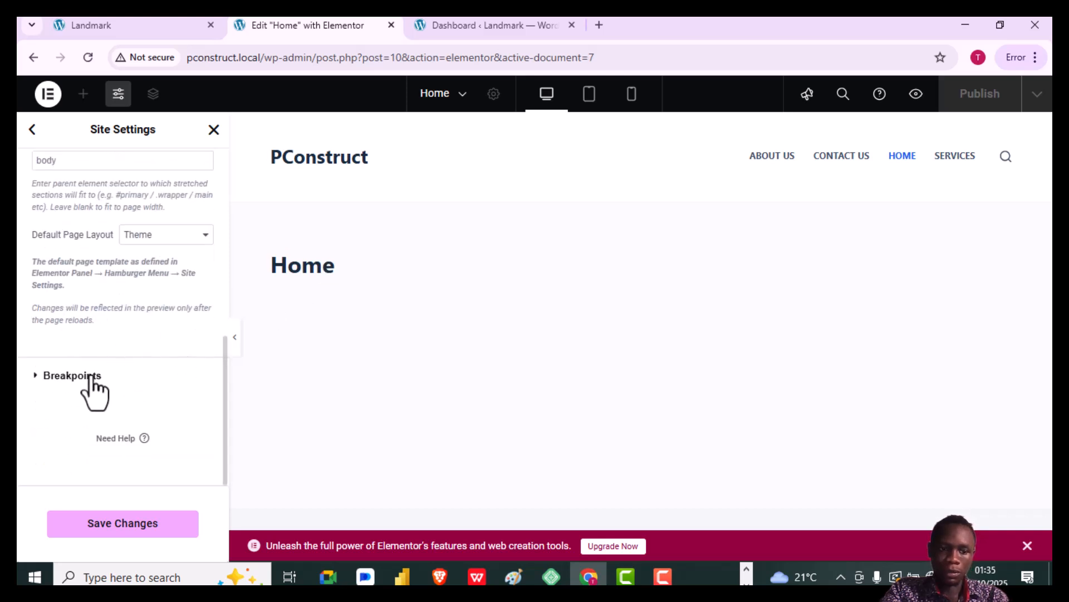
pyautogui.click(72, 375)
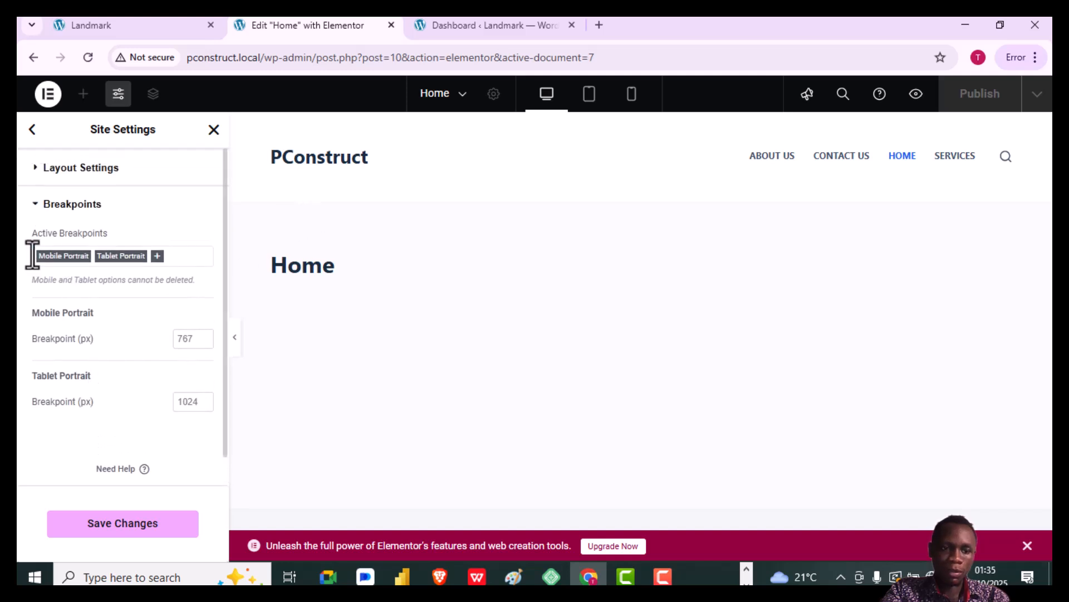
pyautogui.click(157, 256)
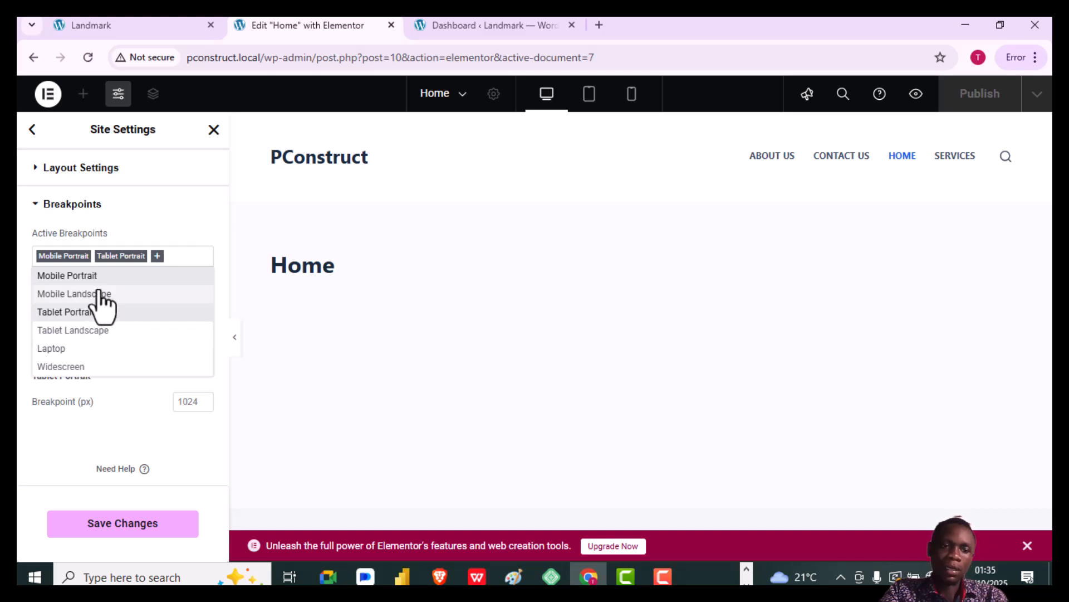
pyautogui.click(72, 351)
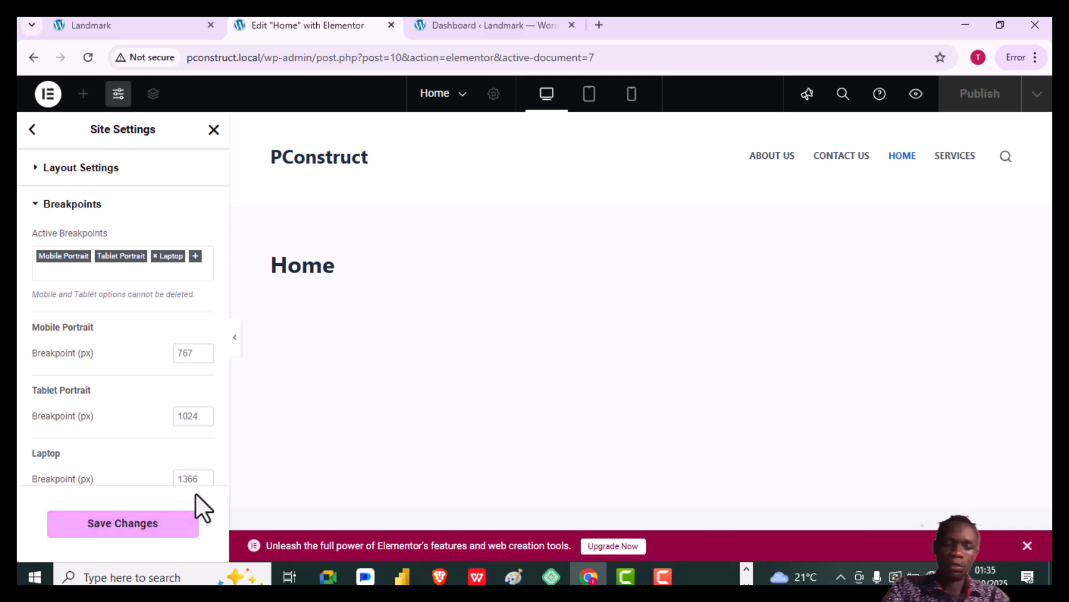
pyautogui.click(127, 532)
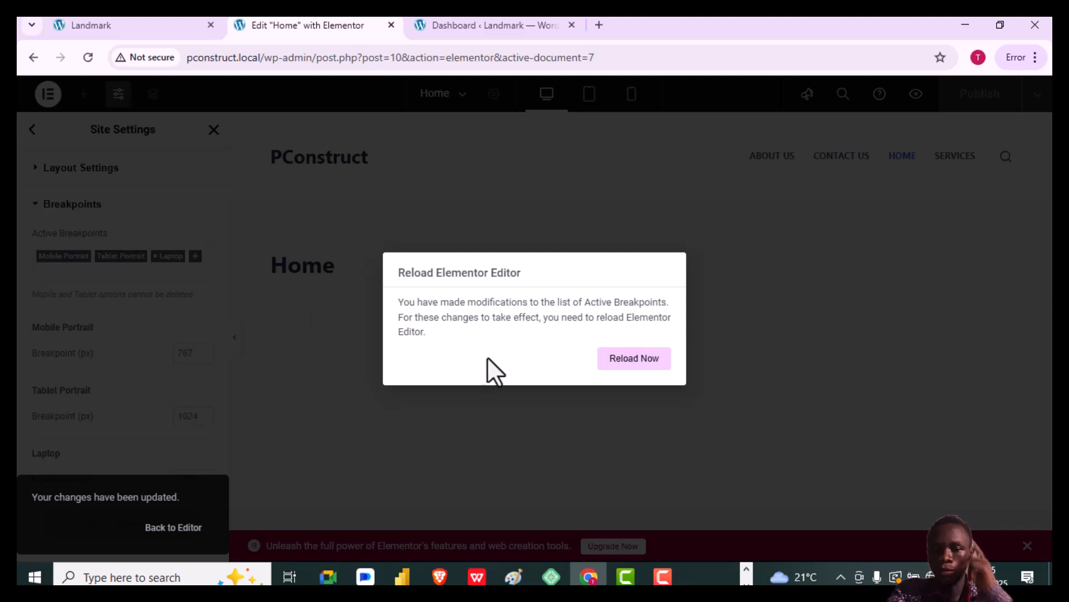
pyautogui.click(641, 359)
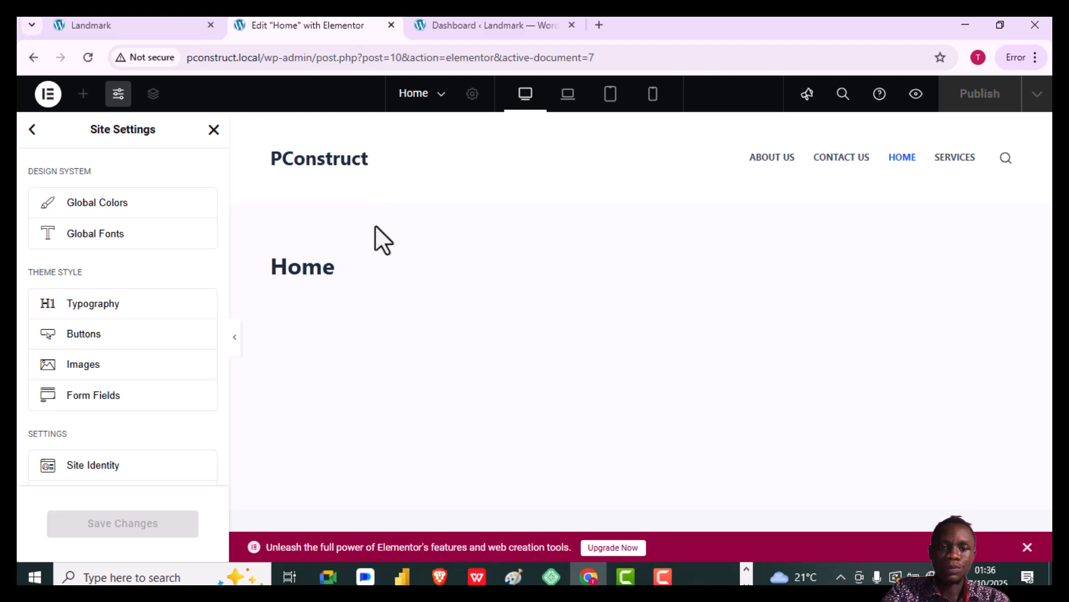
# Leave Site Settings for the page editor, and hide and redisplay the page's Structure overview.
pyautogui.click(215, 131)
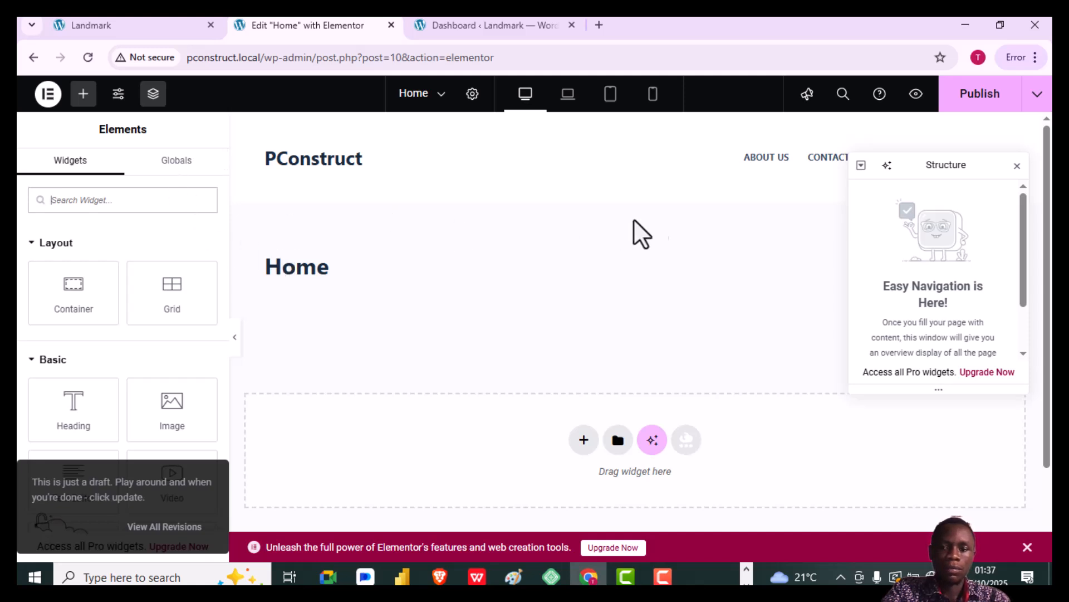
pyautogui.click(1017, 166)
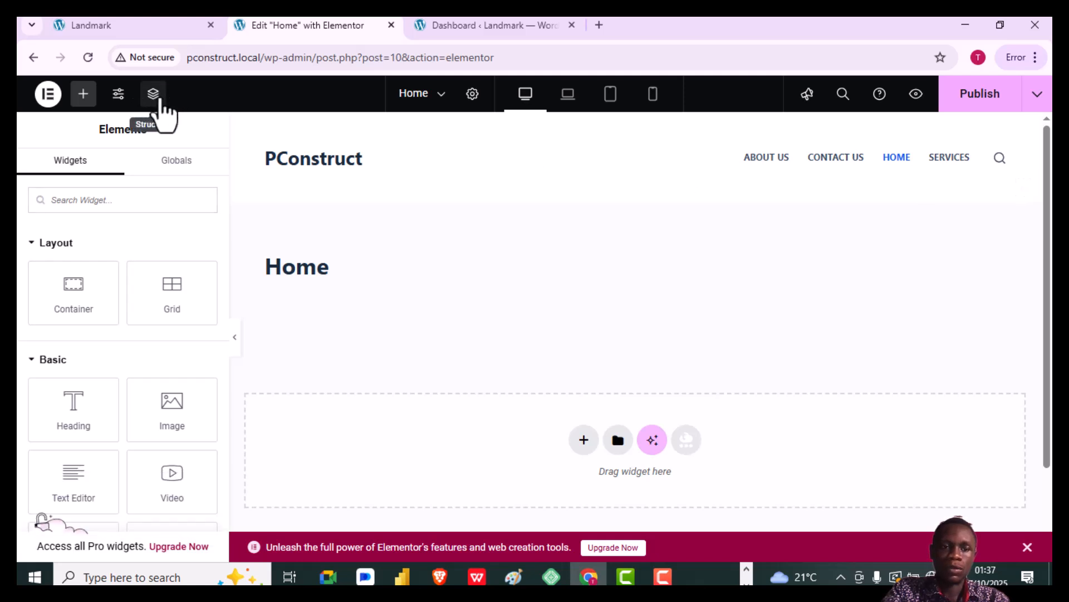
pyautogui.click(155, 96)
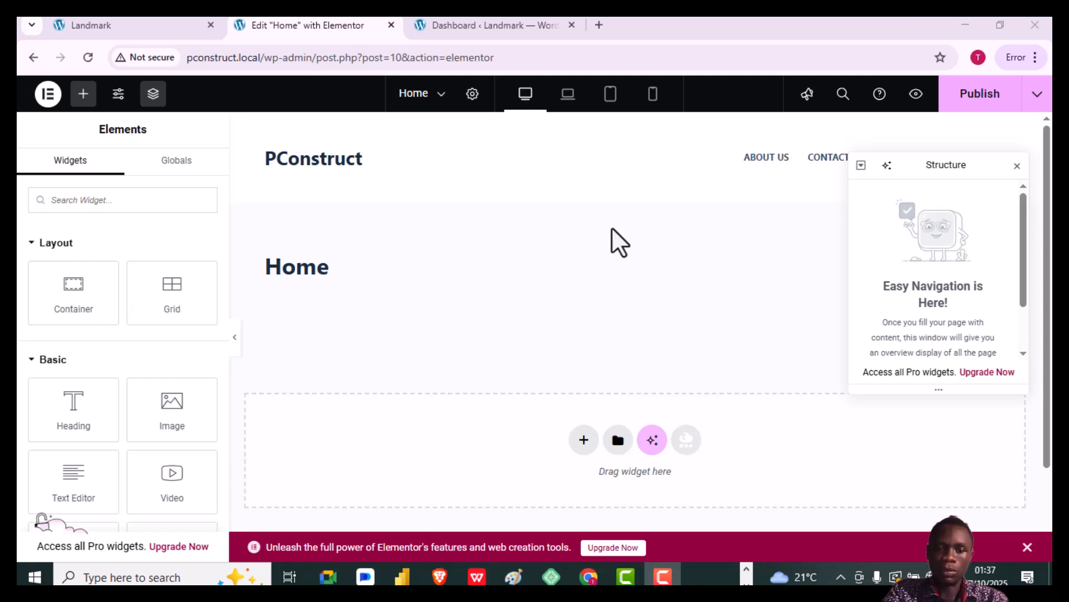
# Examine the Home page's canvas and its default page title.
pyautogui.scroll(-2, 420, 299)
pyautogui.scroll(2, 420, 299)
pyautogui.scroll(-2, 421, 301)
pyautogui.scroll(2, 421, 300)
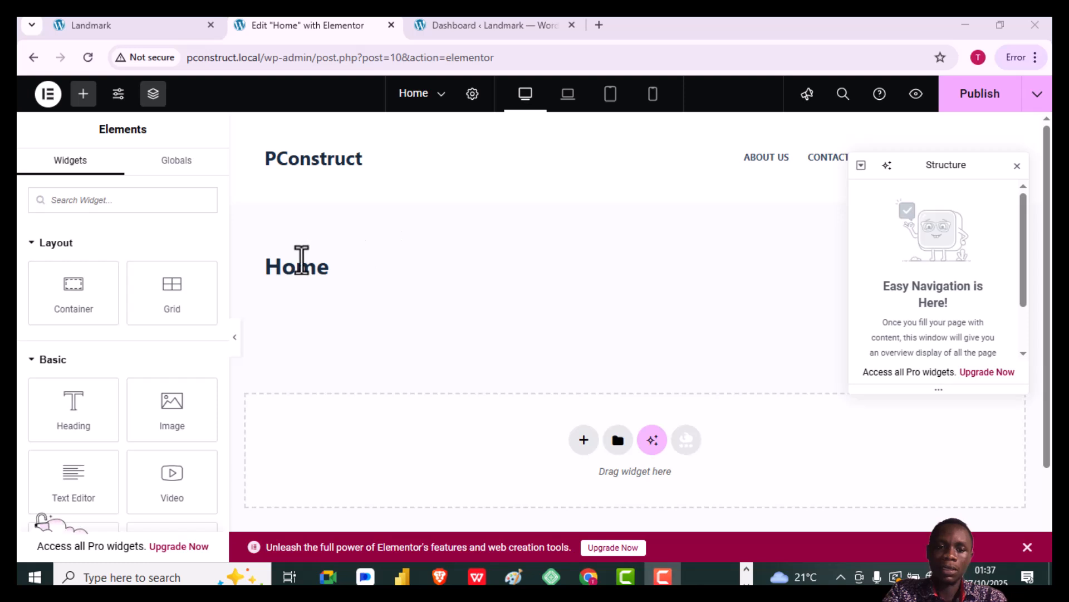
pyautogui.scroll(-2, 301, 260)
pyautogui.scroll(2, 301, 259)
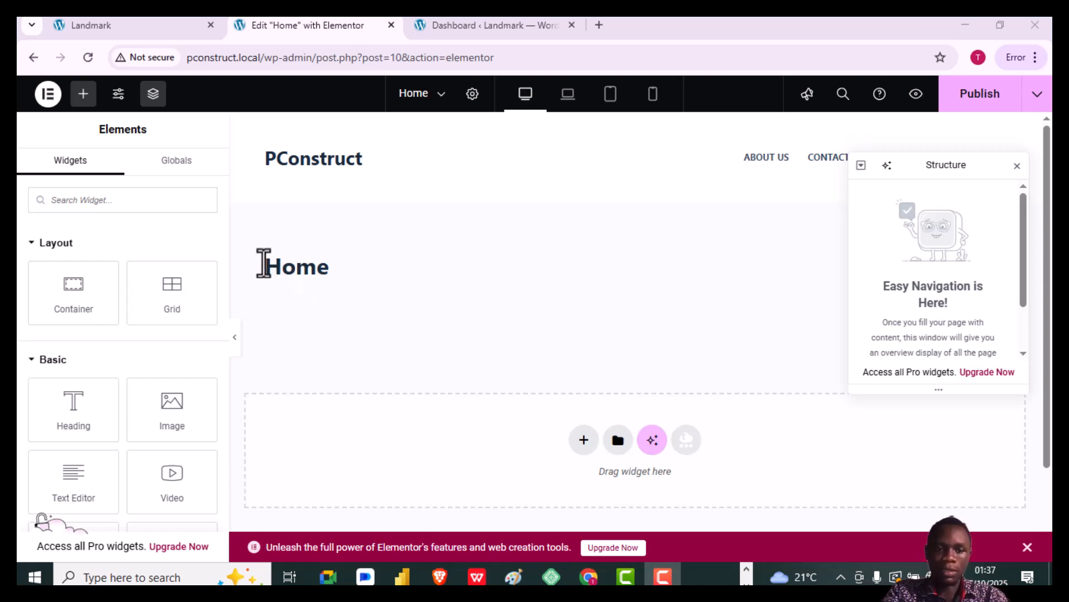
pyautogui.doubleClick(310, 265)
pyautogui.scroll(-2, 351, 268)
pyautogui.scroll(2, 350, 267)
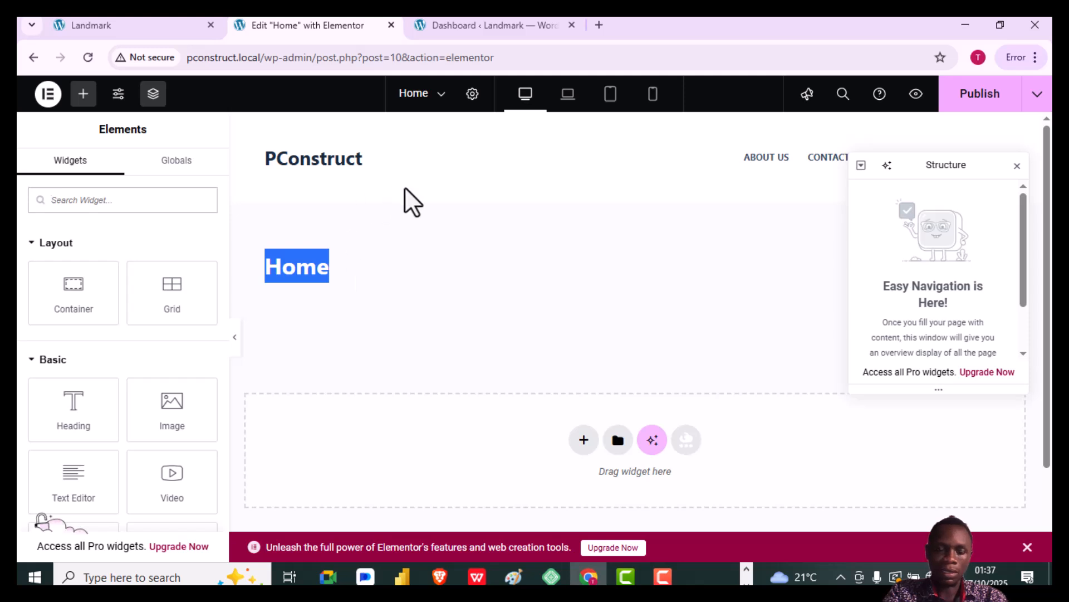
# Set the Home page's layout to Elementor Full Width in its page settings.
pyautogui.click(473, 94)
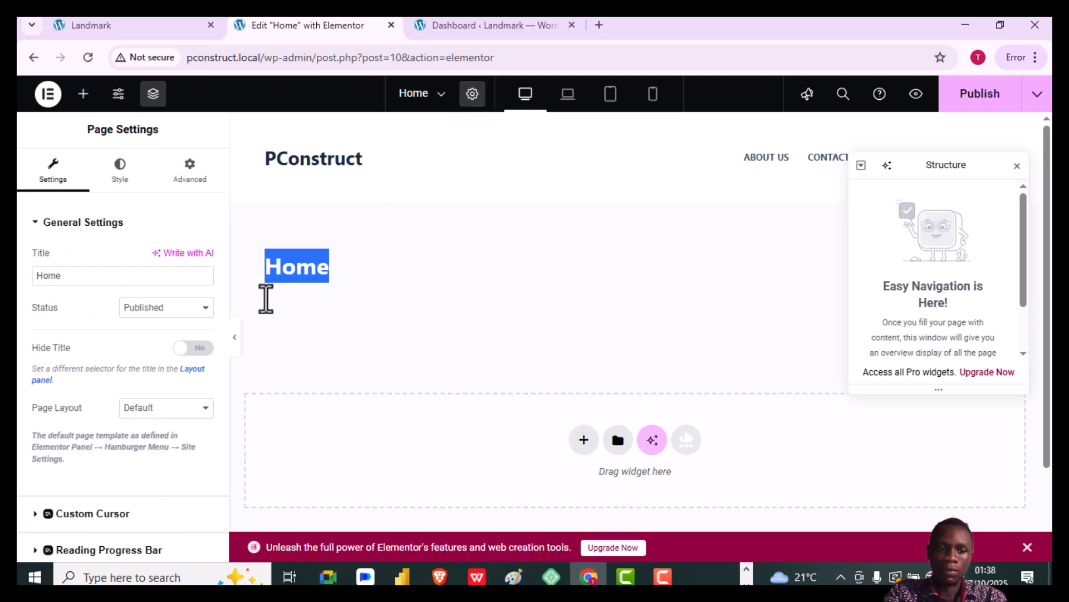
pyautogui.scroll(-1, 107, 358)
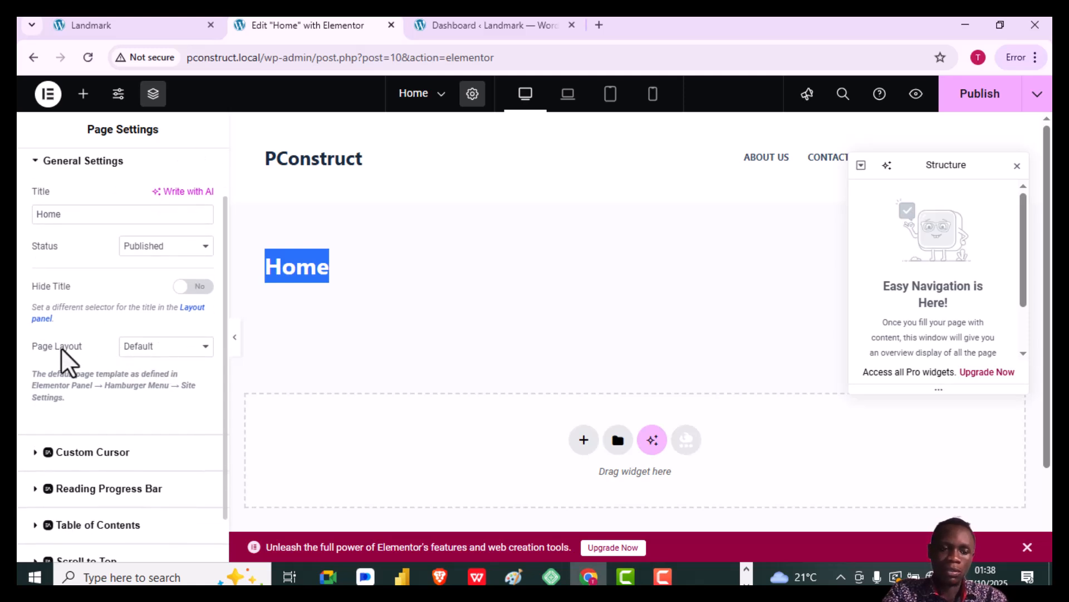
pyautogui.scroll(1, 79, 263)
pyautogui.scroll(-2, 78, 263)
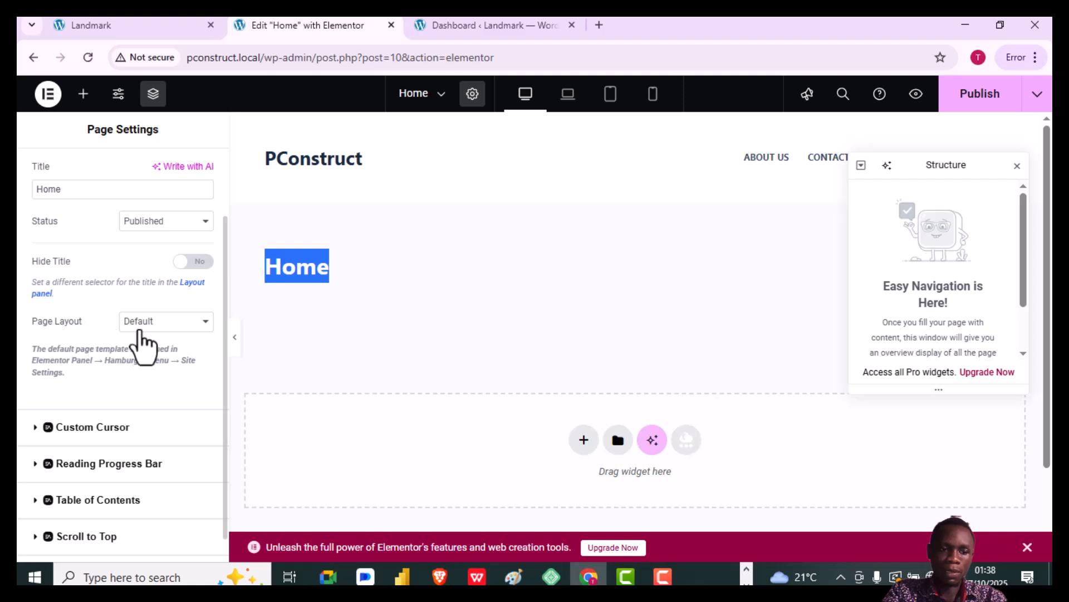
pyautogui.click(155, 329)
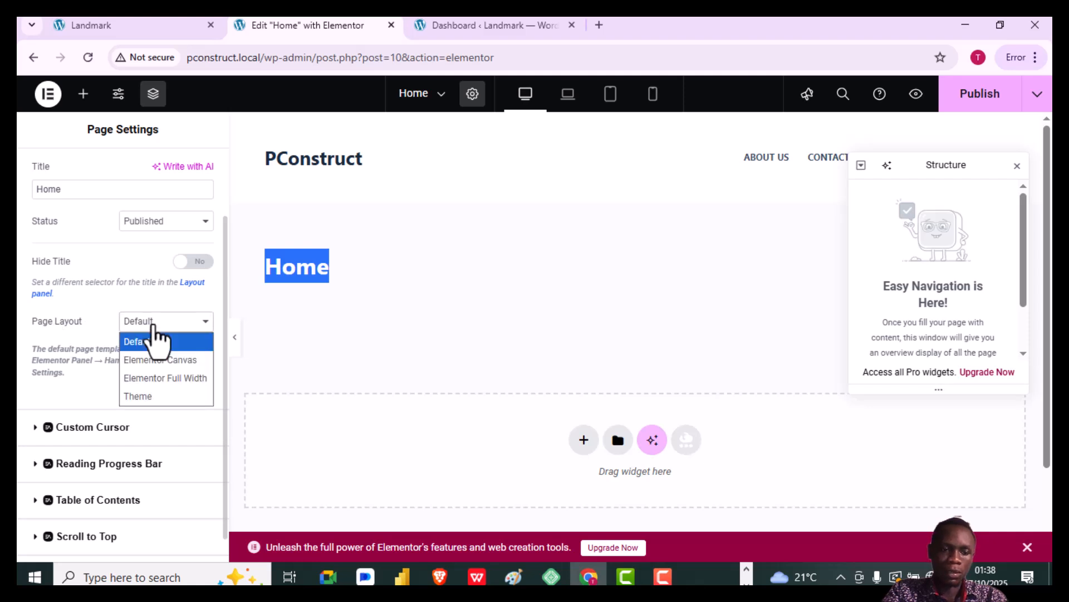
pyautogui.click(188, 381)
pyautogui.click(169, 323)
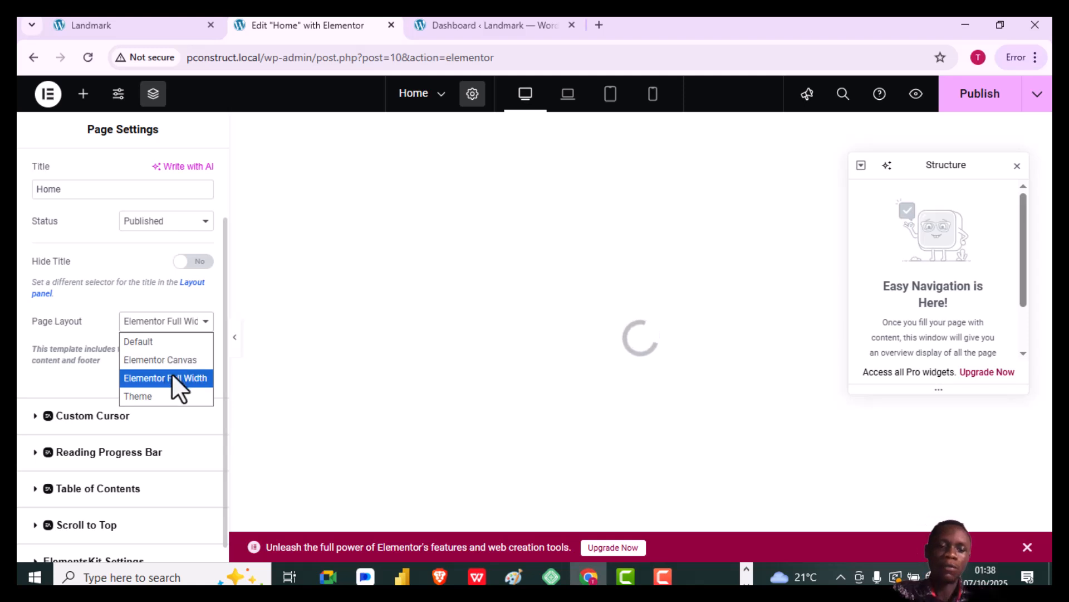
pyautogui.click(172, 376)
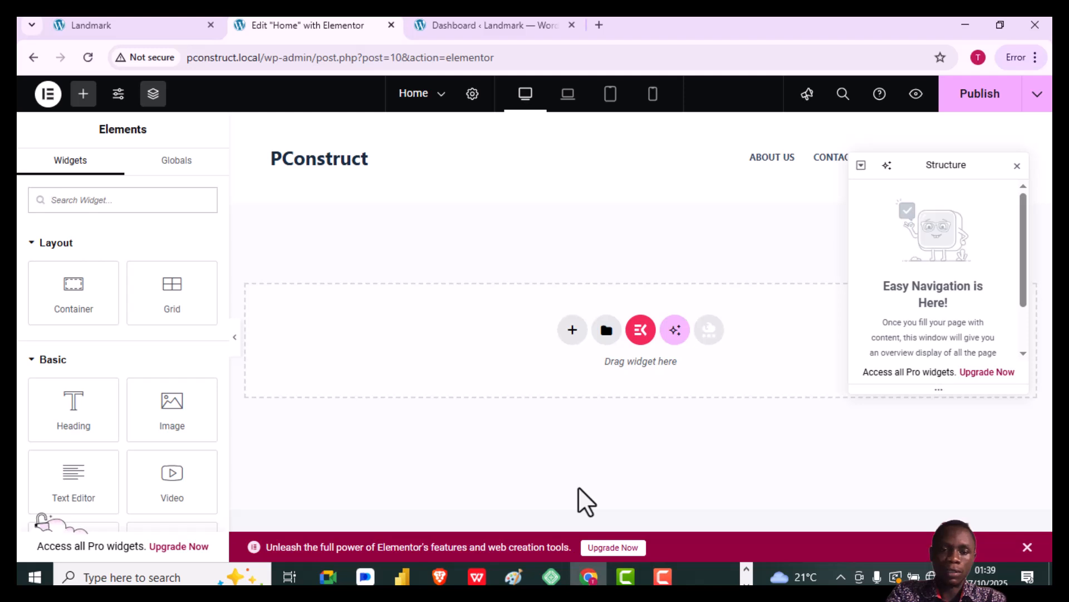
# Switch to the Design Structure drawing in Paint and examine its Flexbox Container and Grid Container diagrams up close.
pyautogui.moveTo(513, 576)
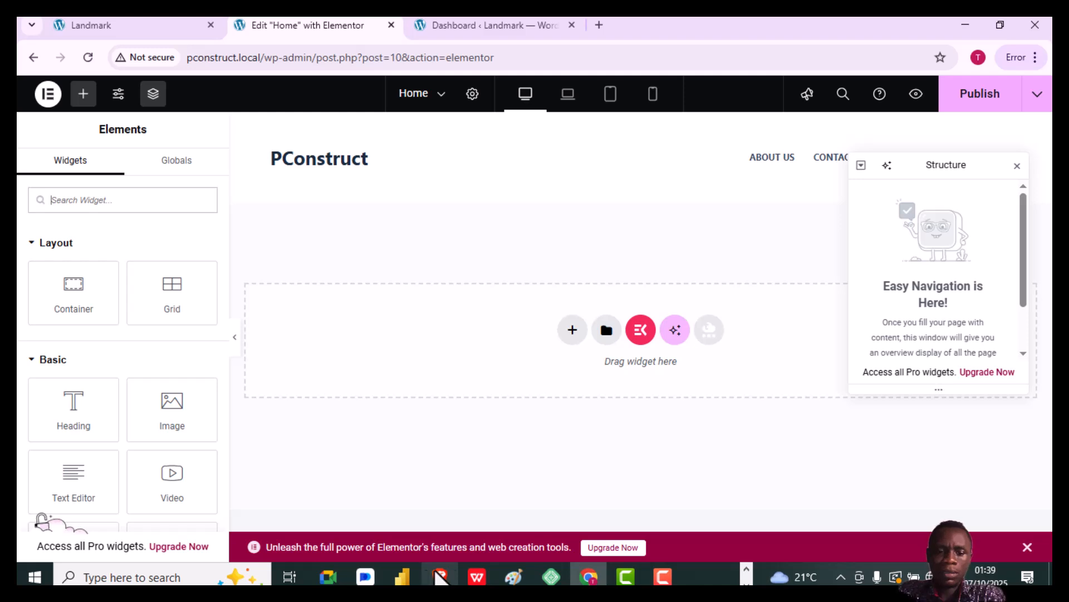
pyautogui.moveTo(514, 580)
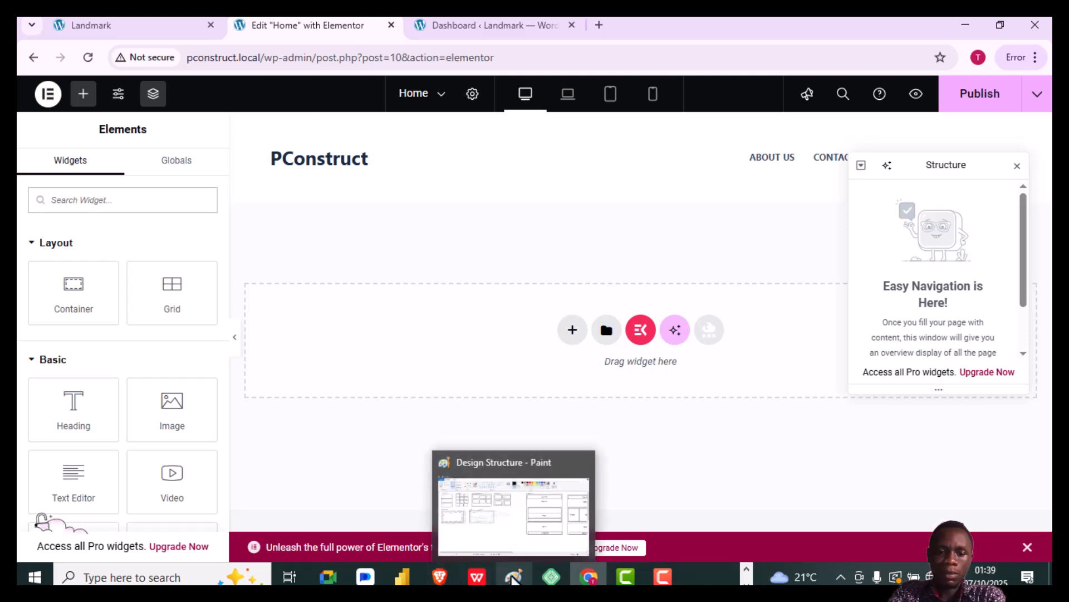
pyautogui.click(514, 580)
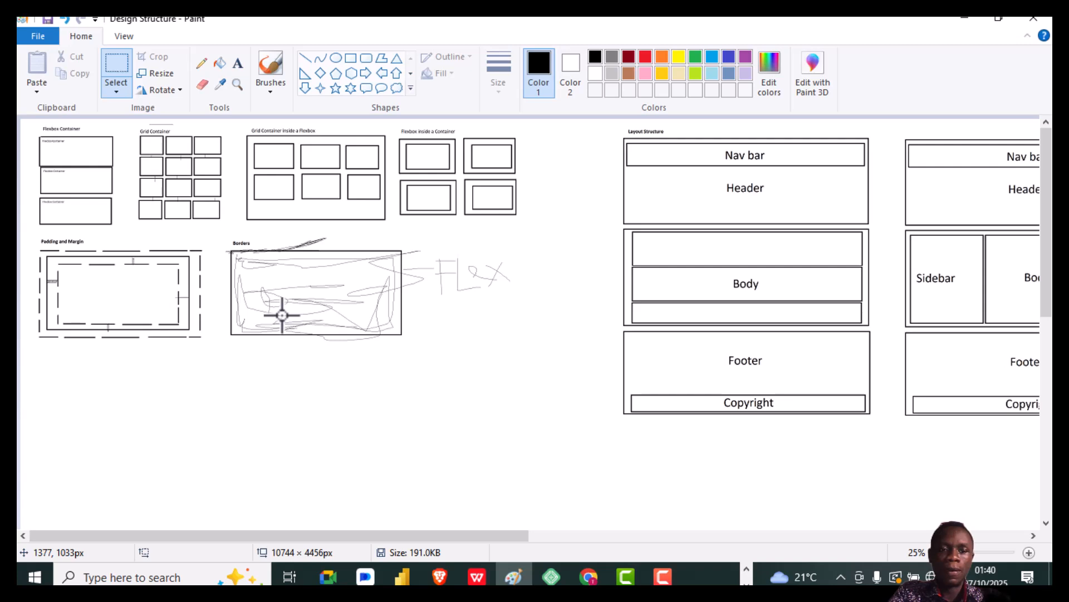
pyautogui.scroll(2, 195, 196)
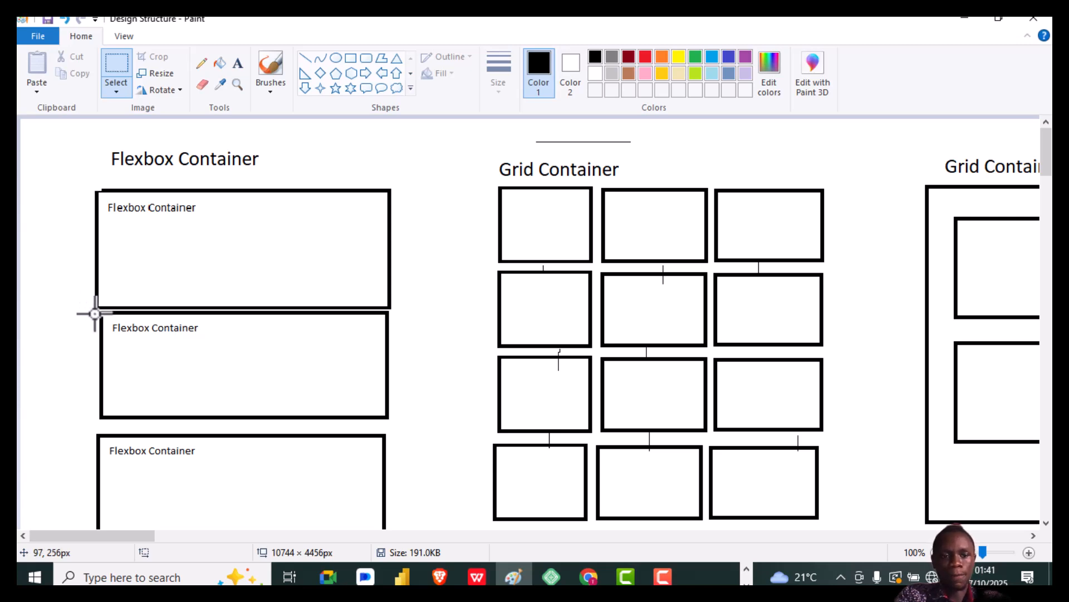
pyautogui.scroll(-3, 94, 313)
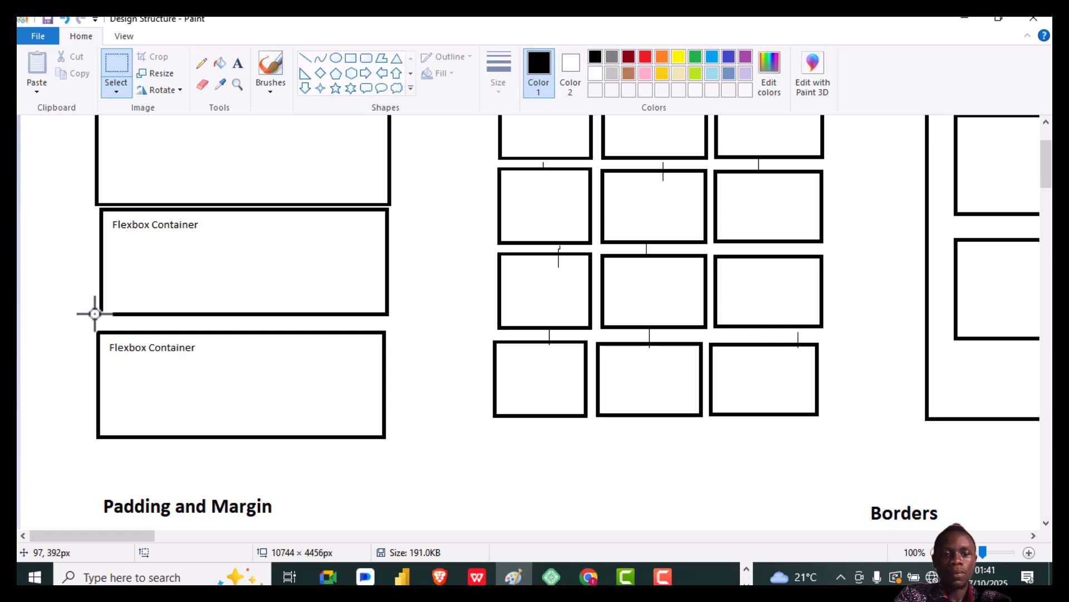
pyautogui.scroll(3, 94, 313)
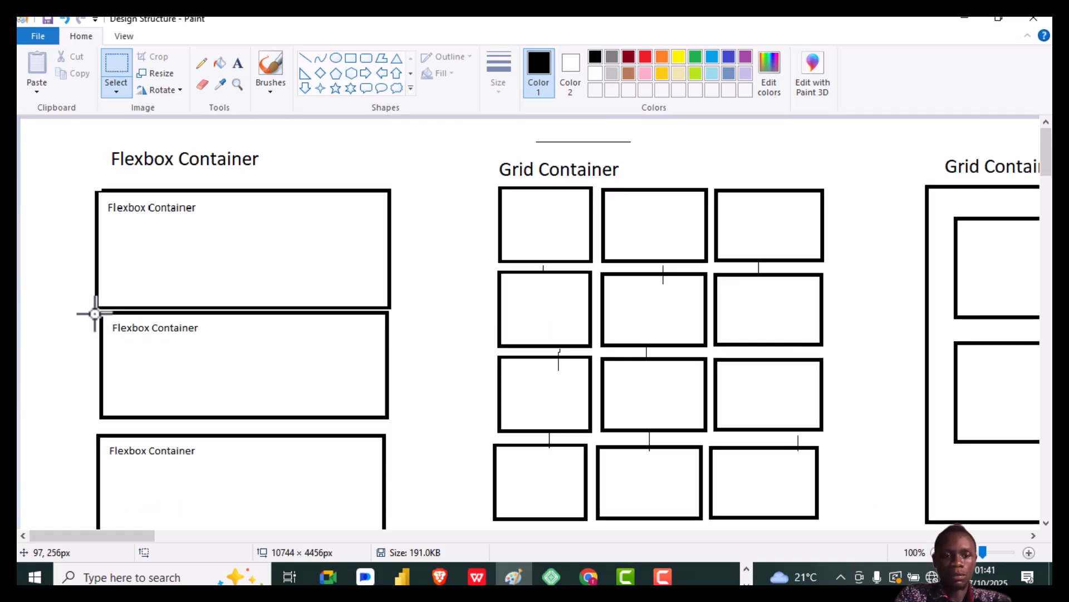
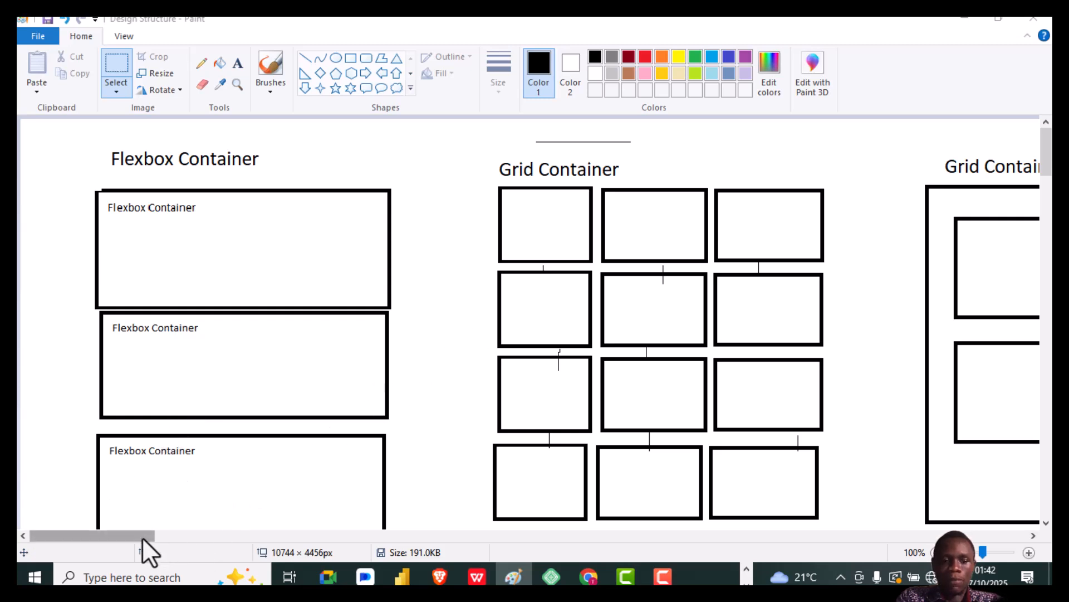
# Examine the diagrams of a grid container inside a flexbox and a flexbox inside a container.
pyautogui.moveTo(142, 536); pyautogui.dragTo(248, 536)
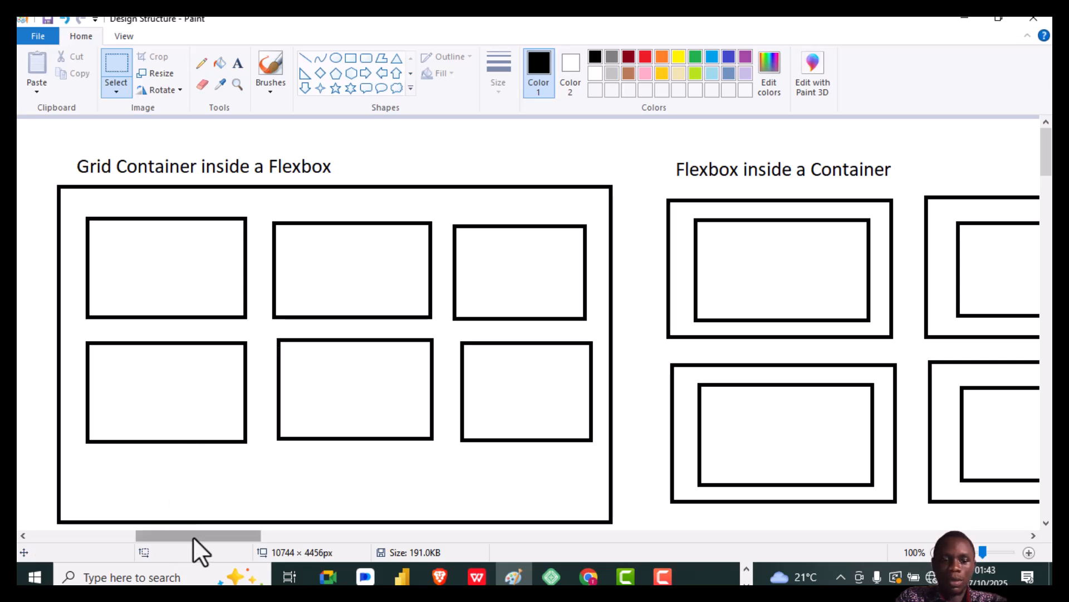
pyautogui.moveTo(193, 538); pyautogui.dragTo(216, 509)
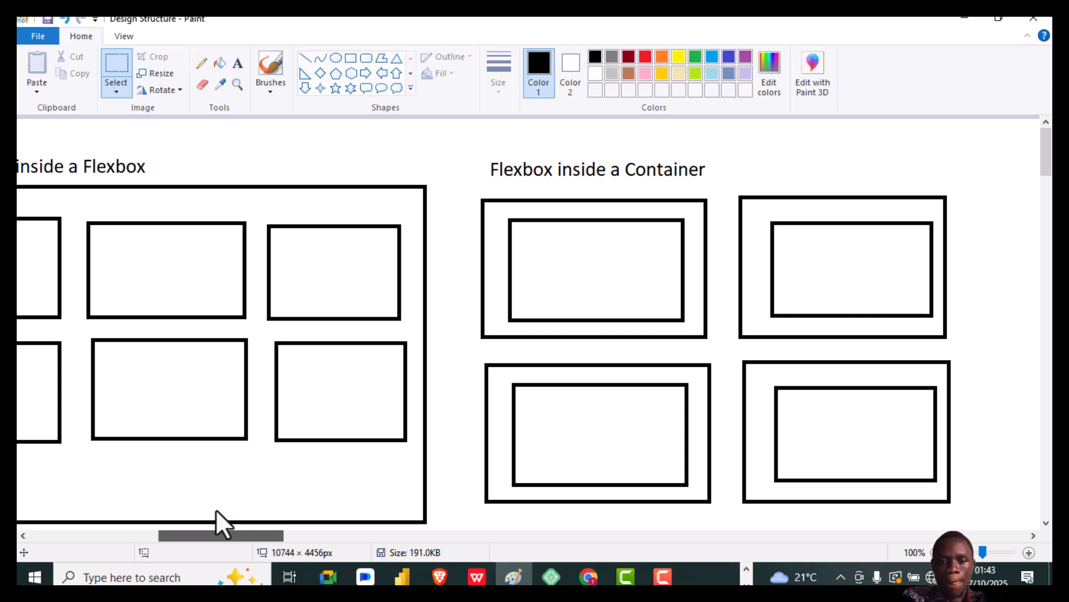
pyautogui.moveTo(216, 509); pyautogui.dragTo(215, 509)
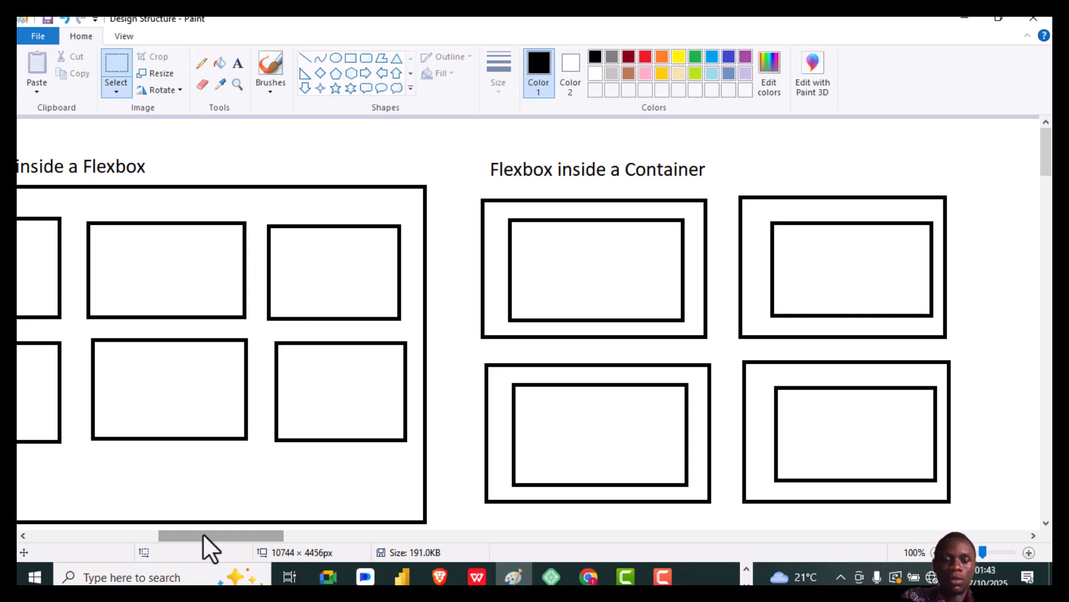
# Examine the two Layout Structure diagrams in the drawing and select the area around both of them.
pyautogui.moveTo(226, 539); pyautogui.dragTo(374, 535)
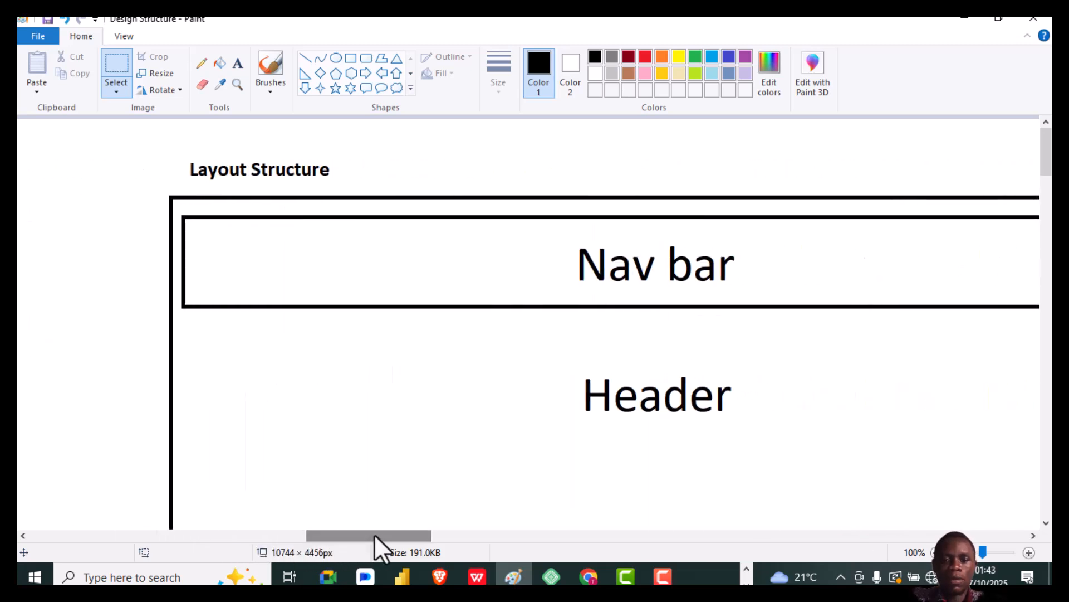
pyautogui.scroll(-1, 298, 432)
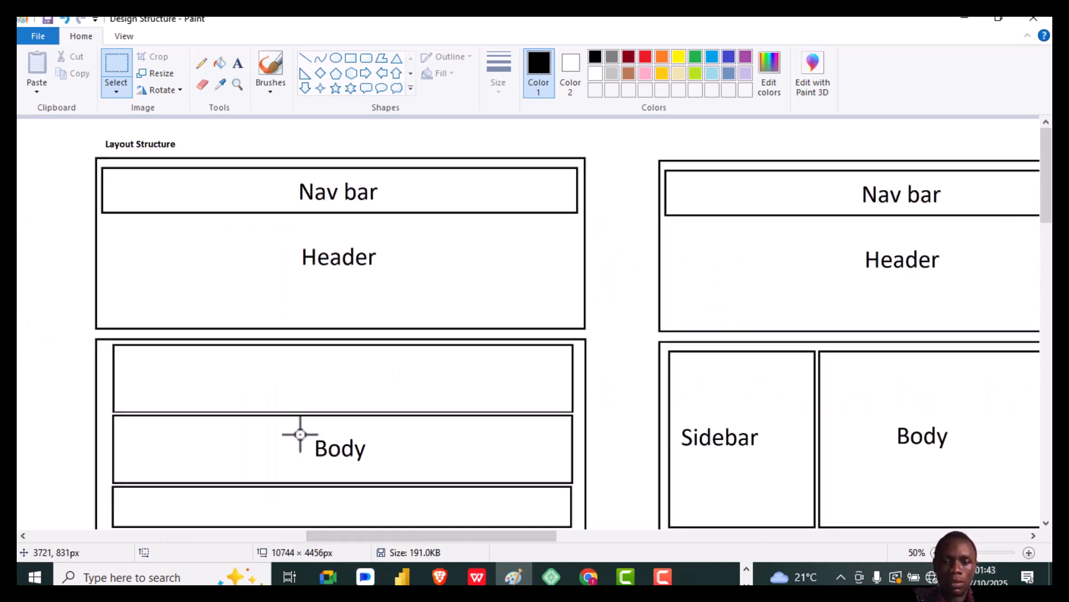
pyautogui.scroll(-1, 301, 434)
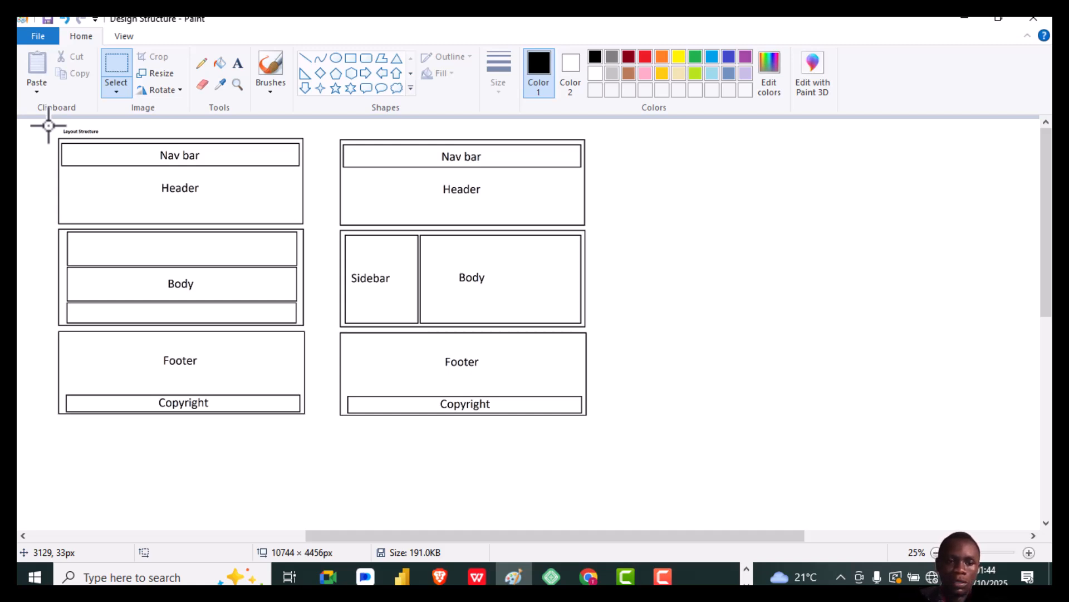
pyautogui.moveTo(53, 125); pyautogui.dragTo(641, 439)
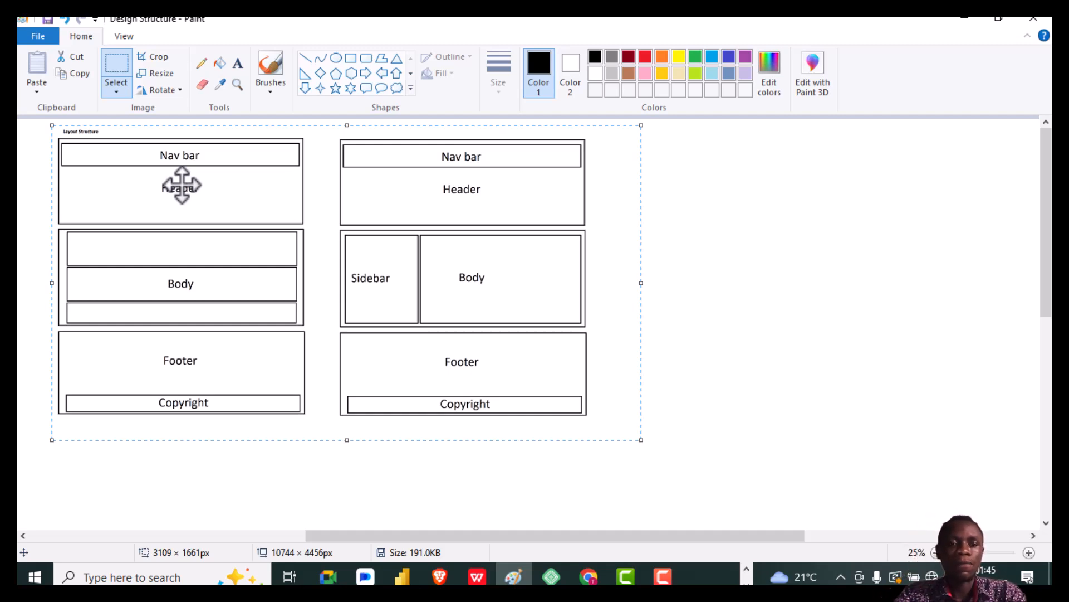
# Switch to the Landmark site in Chrome and examine its homepage's contact bar, navigation bar and hero section.
pyautogui.hotkey('alt', 'Tab')
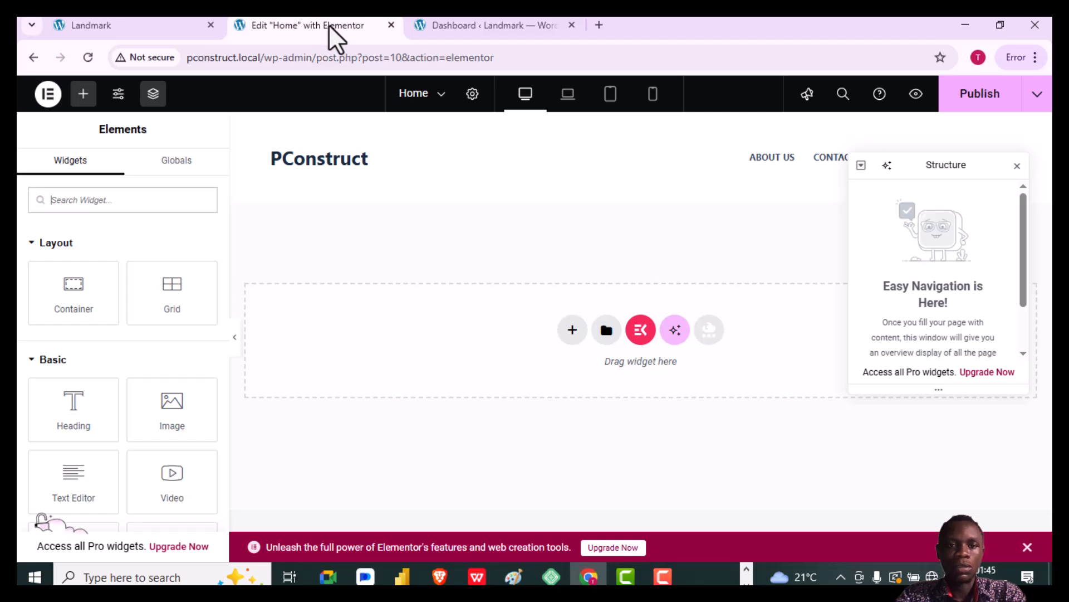
pyautogui.click(124, 29)
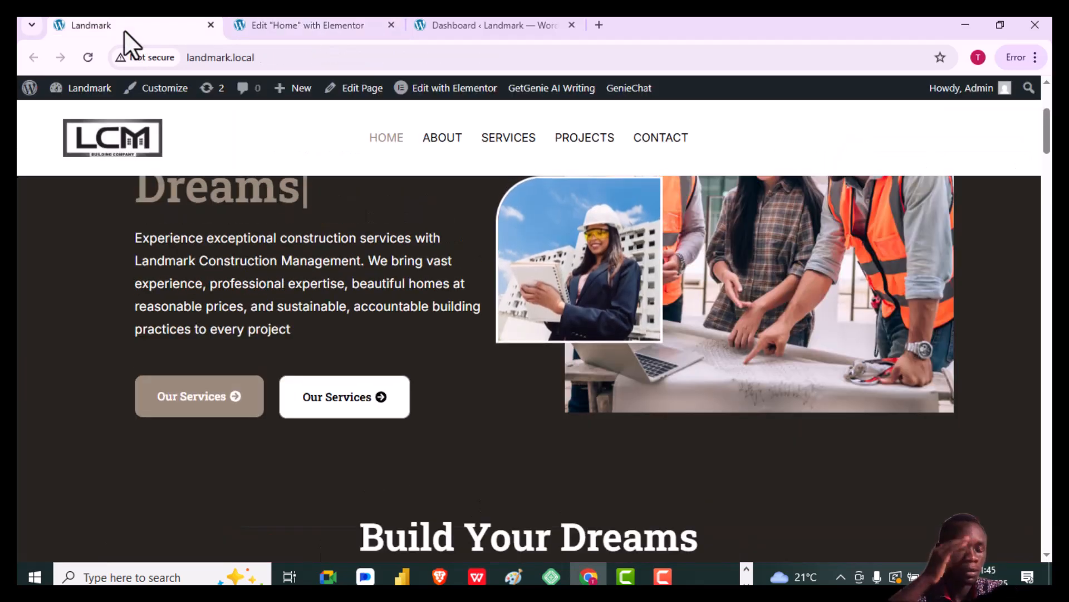
pyautogui.scroll(3, 422, 210)
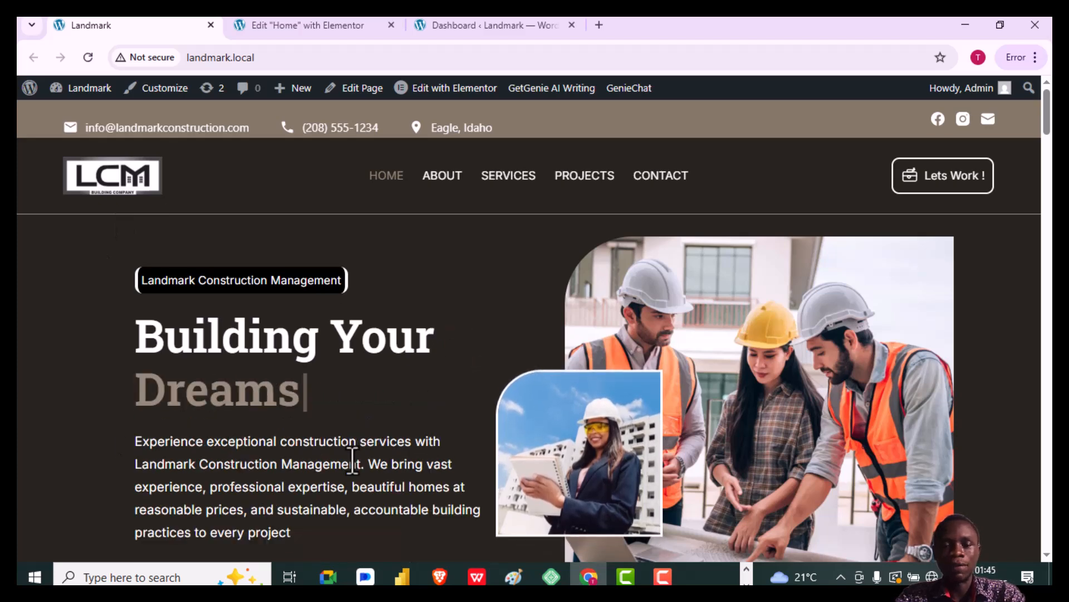
pyautogui.scroll(-1, 352, 460)
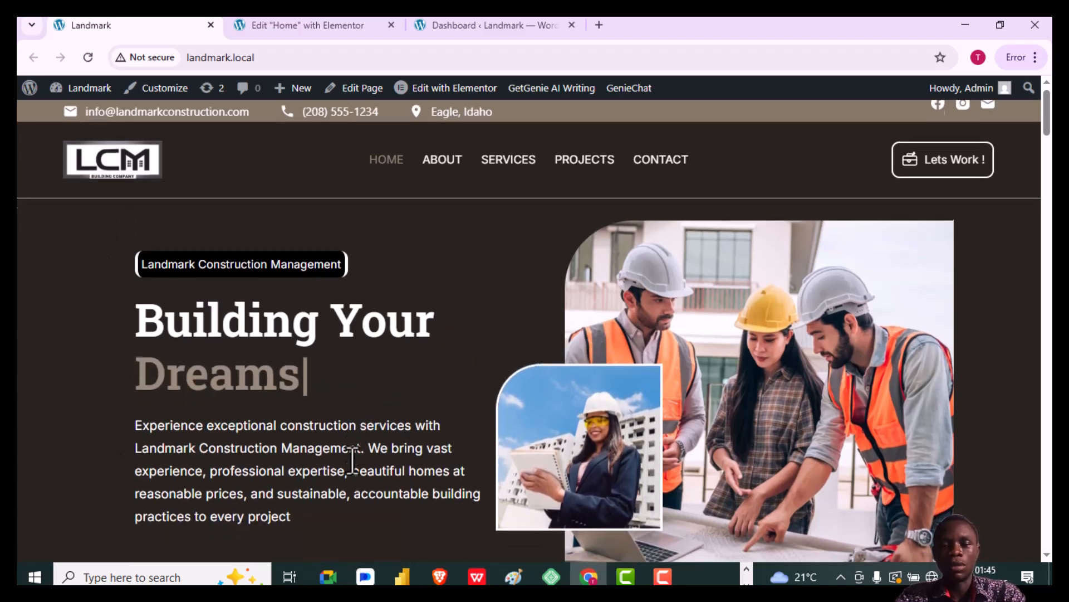
pyautogui.scroll(-1, 352, 460)
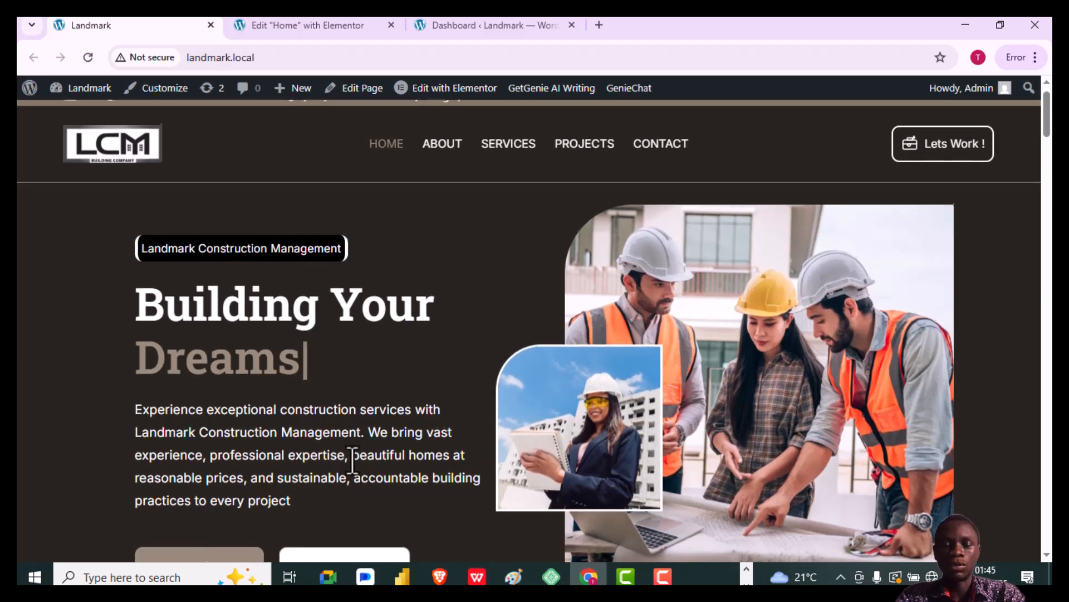
pyautogui.scroll(-1, 352, 460)
pyautogui.scroll(-1, 352, 461)
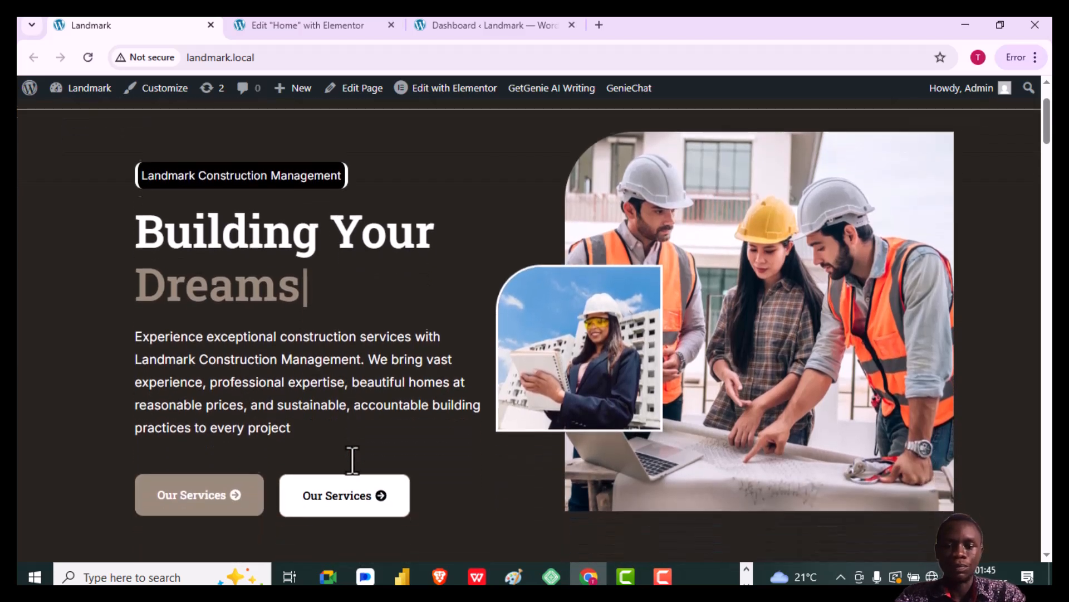
pyautogui.scroll(3, 352, 460)
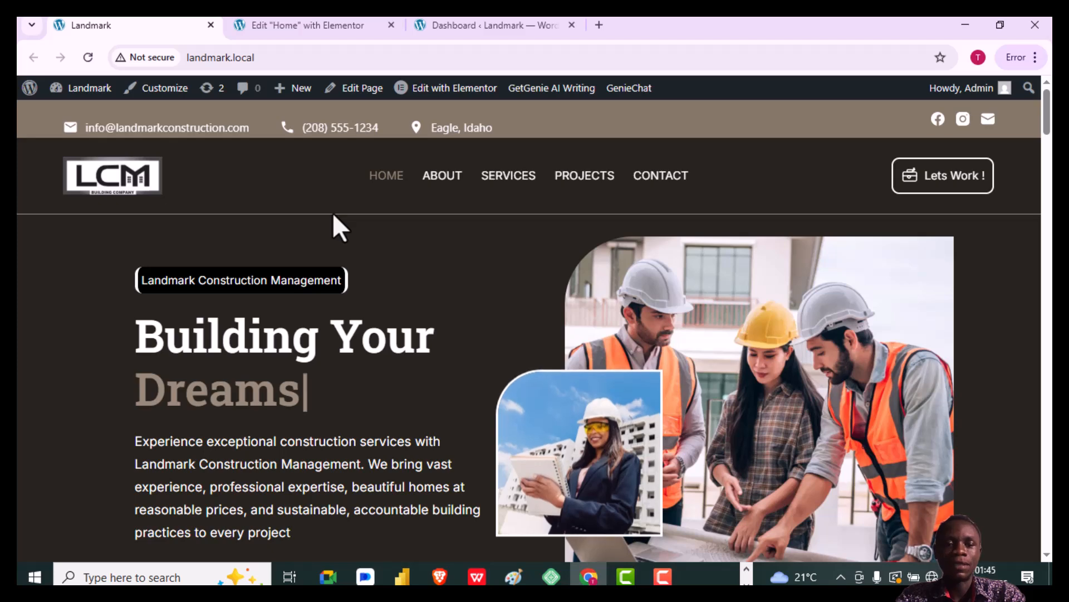
# Compare the Layout Structure diagram in Paint with the Landmark homepage's body sections, footer and copyright bar.
pyautogui.hotkey('alt', 'Tab')
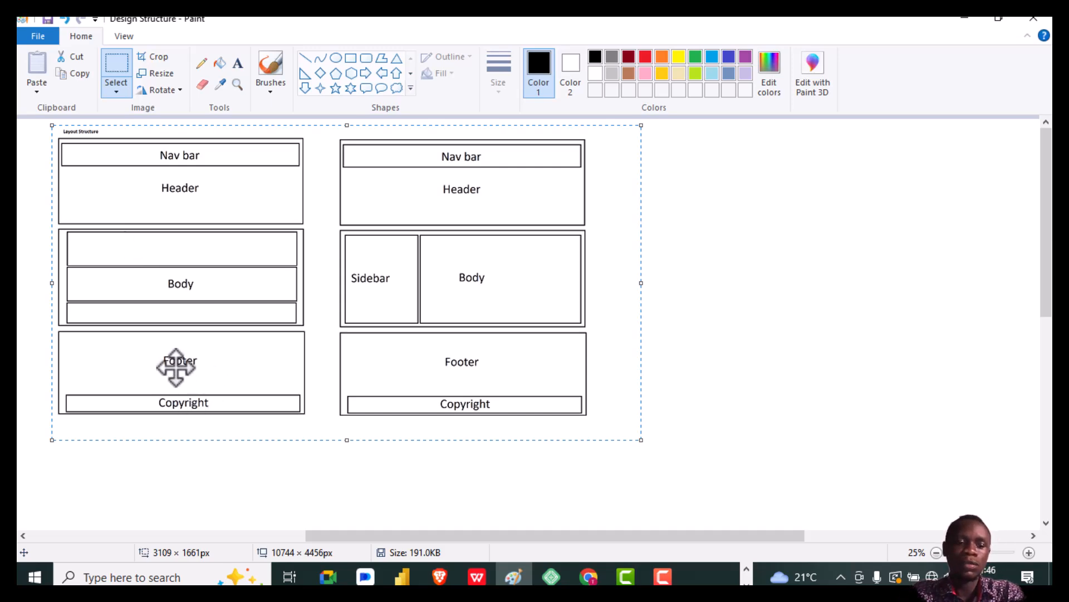
pyautogui.hotkey('alt', 'Tab')
pyautogui.scroll(-10, 369, 370)
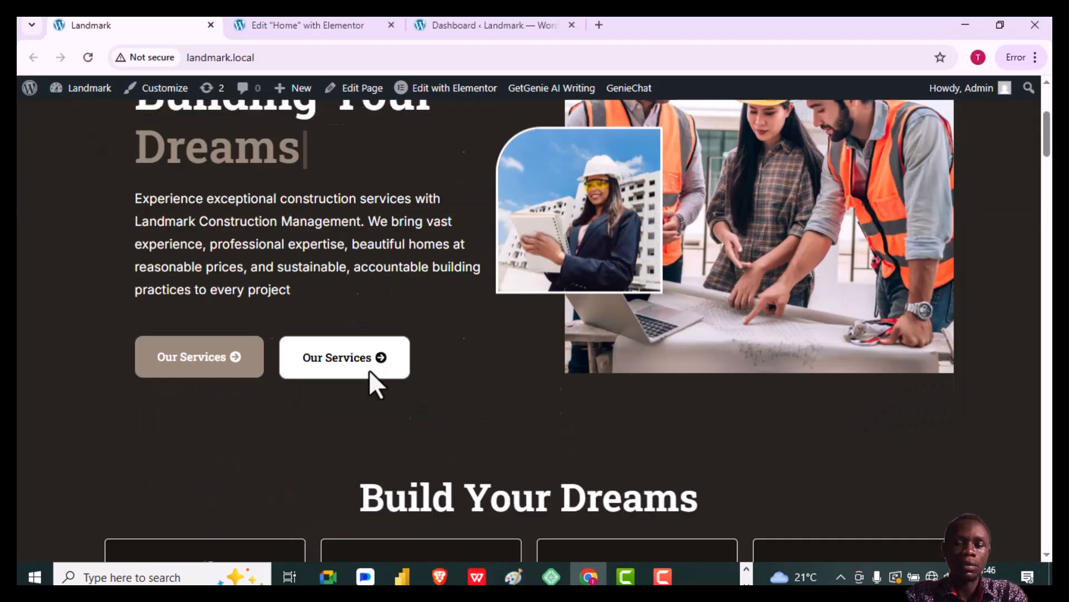
pyautogui.scroll(-10, 385, 312)
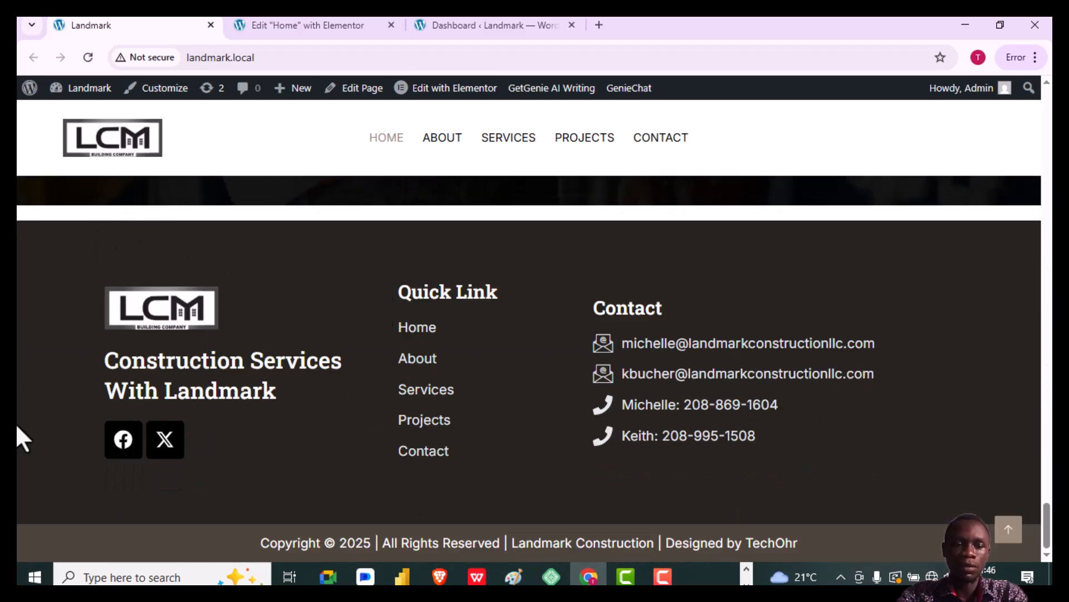
pyautogui.press('F10')
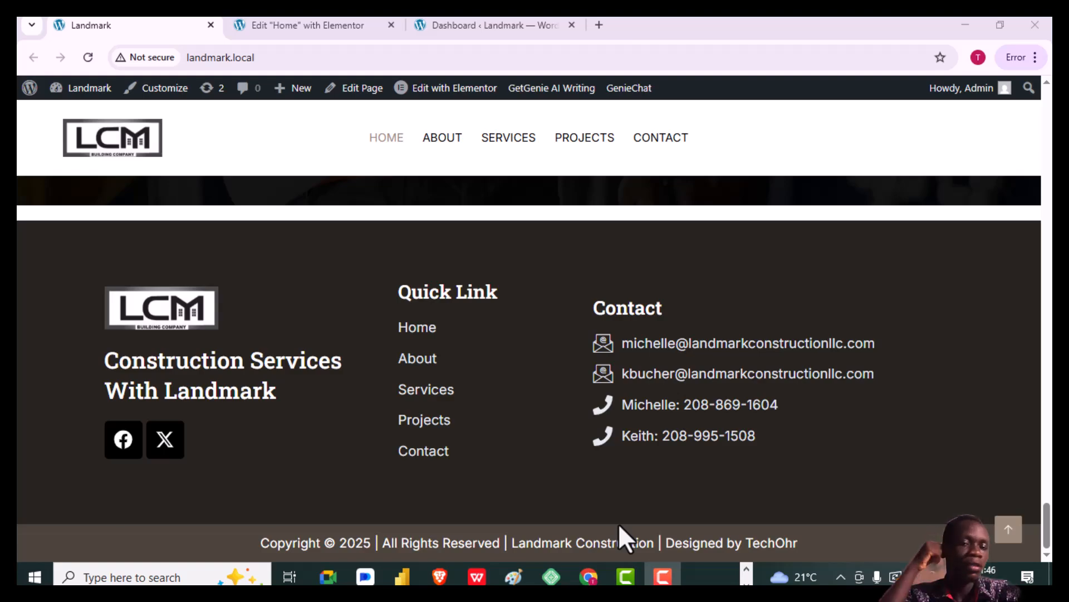
pyautogui.scroll(15, 352, 329)
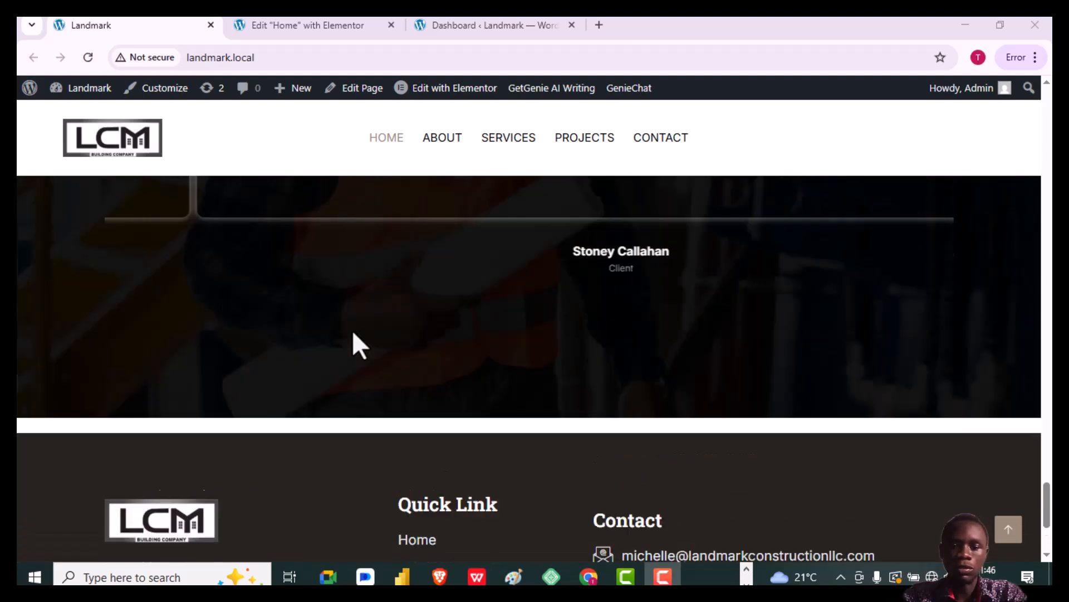
pyautogui.scroll(15, 352, 332)
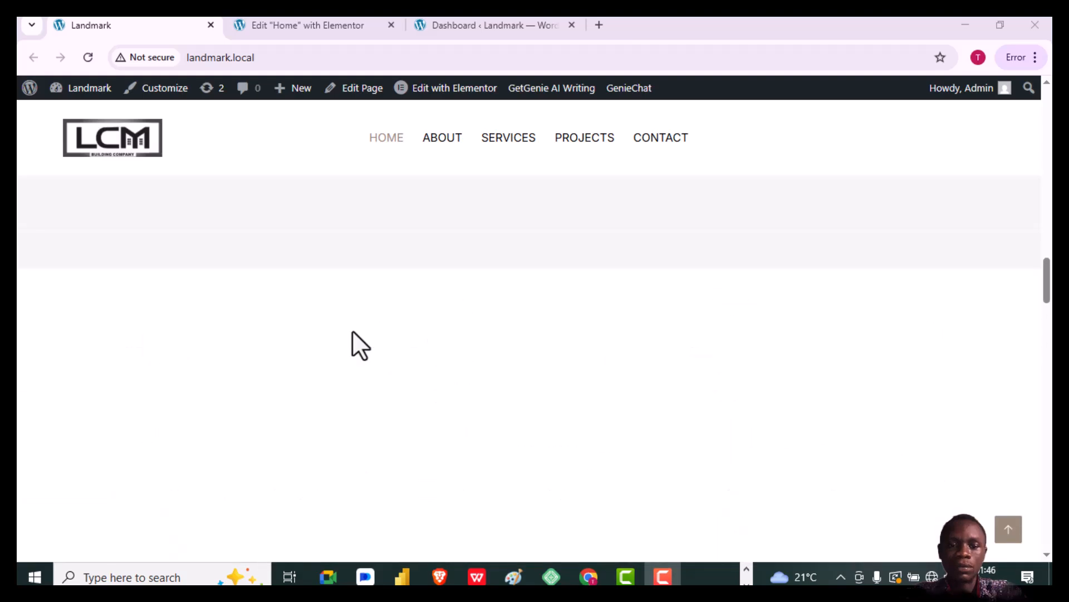
pyautogui.scroll(15, 352, 330)
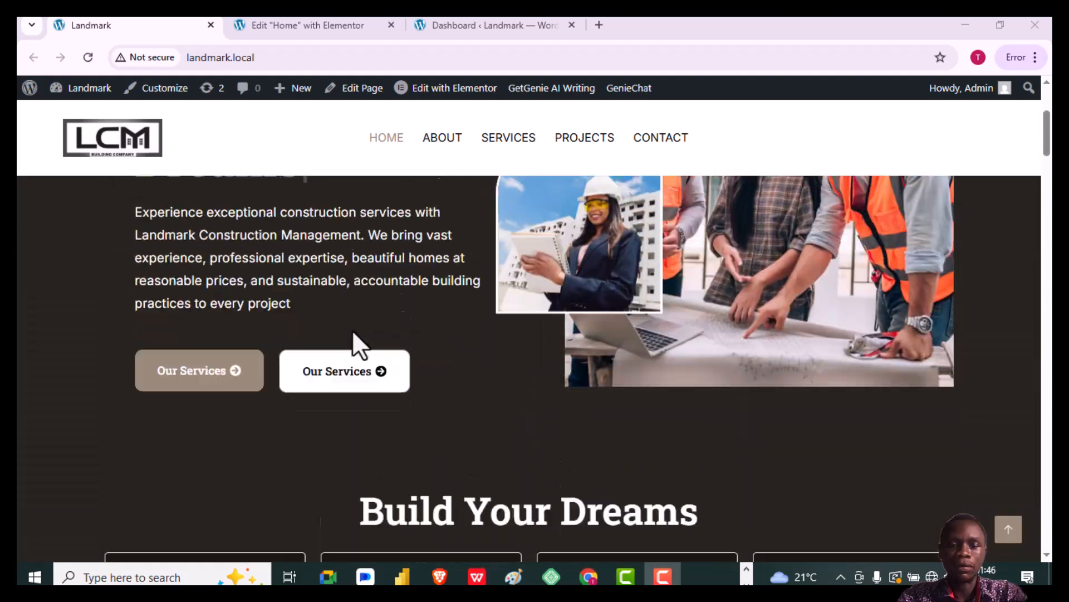
pyautogui.scroll(1, 352, 330)
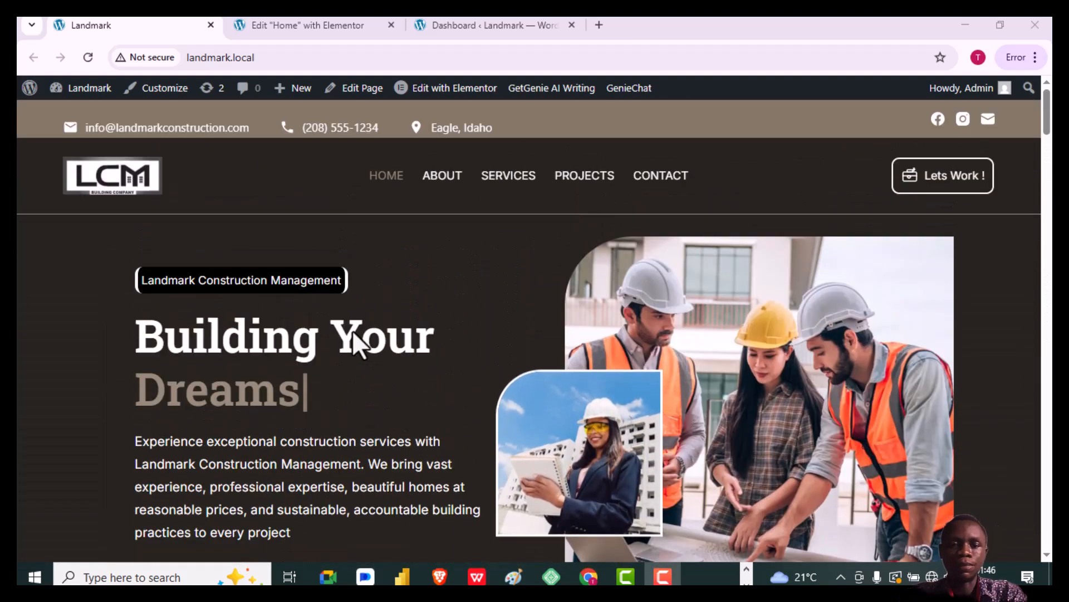
# Switch to the Design Structure drawing in Paint and examine its Padding and Margin and Borders diagrams up close.
pyautogui.hotkey('alt', 'Tab')
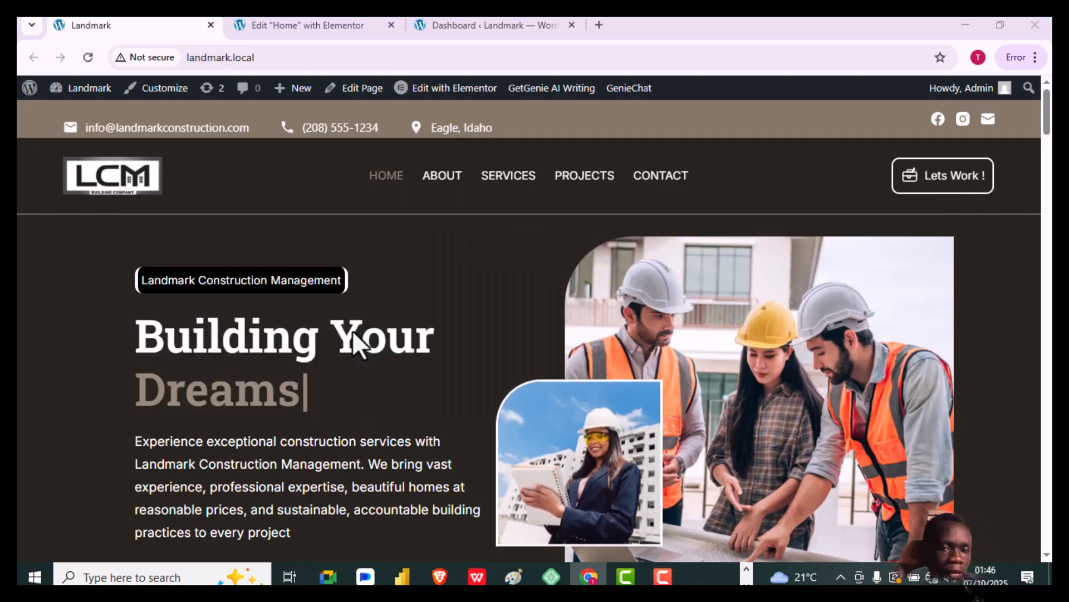
pyautogui.hotkey('alt', 'Tab')
pyautogui.hotkey('alt', 'Tab')
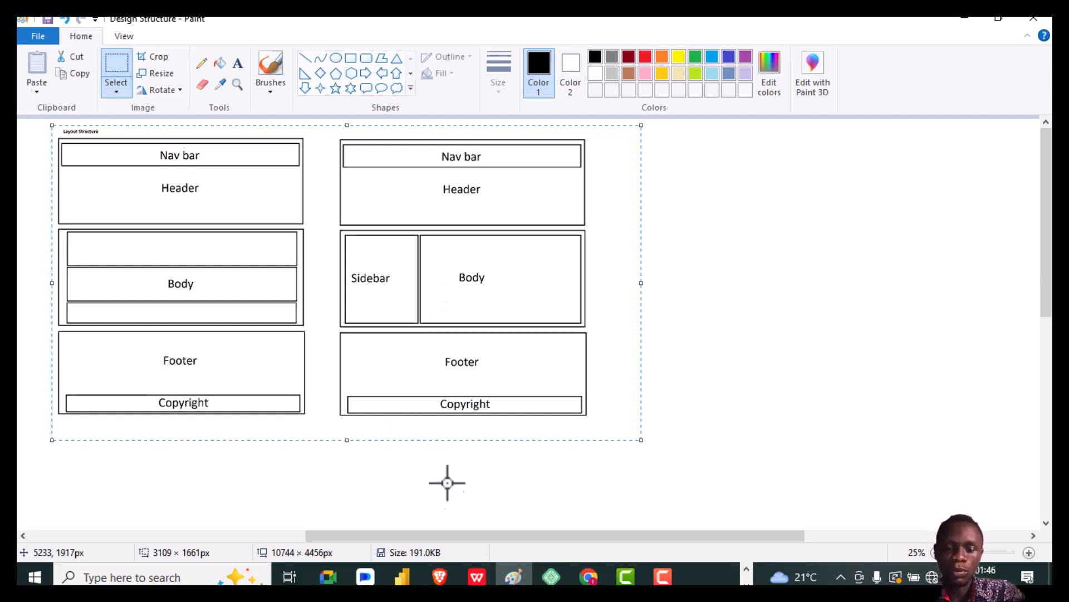
pyautogui.moveTo(361, 535); pyautogui.dragTo(112, 526)
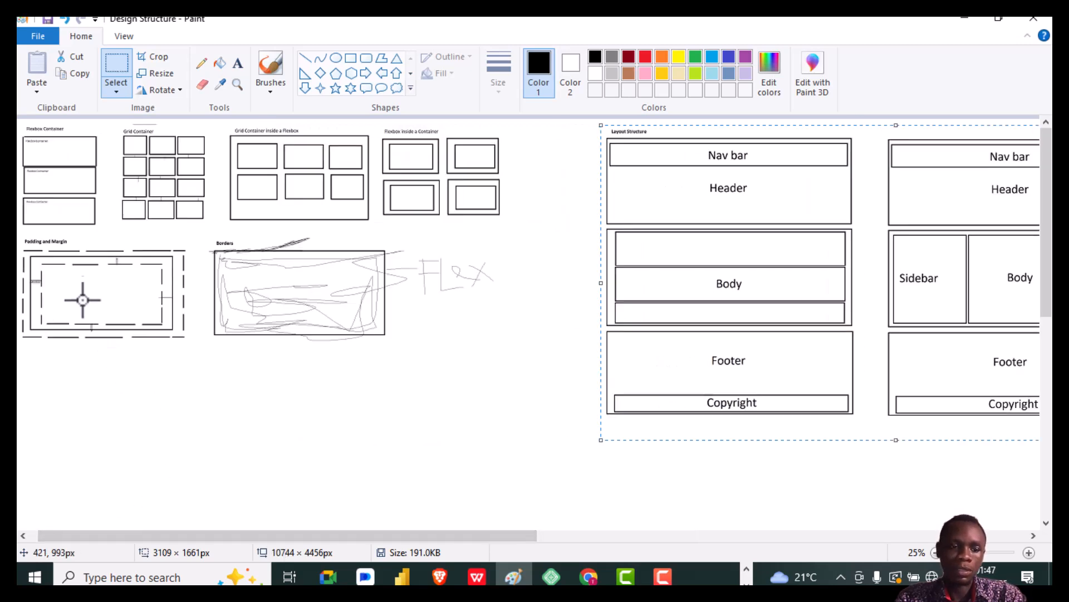
pyautogui.keyDown('ctrl'); pyautogui.scroll(1, 84, 292); pyautogui.keyUp('ctrl')
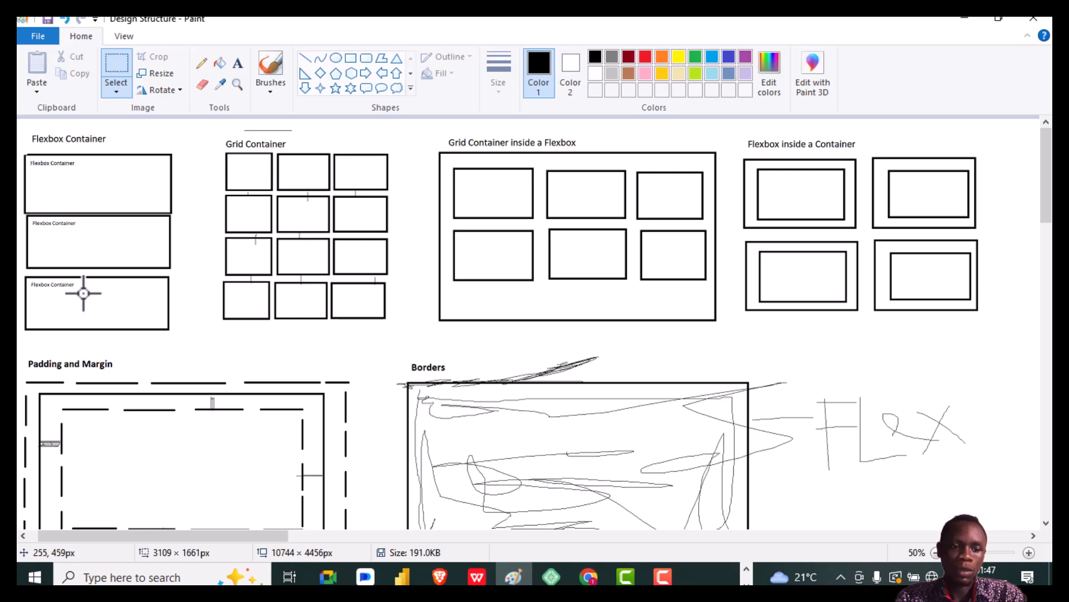
pyautogui.scroll(-2, 83, 291)
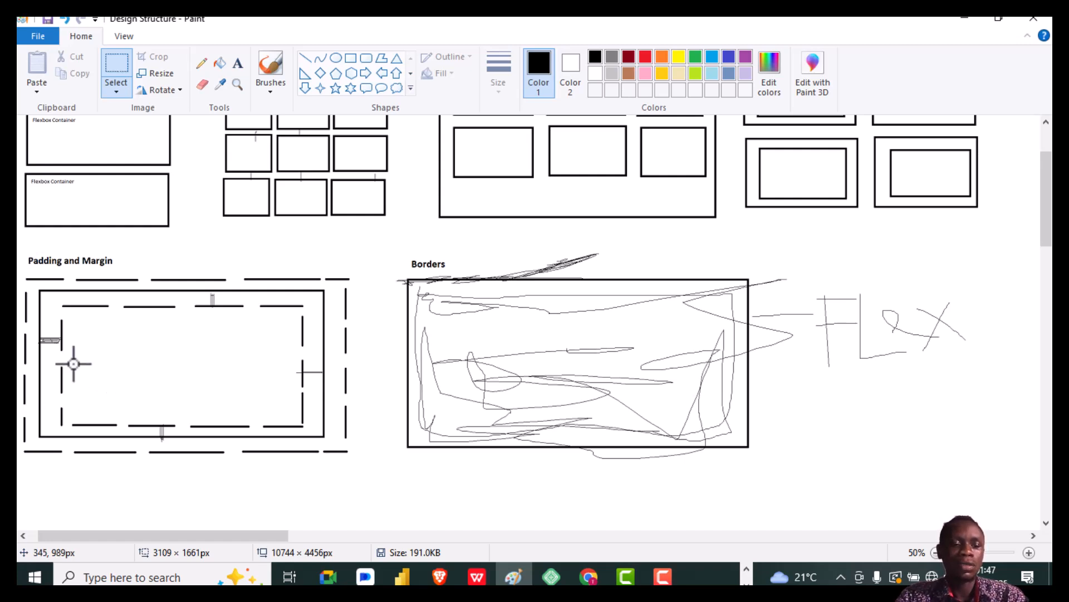
# With the Pencil, mark the padding gap at the top, left and bottom of the Padding and Margin diagram and scribble inside its content area.
pyautogui.click(205, 60)
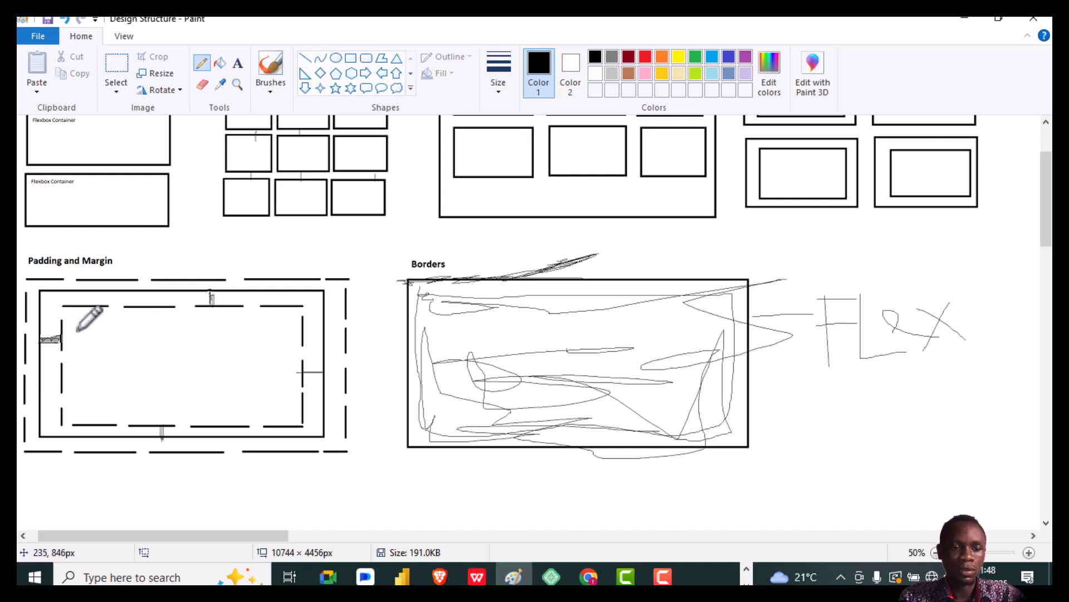
pyautogui.moveTo(73, 307)
pyautogui.mouseDown()
pyautogui.moveTo(105, 389)
pyautogui.moveTo(262, 384)
pyautogui.moveTo(283, 327)
pyautogui.moveTo(302, 344)
pyautogui.moveTo(269, 411)
pyautogui.moveTo(199, 425)
pyautogui.moveTo(61, 414)
pyautogui.moveTo(68, 366)
pyautogui.mouseUp()
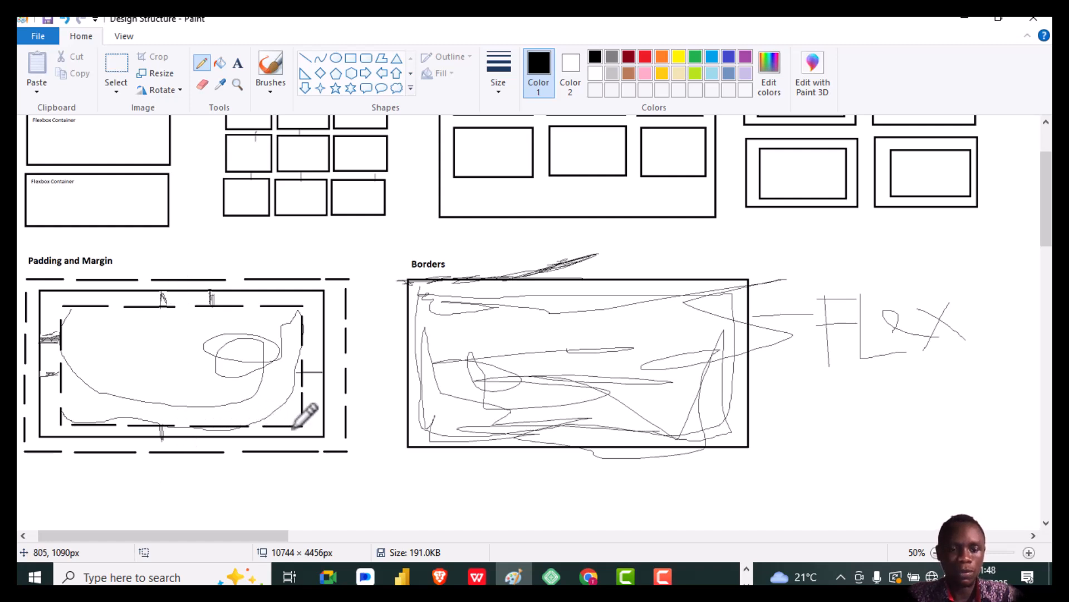
pyautogui.moveTo(293, 433); pyautogui.dragTo(292, 437)
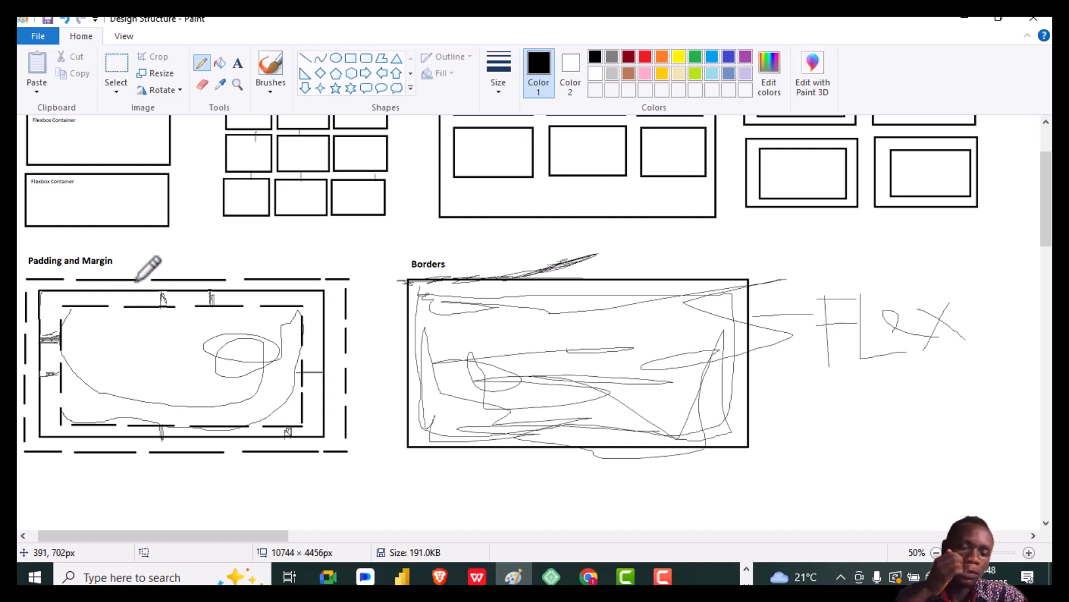
# Draw Pencil marks across the margin gap between the solid border and outer dashed outline, on the right, bottom and top sides.
pyautogui.moveTo(324, 303); pyautogui.dragTo(357, 303)
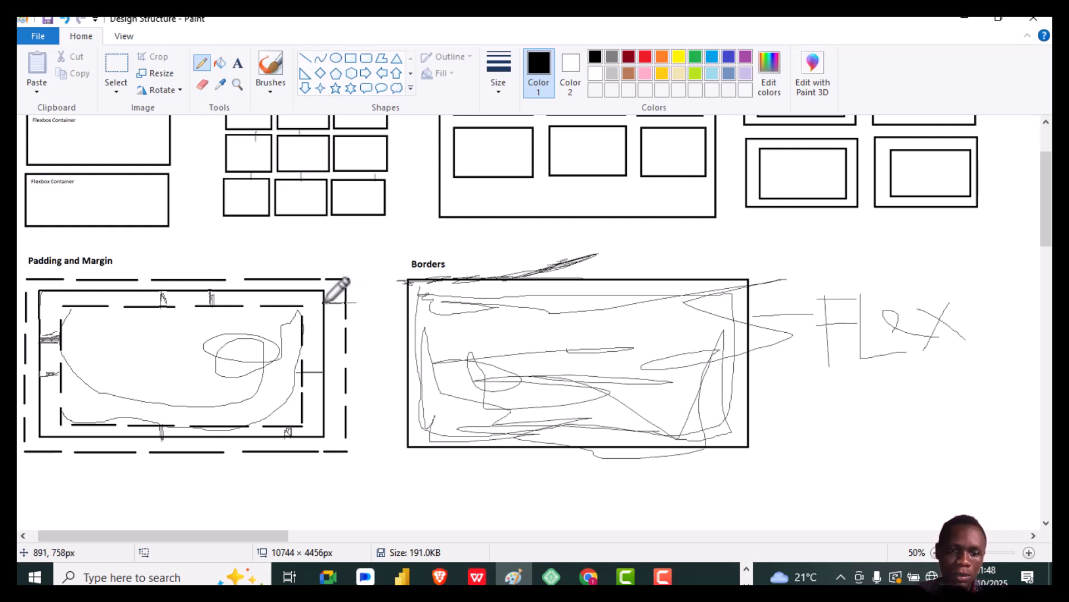
pyautogui.moveTo(328, 381); pyautogui.dragTo(366, 377)
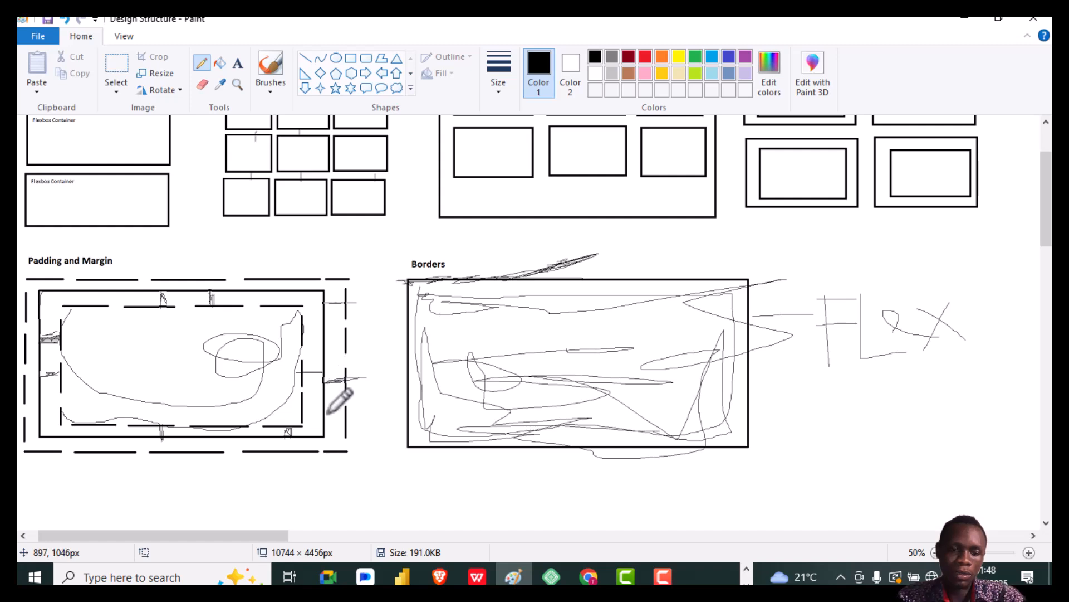
pyautogui.moveTo(326, 422); pyautogui.dragTo(344, 426)
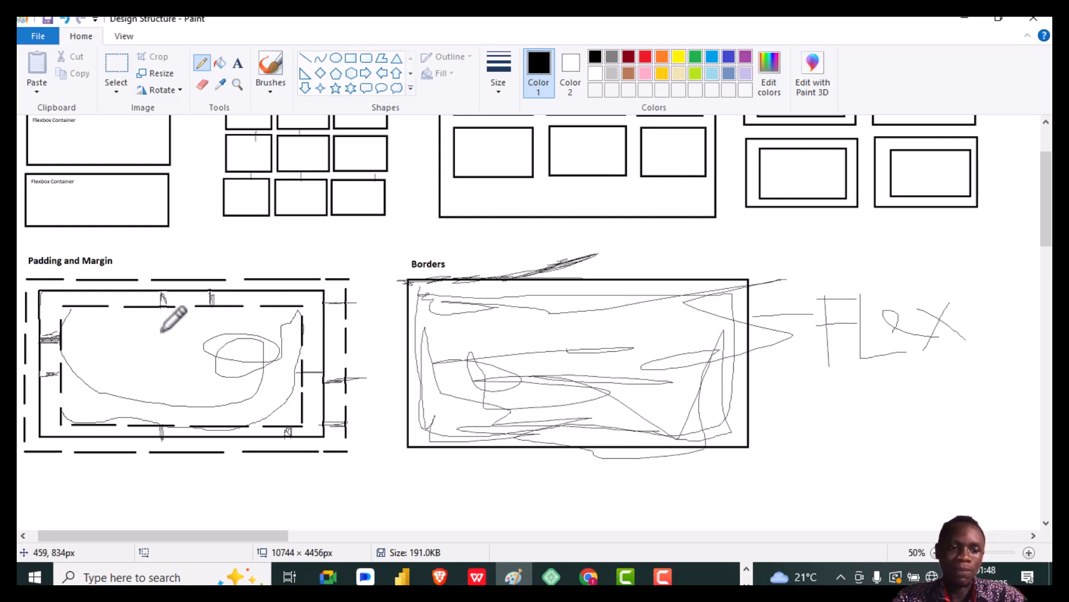
pyautogui.moveTo(202, 455)
pyautogui.mouseDown()
pyautogui.moveTo(200, 436)
pyautogui.moveTo(196, 463)
pyautogui.moveTo(201, 450)
pyautogui.mouseUp()
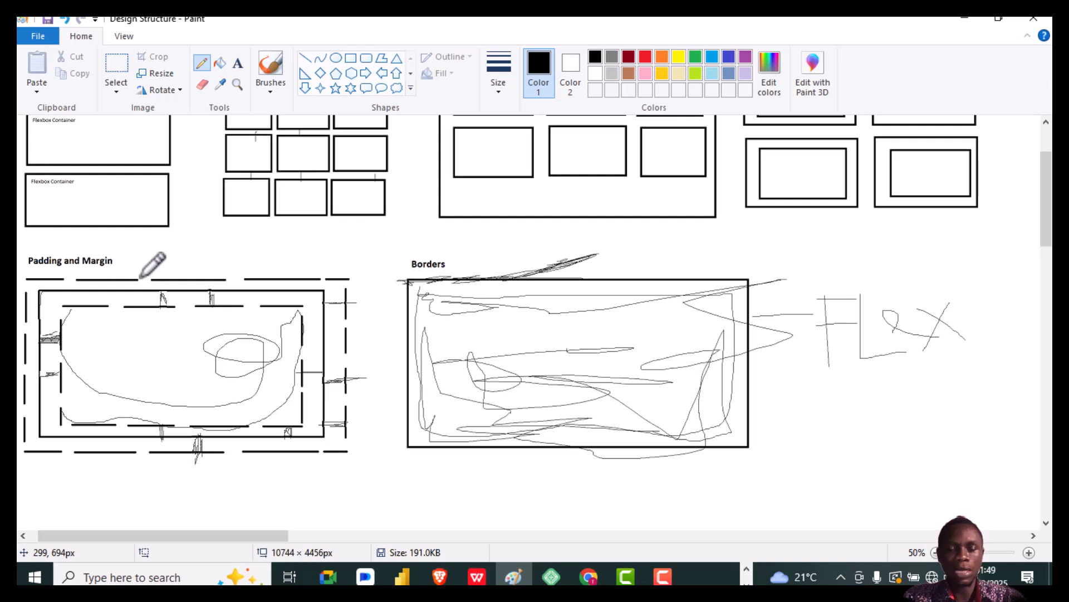
pyautogui.moveTo(300, 290); pyautogui.dragTo(305, 267)
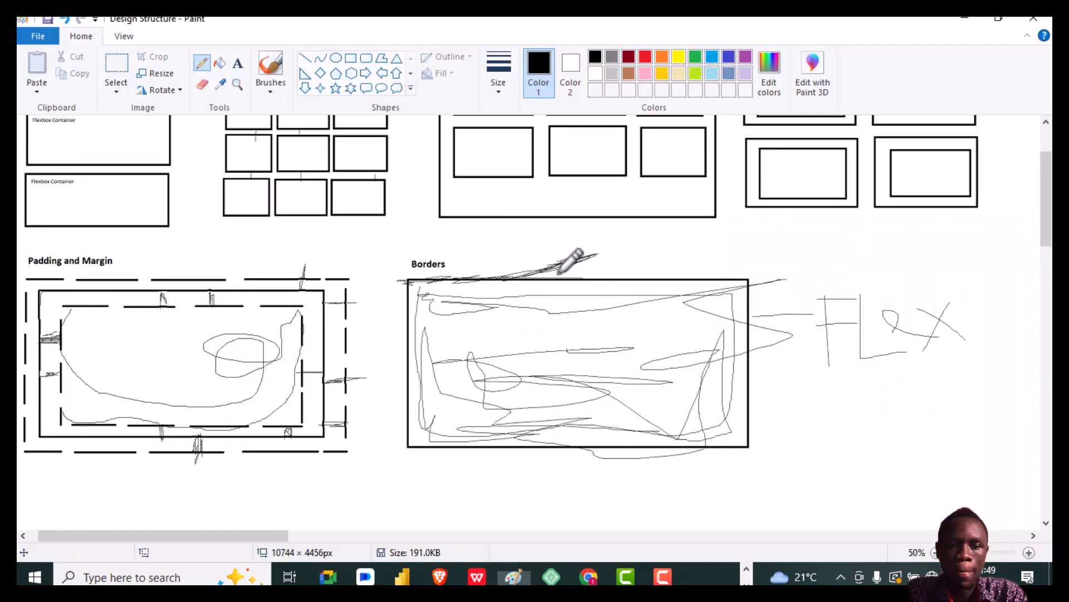
# Switch to Chrome and open the Elementor editor for PConstruct's Home page.
pyautogui.hotkey('alt', 'Tab')
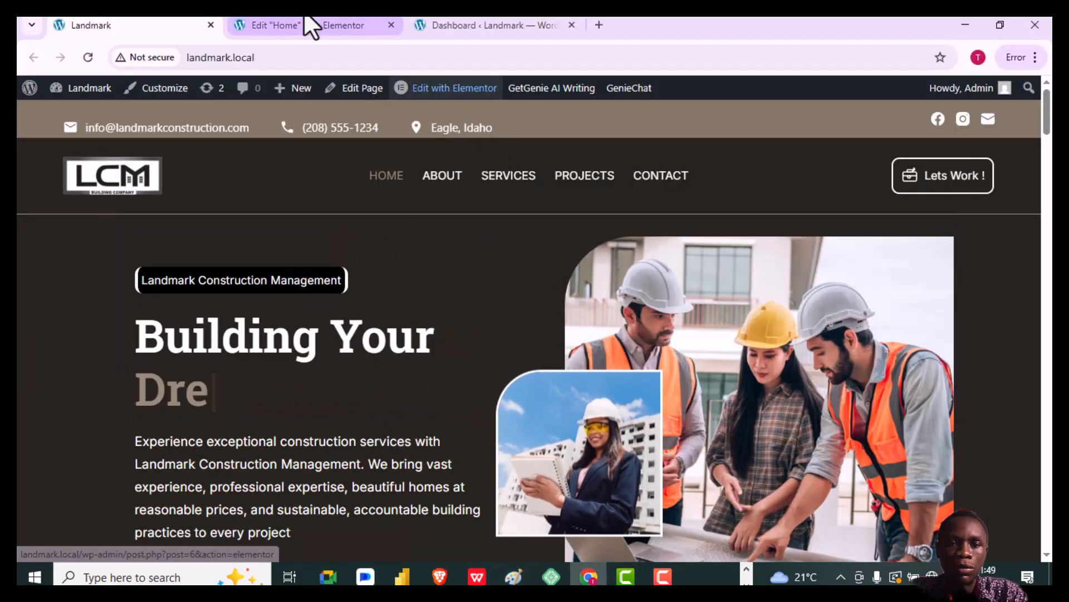
pyautogui.click(310, 25)
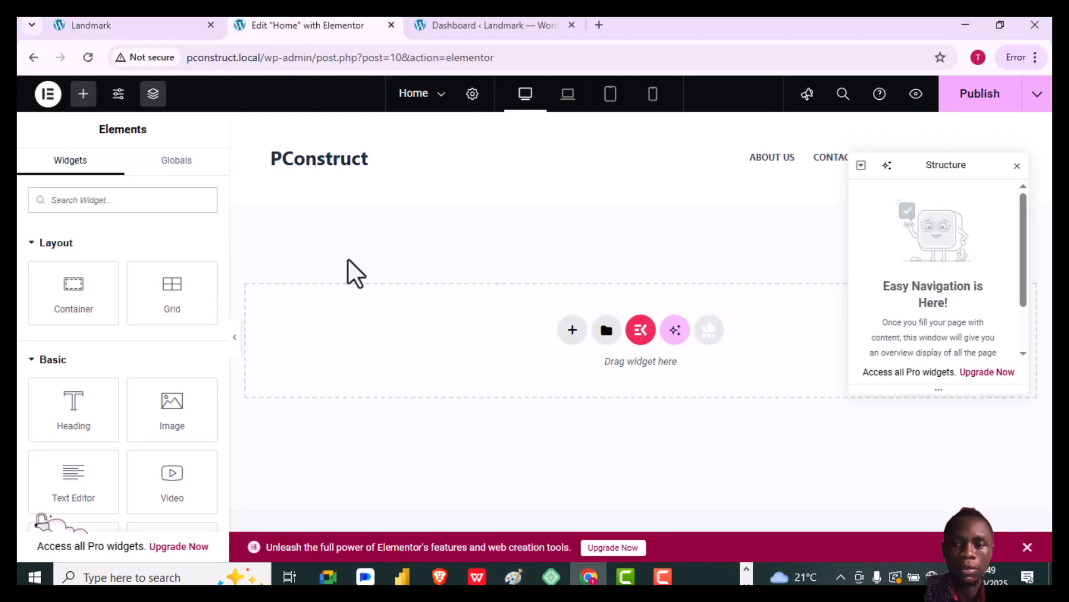